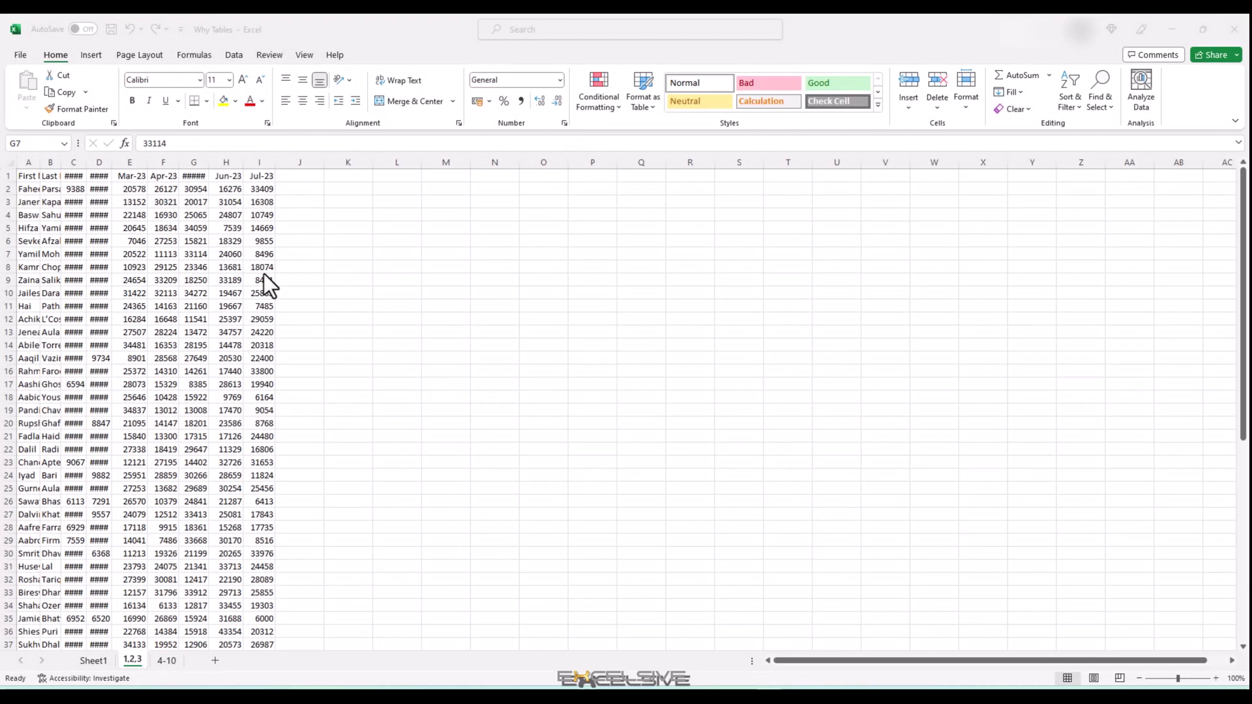
Convert the A1:I64 sales range into table Table2, keeping 'My table has headers' checked.
scroll(263, 273, "down", 6)
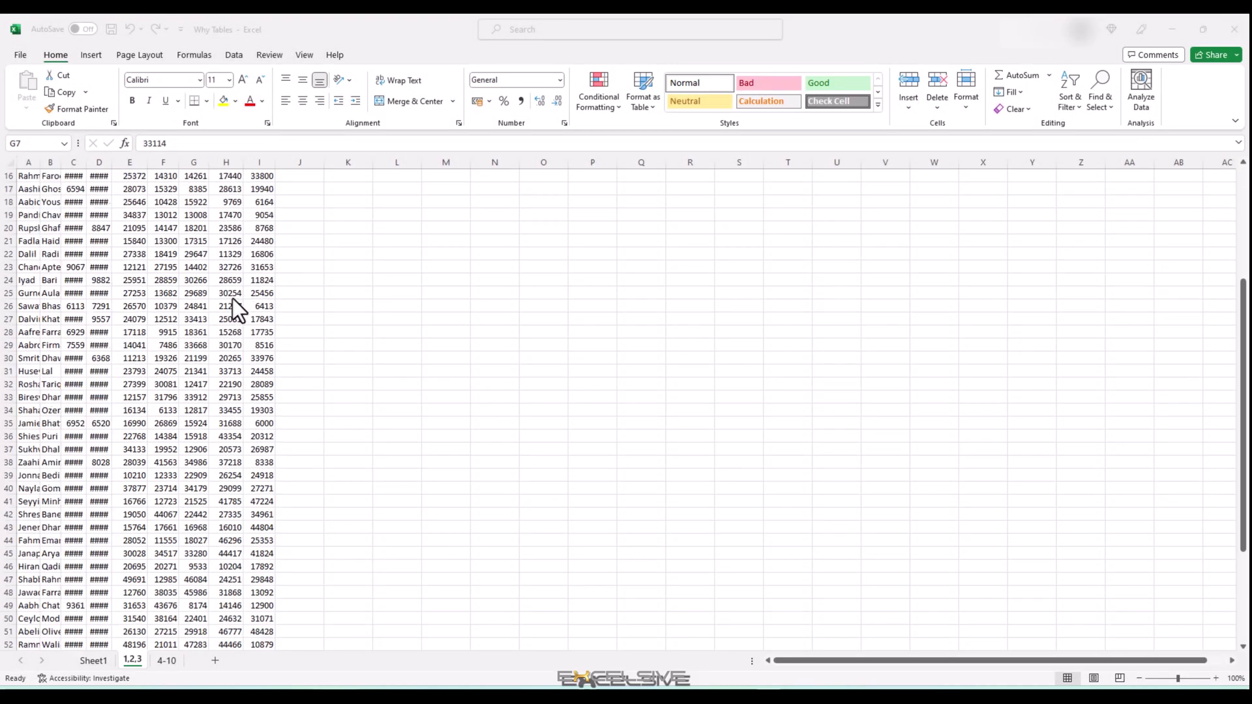
scroll(224, 303, "up", 6)
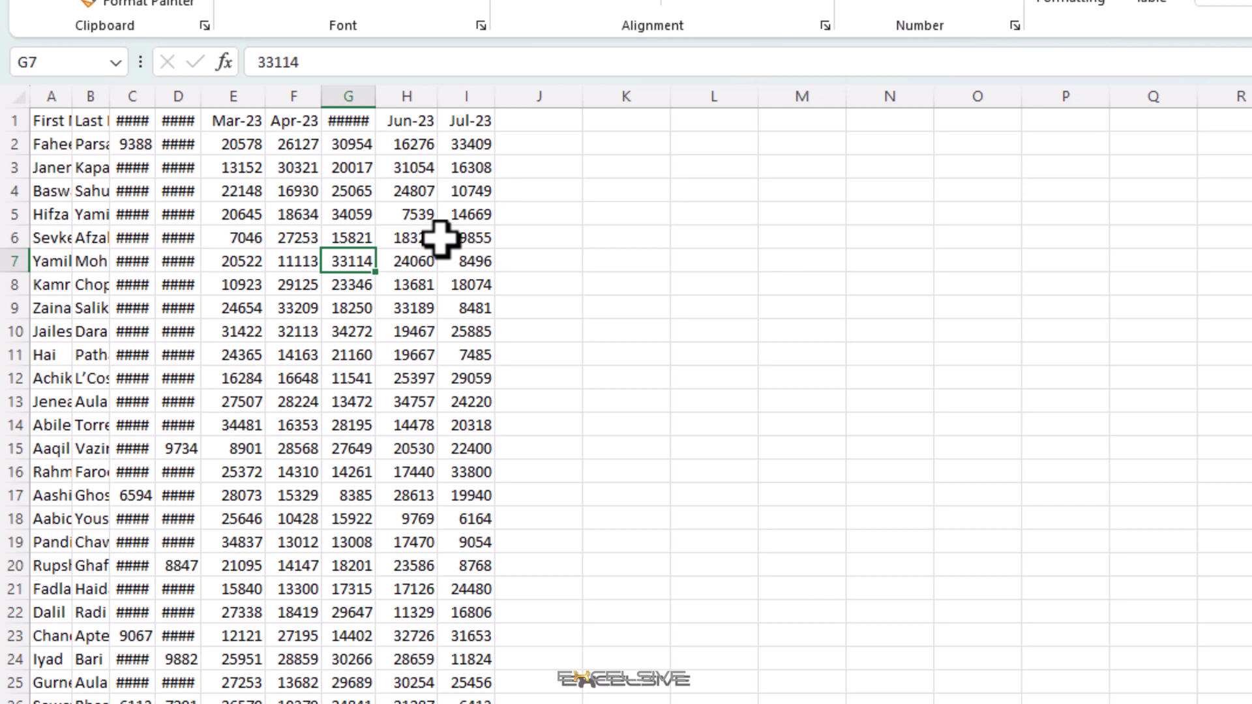
left_click(341, 315)
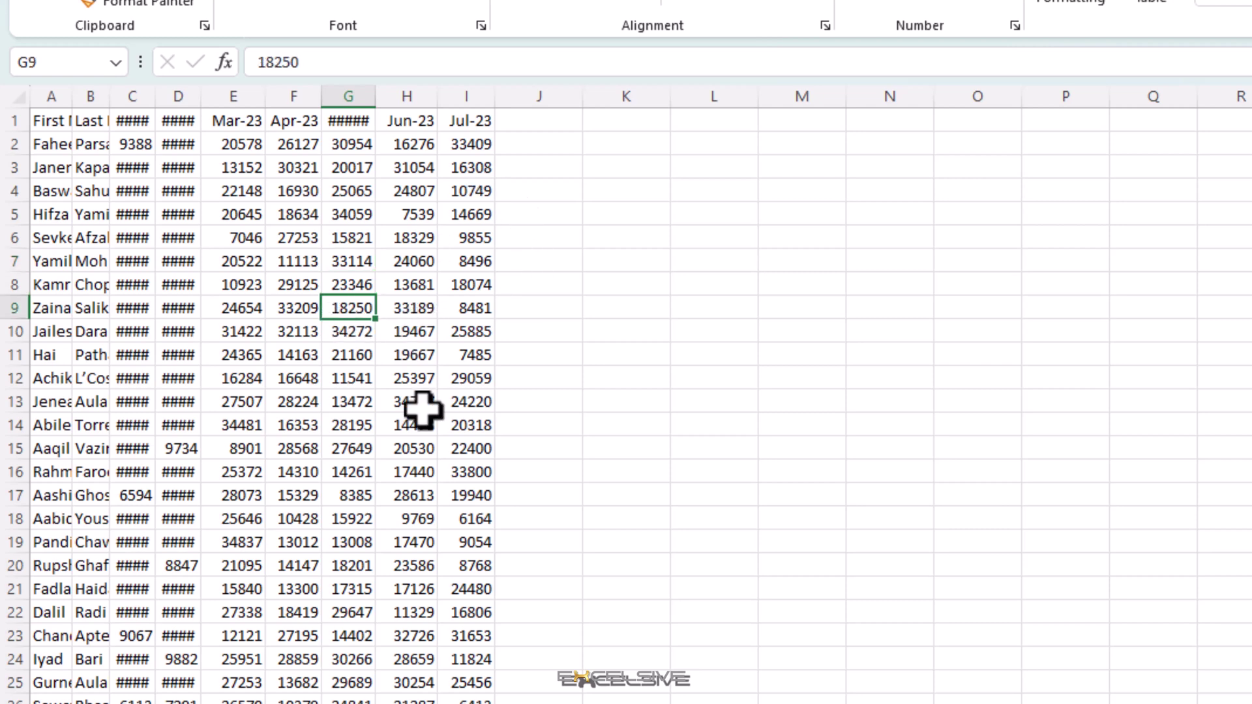
key("ctrl+t")
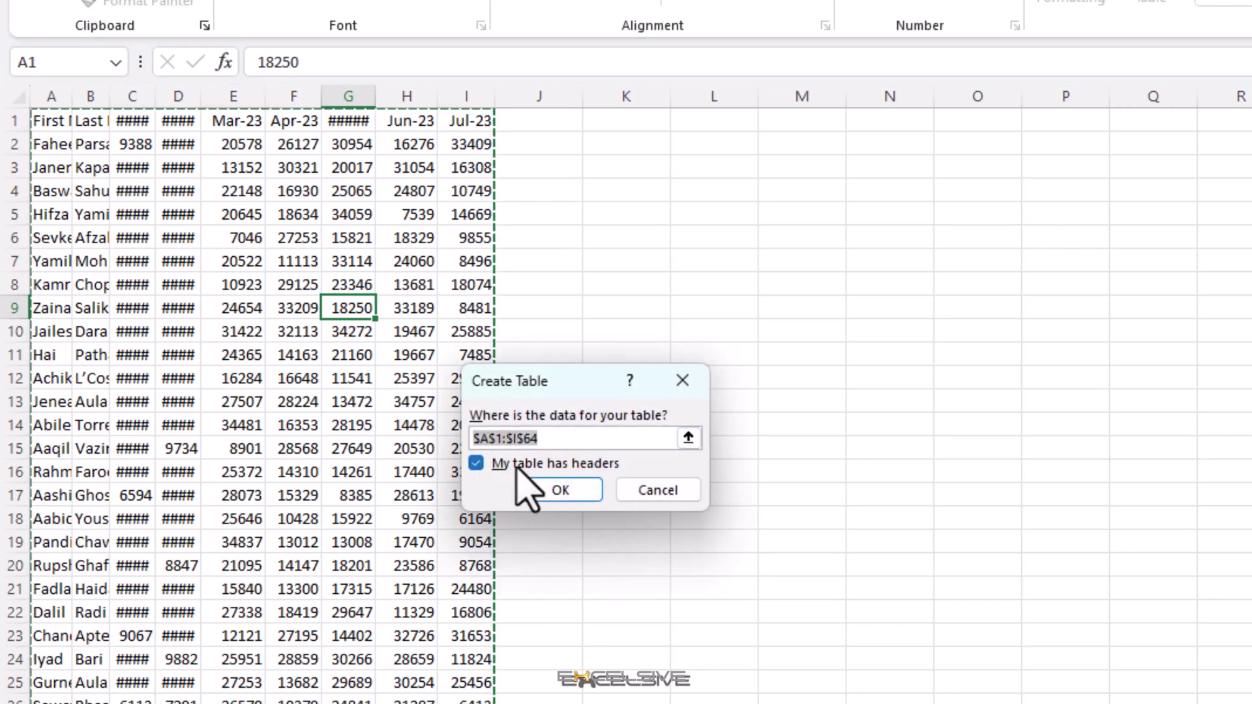
left_click(558, 490)
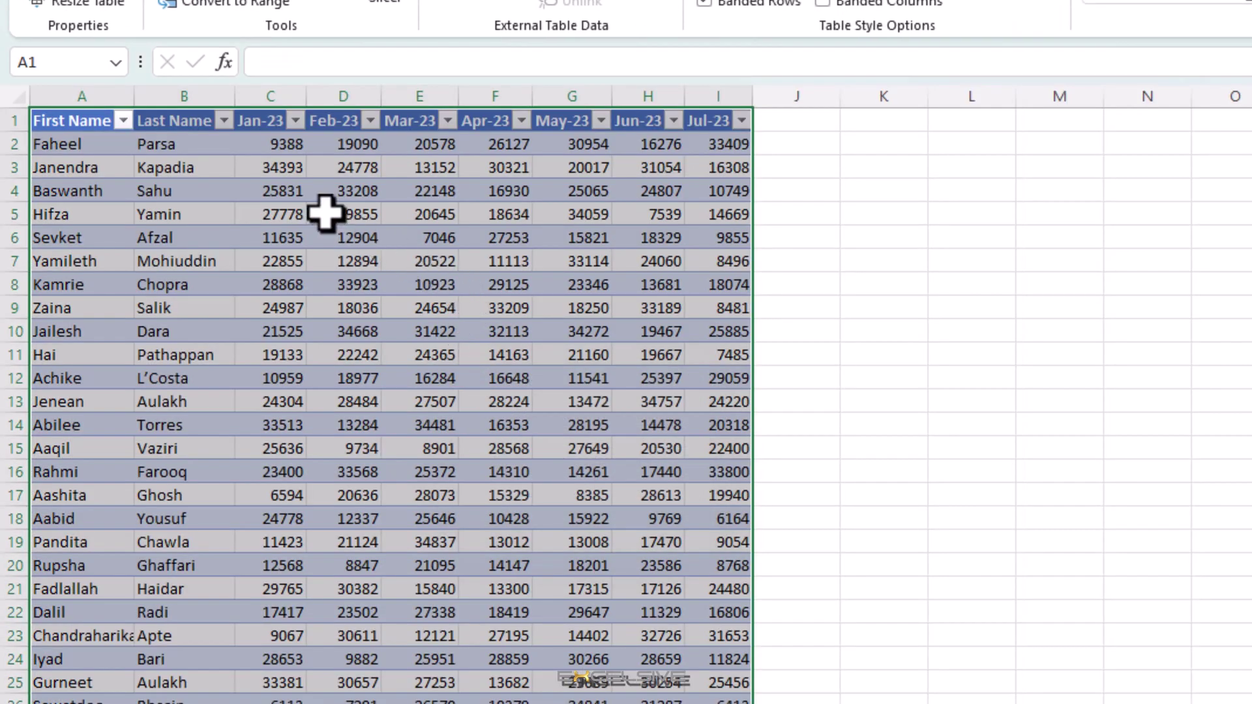
left_click(325, 212)
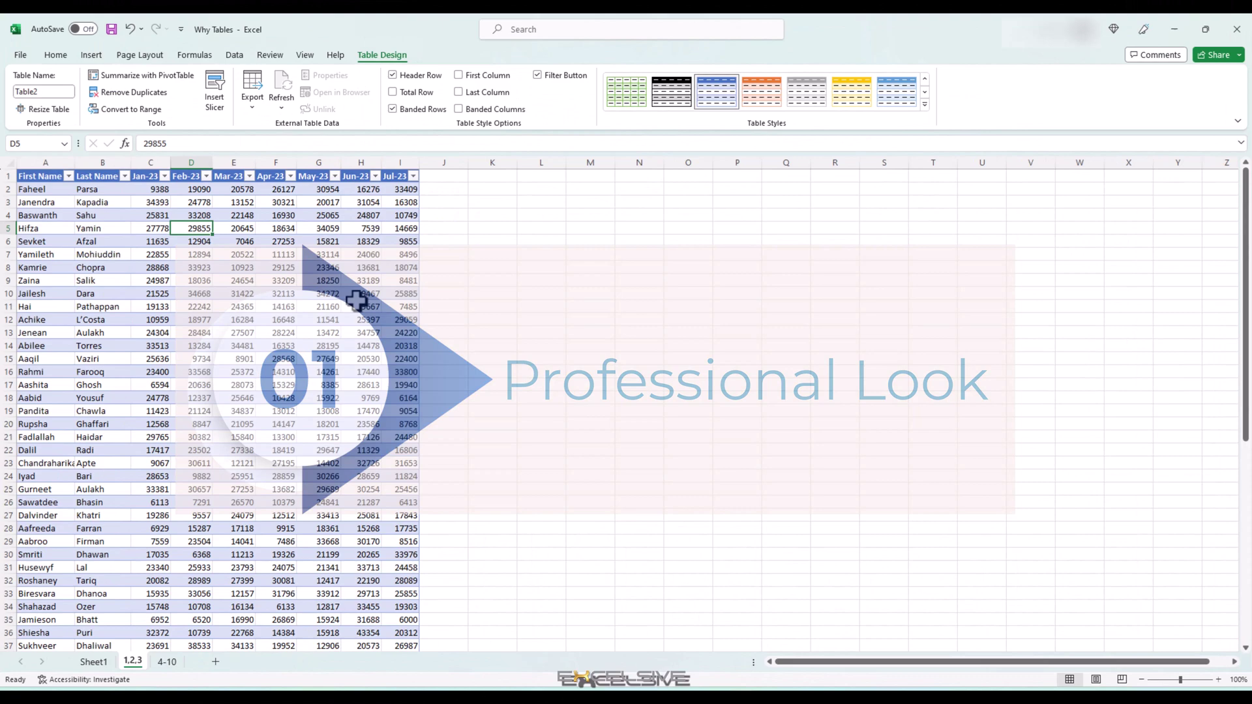
scroll(304, 327, "down", 3)
scroll(303, 325, "down", 5)
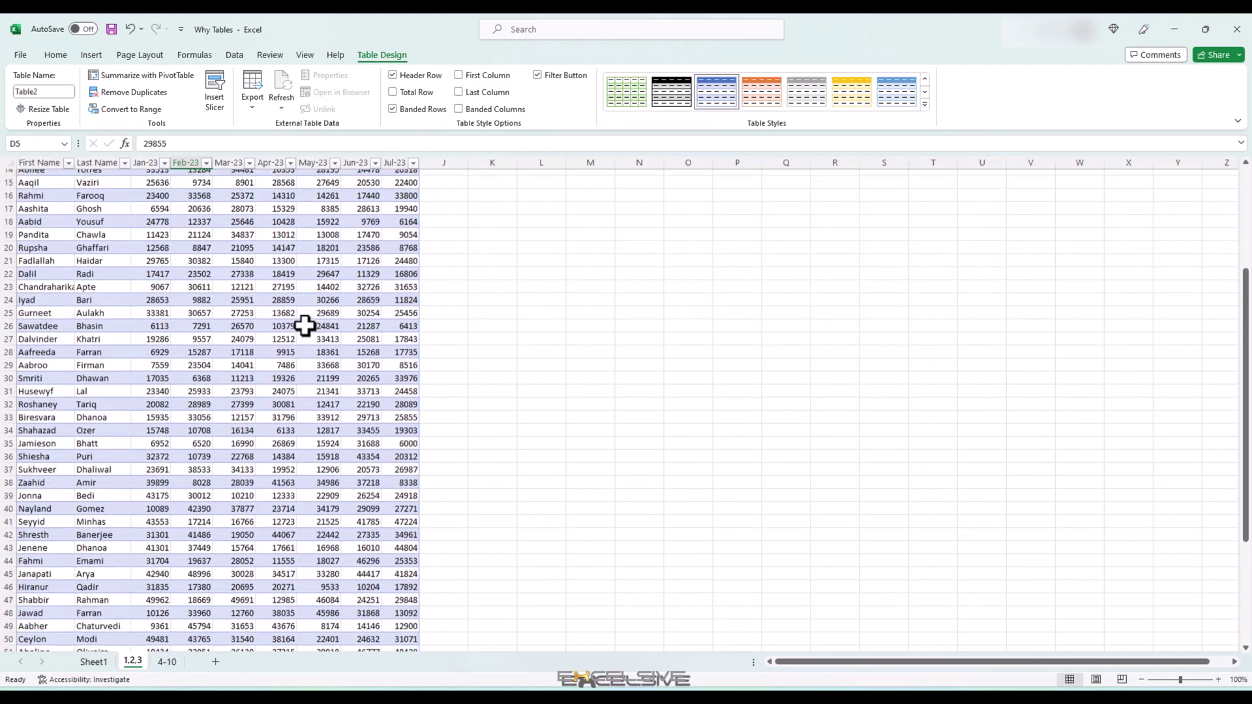
scroll(304, 325, "up", 6)
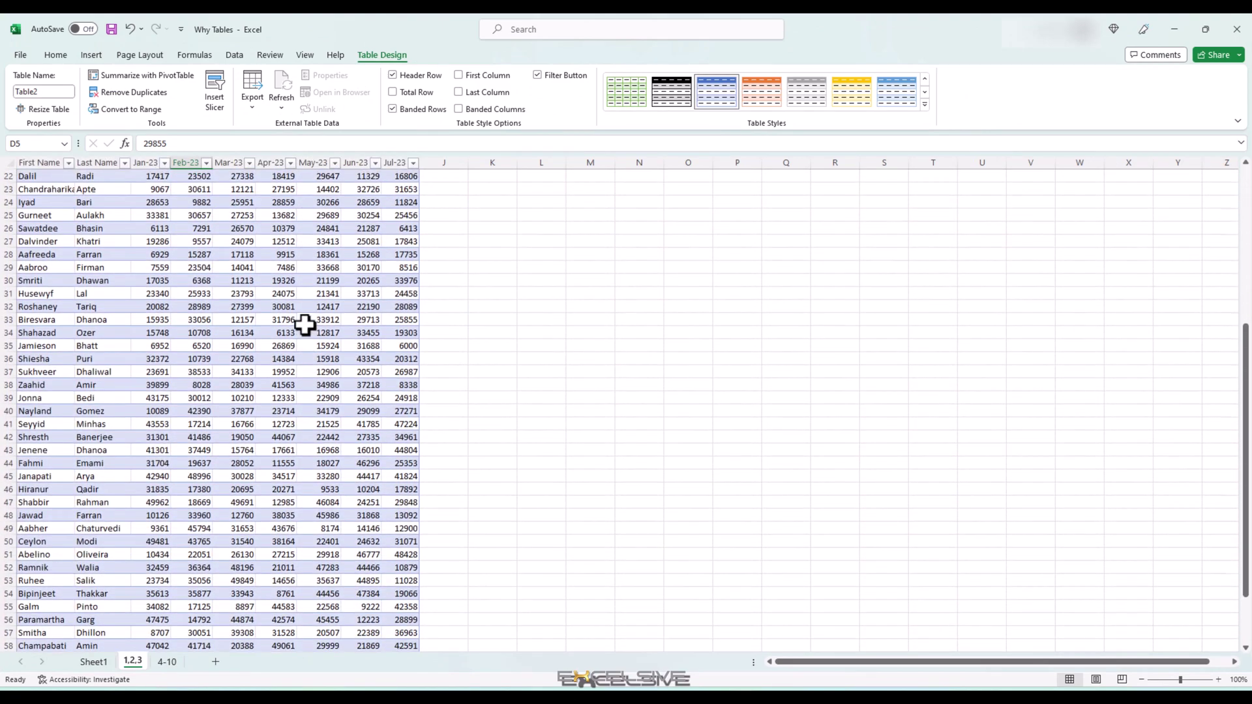
scroll(304, 325, "up", 2)
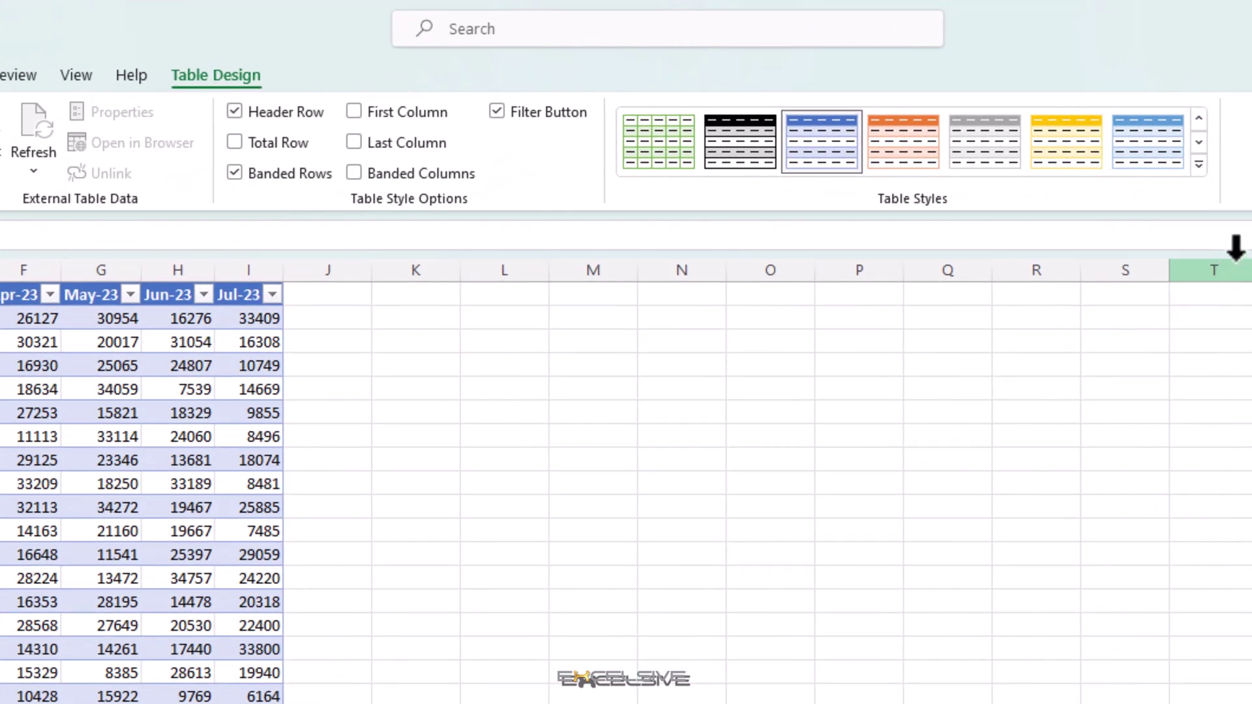
Browse the table styles gallery, then try bold First and Last Column and turn both off again.
left_click(1199, 165)
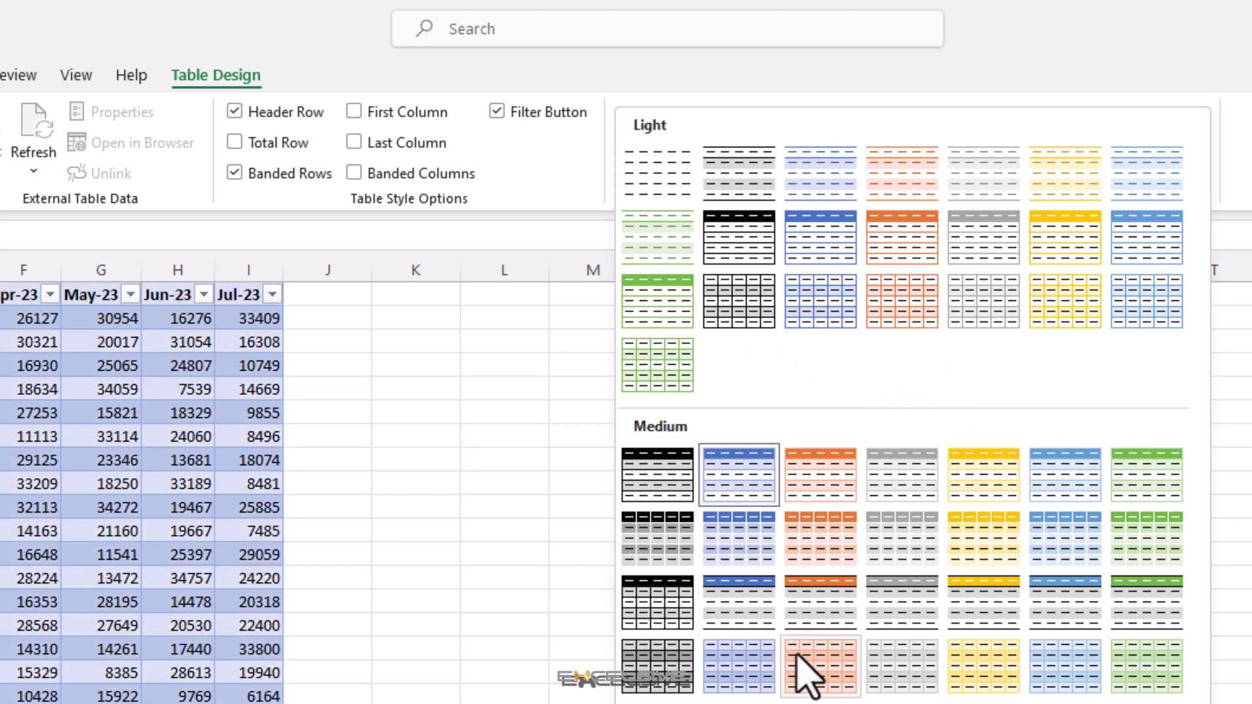
key("Escape")
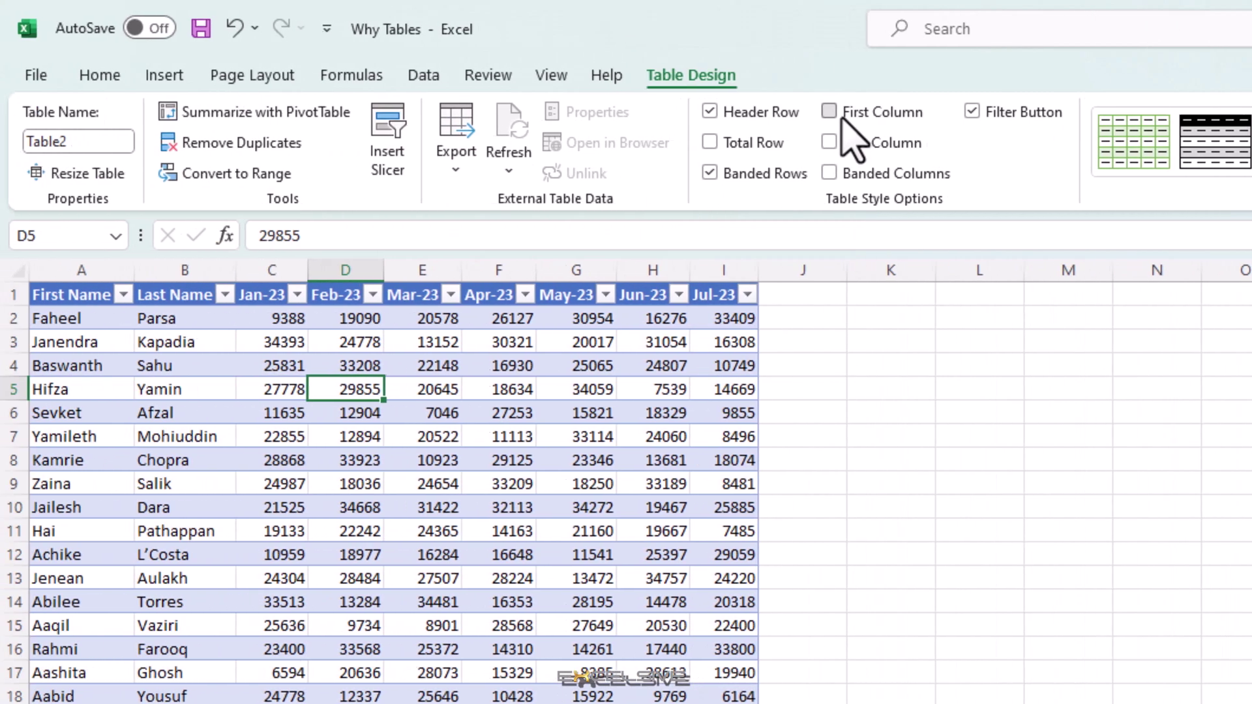
left_click(570, 117)
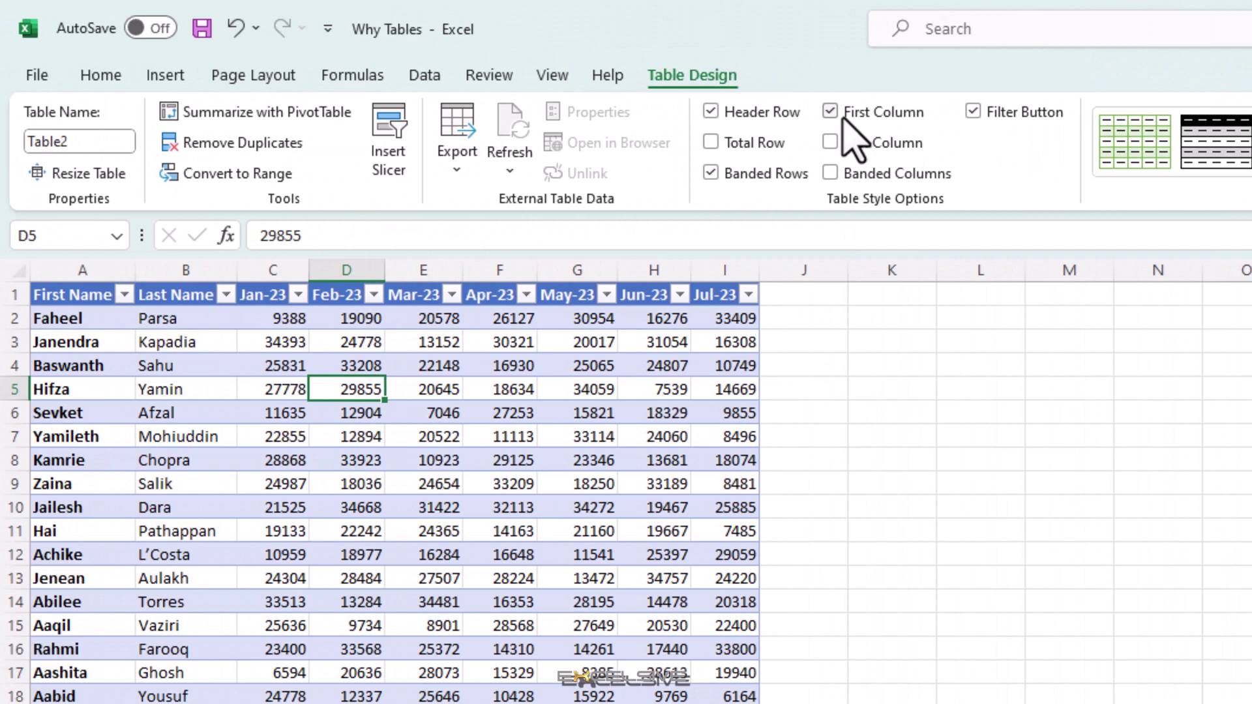
left_click(842, 116)
left_click(858, 146)
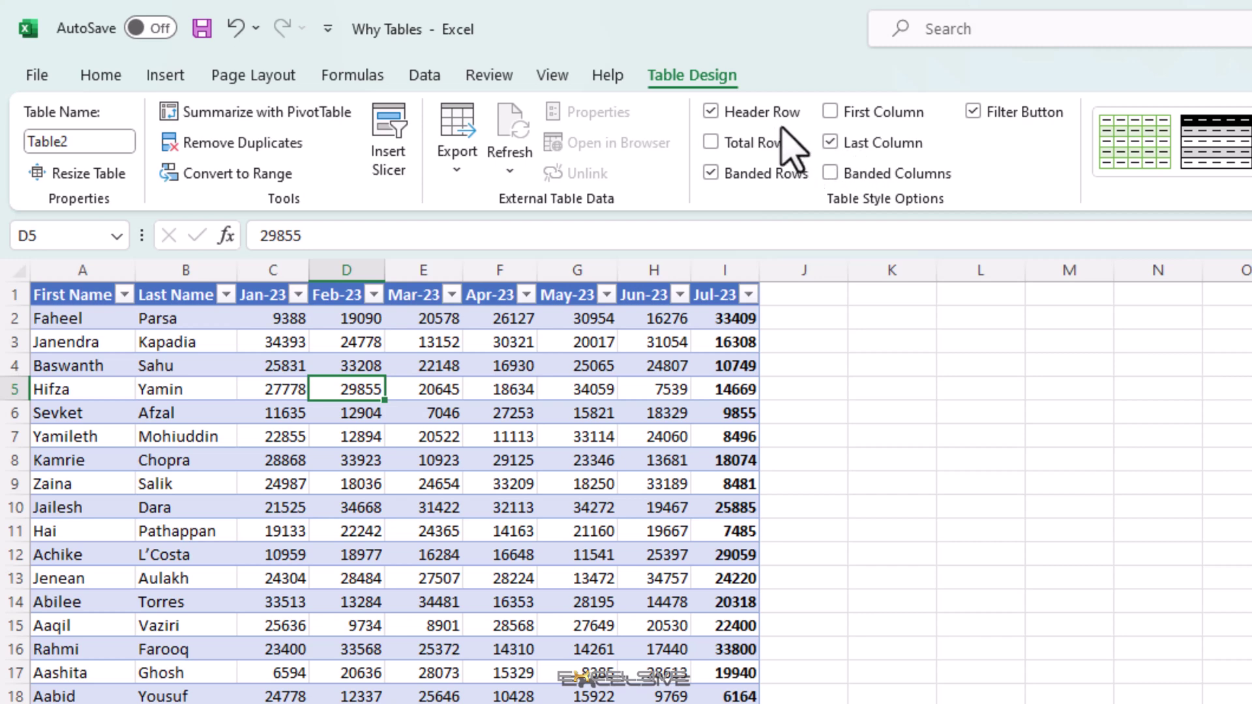
left_click(870, 148)
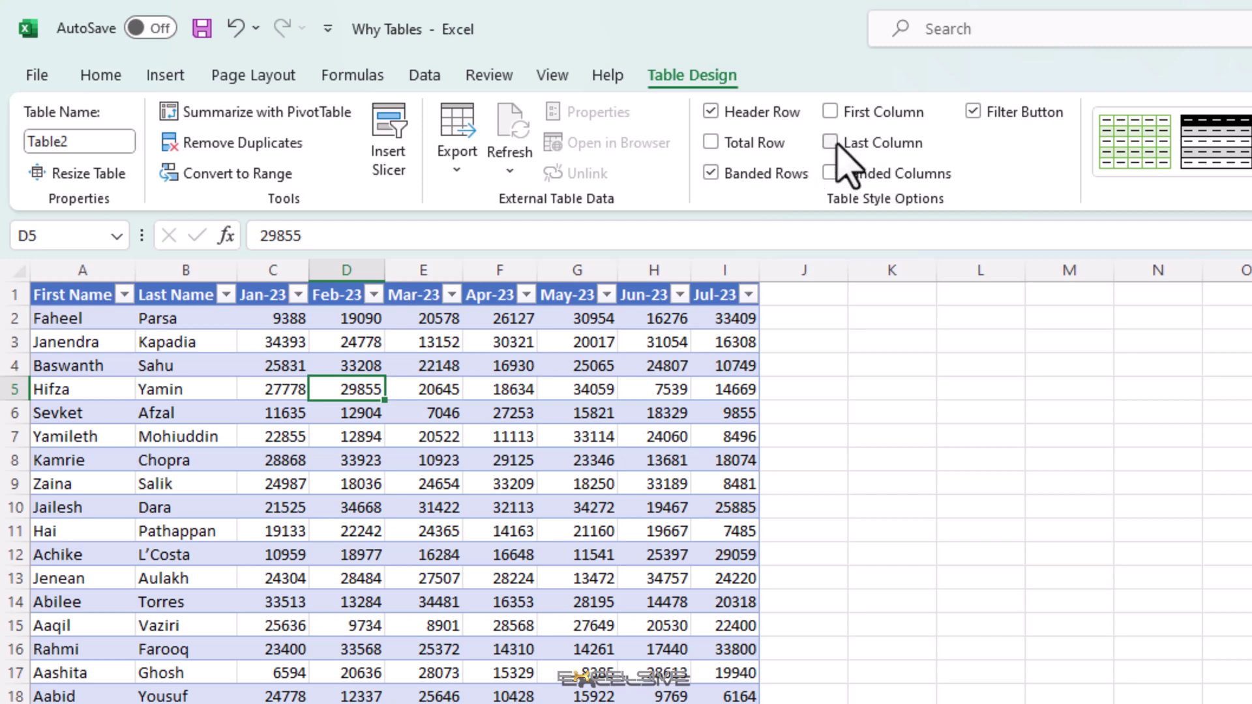
Switch Table2 from banded rows to banded columns, keeping the header row shown.
left_click(750, 113)
left_click(753, 116)
left_click(764, 171)
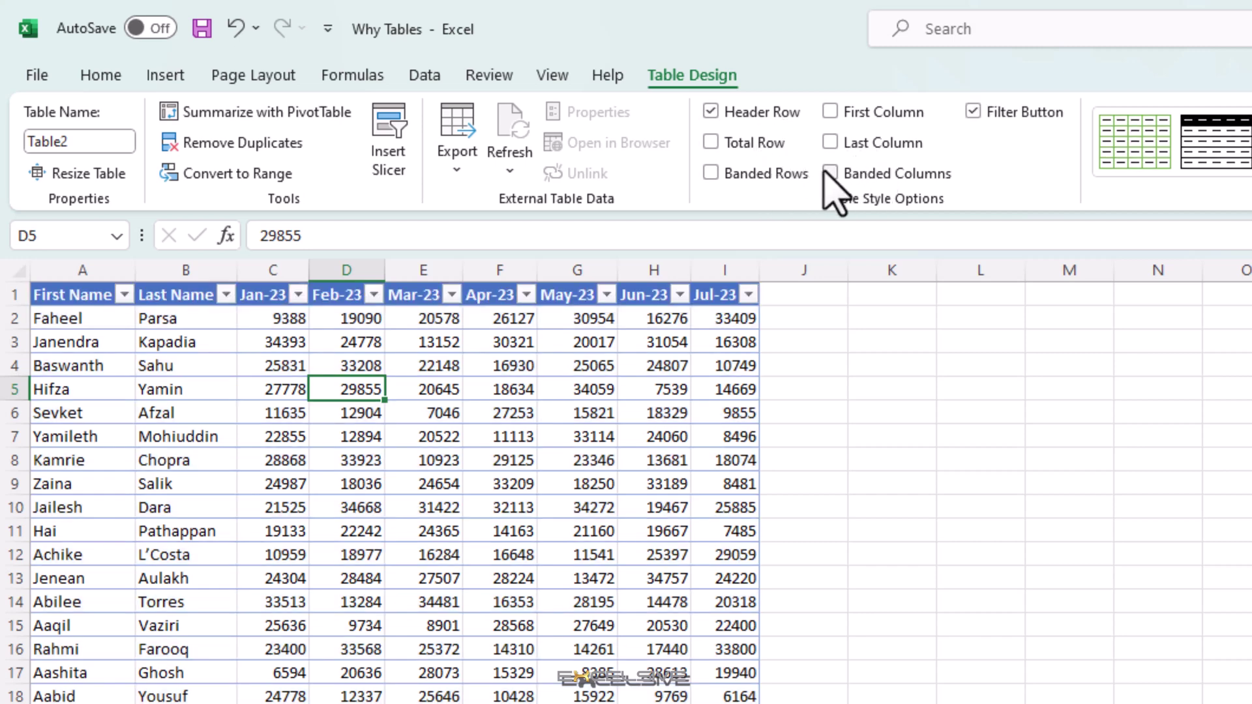
left_click(848, 176)
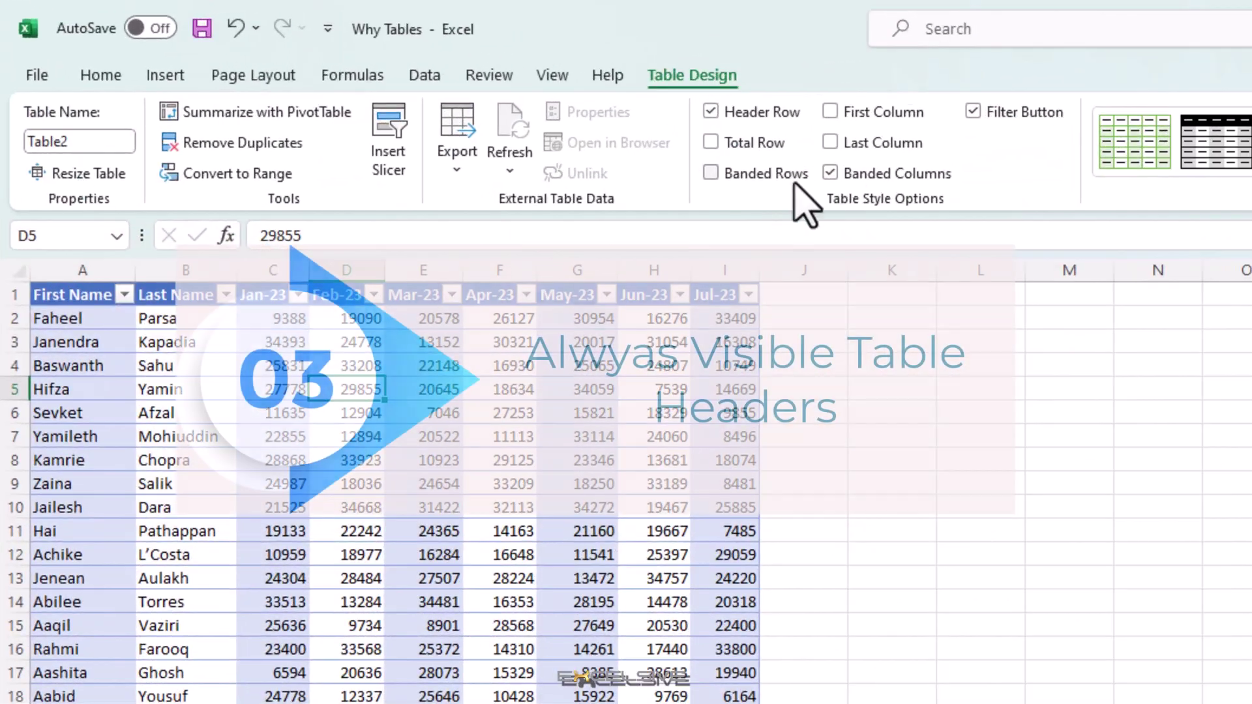
Turn Banded Rows back on and Banded Columns off, then select H12 in the table.
left_click(776, 181)
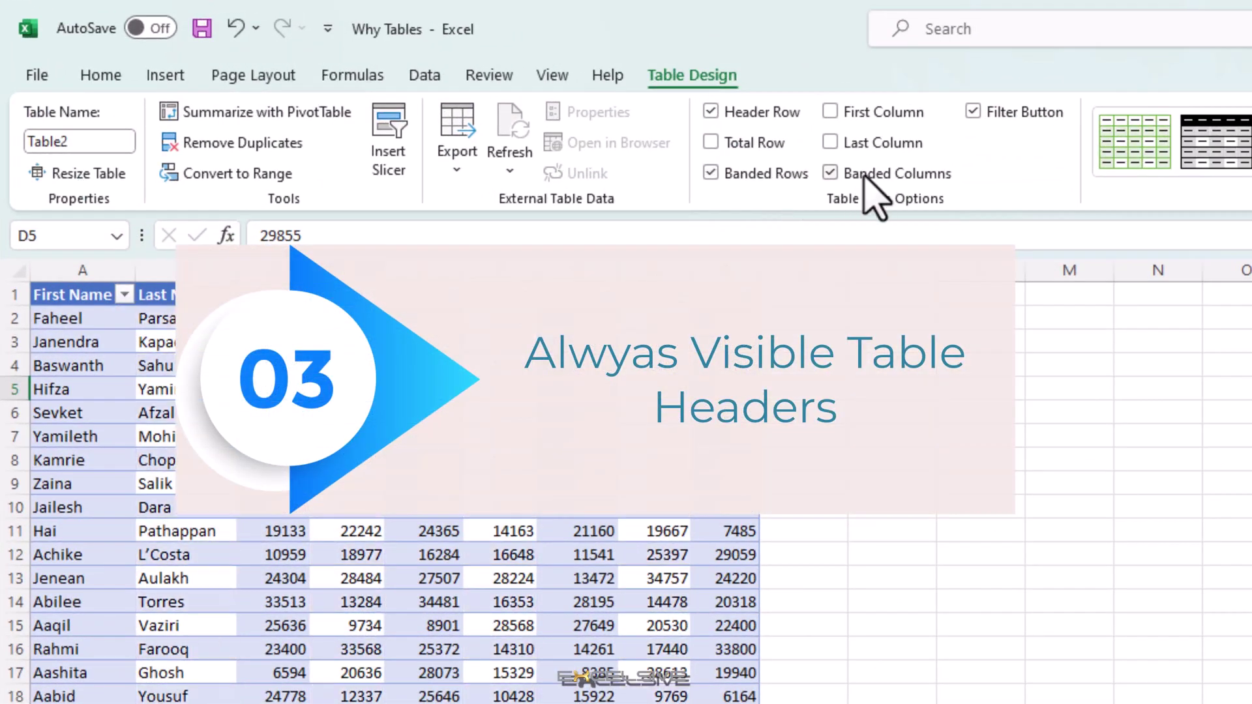
left_click(844, 173)
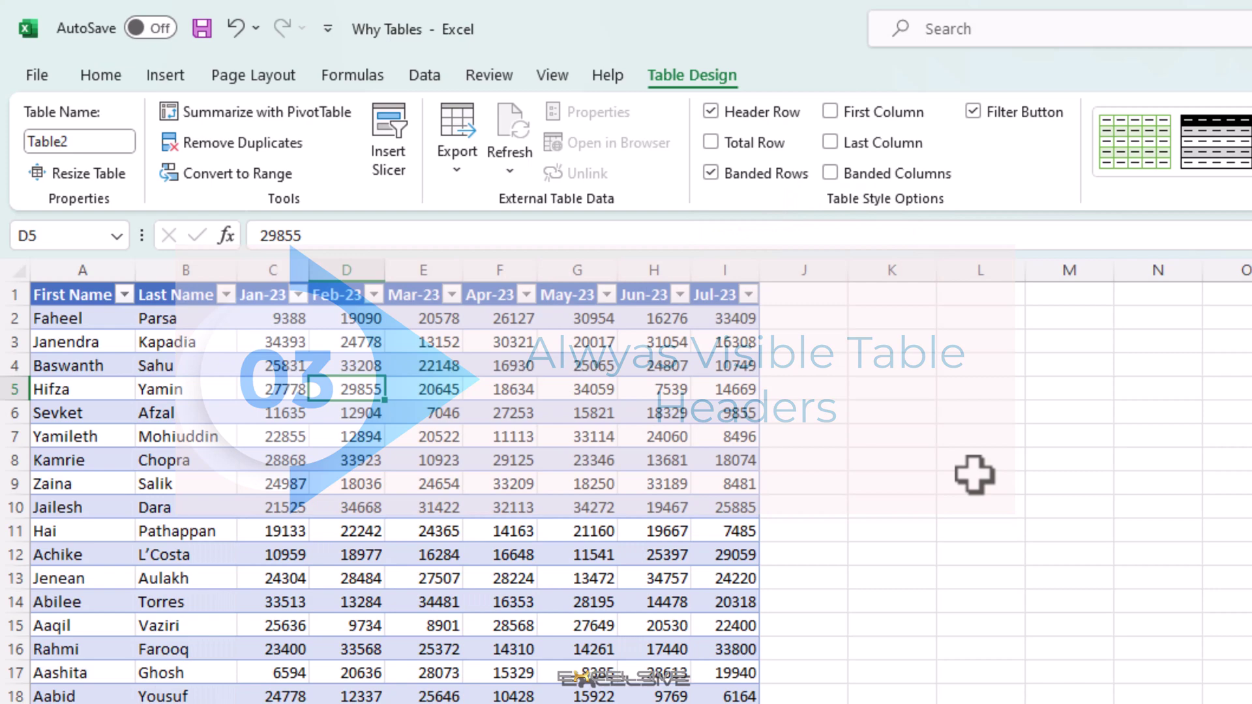
left_click(676, 548)
Scroll down so the table headers replace the column letters, then scroll back up.
scroll(681, 522, "down", 3)
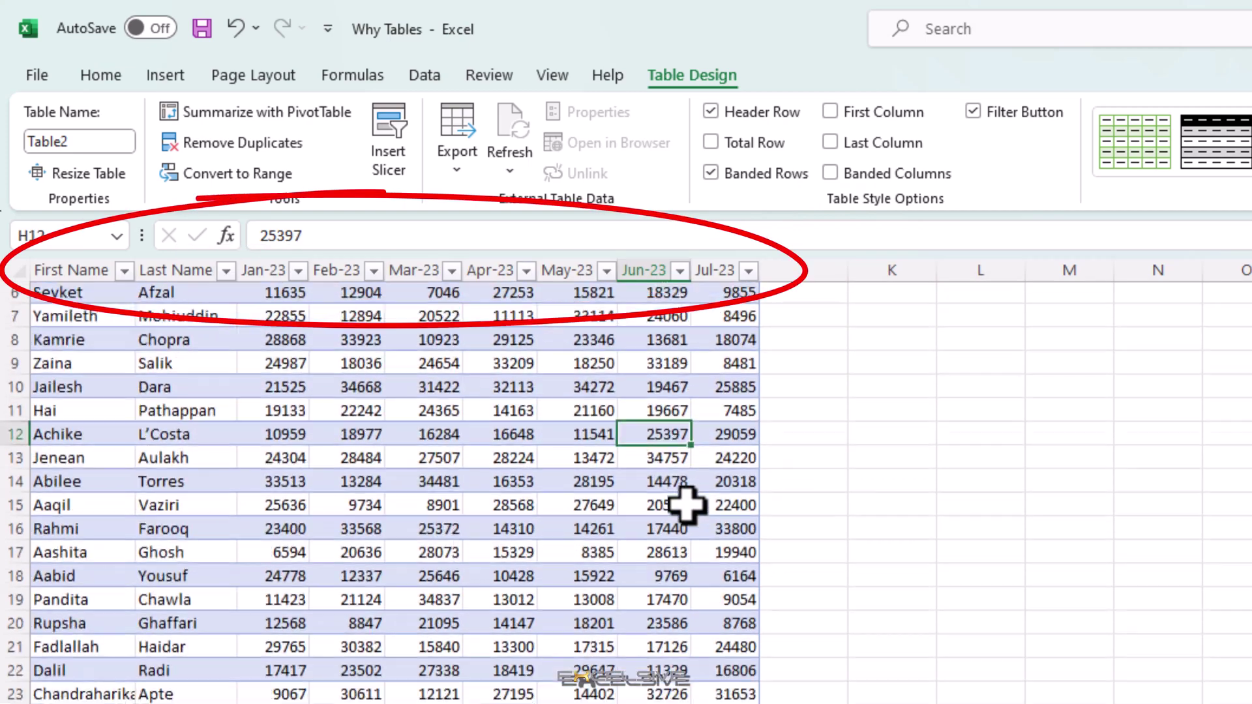
scroll(686, 505, "down", 8)
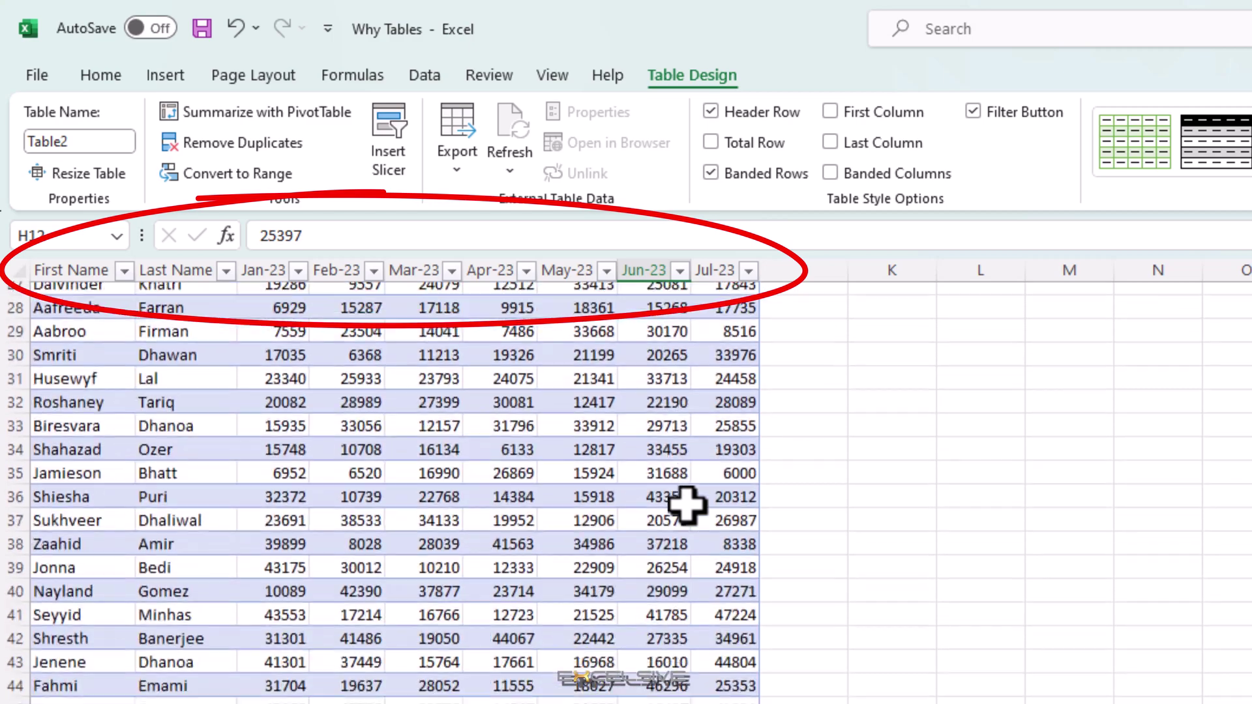
scroll(686, 505, "down", 1)
scroll(687, 505, "down", 3)
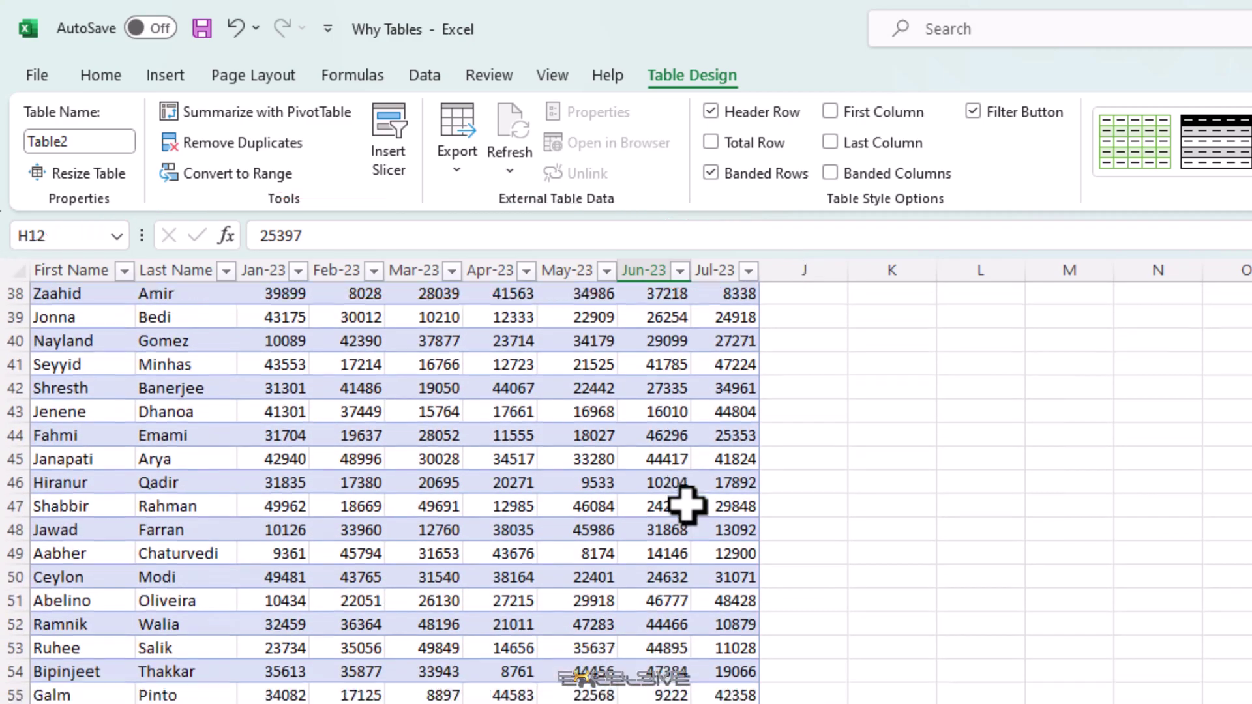
scroll(687, 506, "up", 3)
scroll(687, 506, "up", 4)
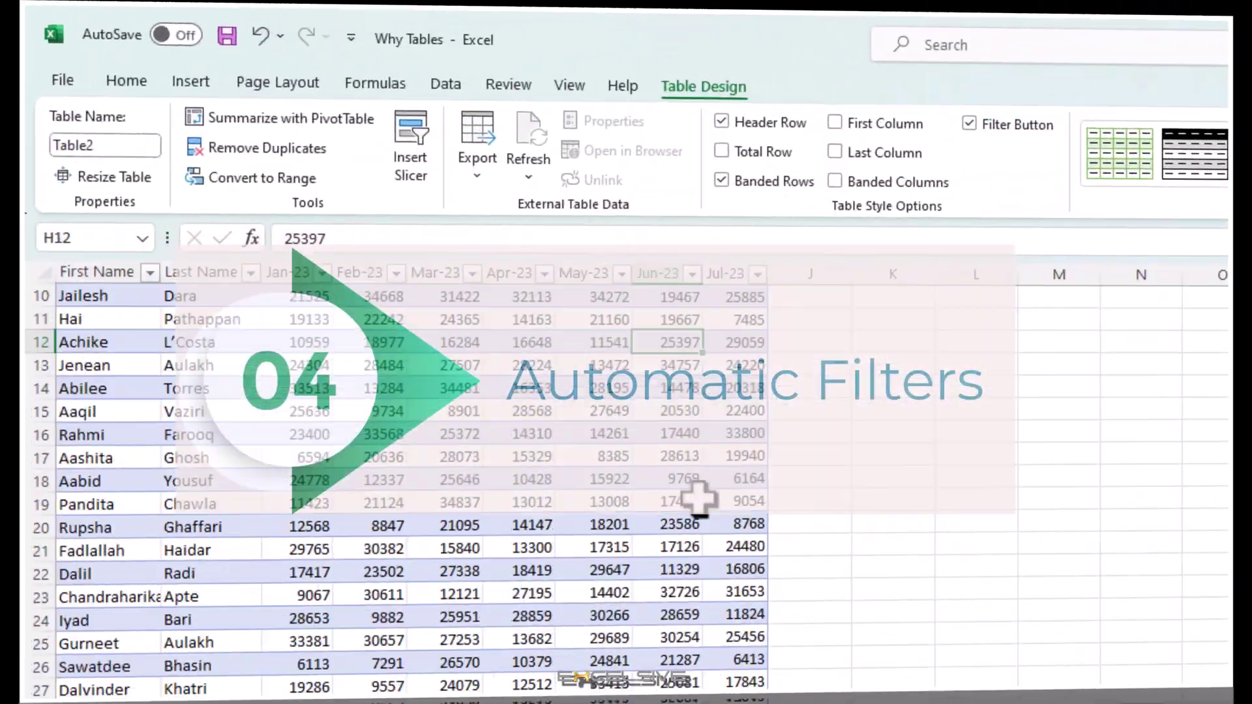
scroll(698, 499, "up", 3)
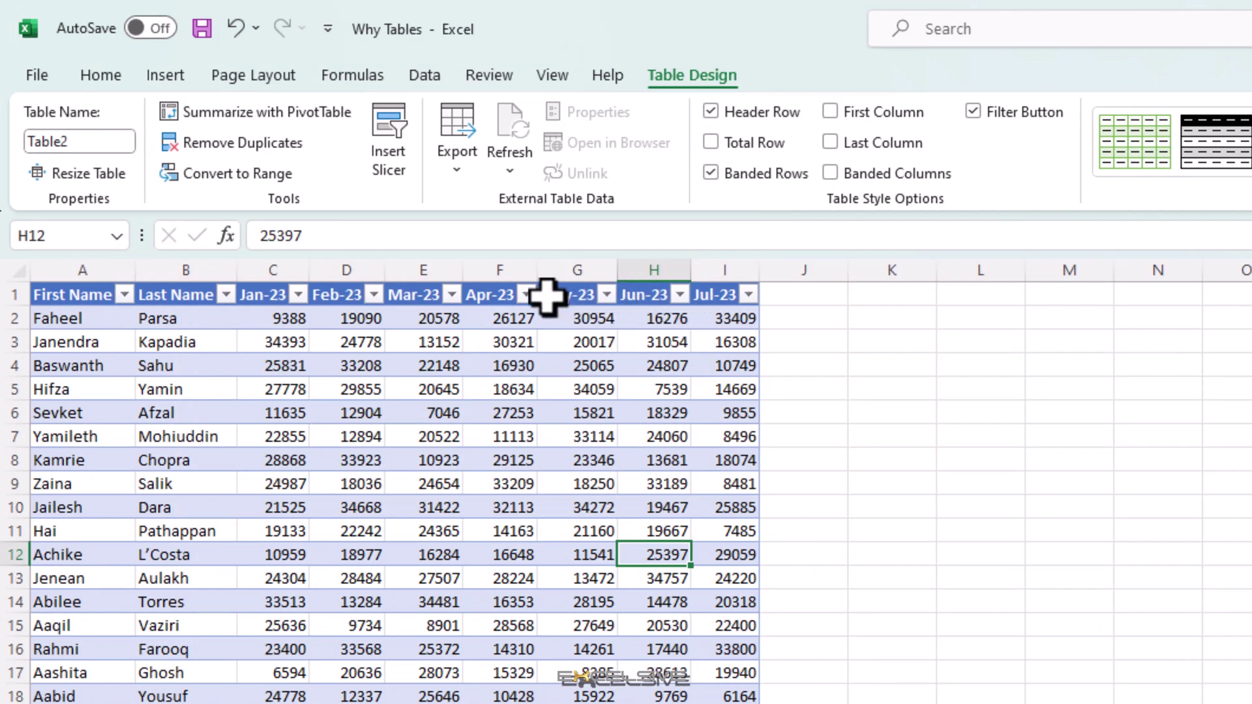
left_click(486, 293)
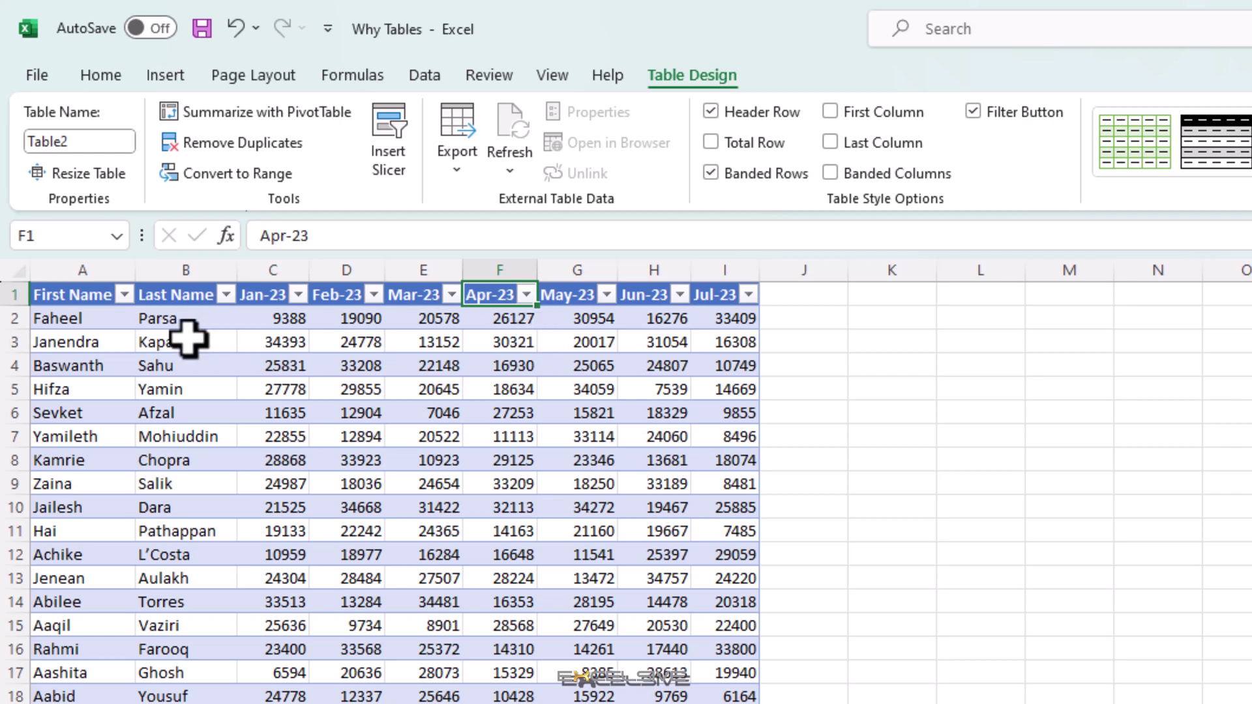
left_click(177, 294)
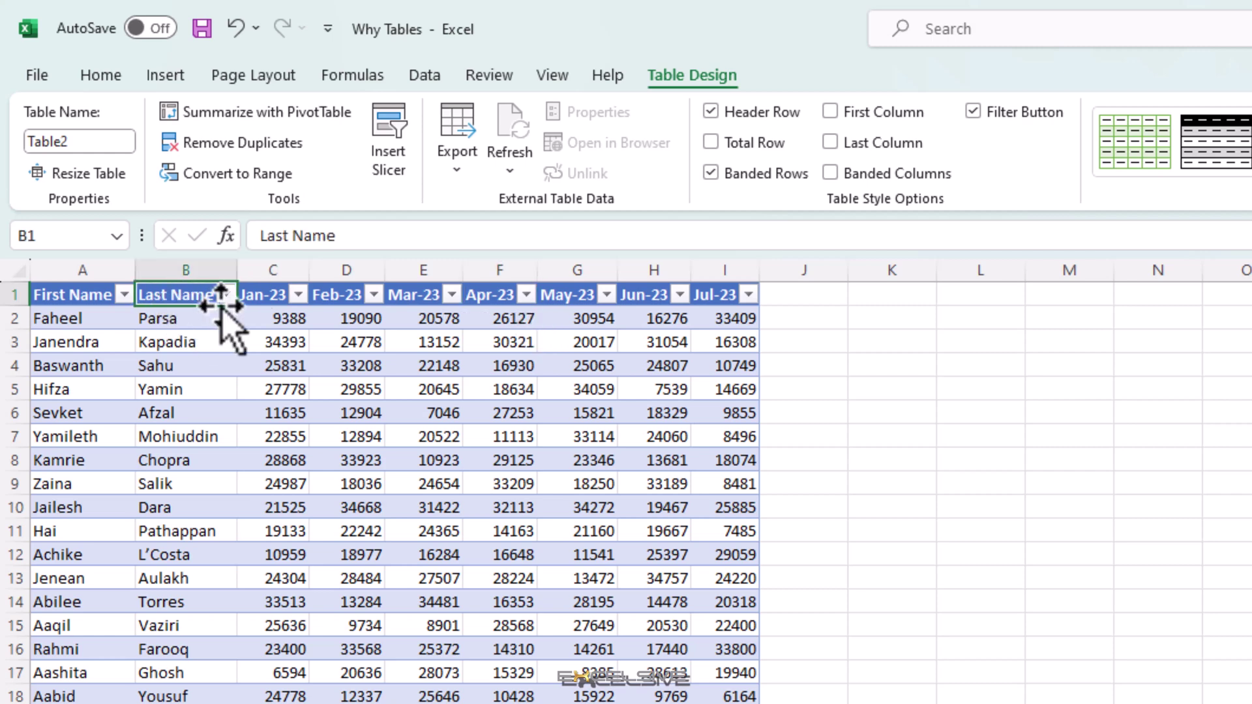
left_click(124, 295)
key("Escape")
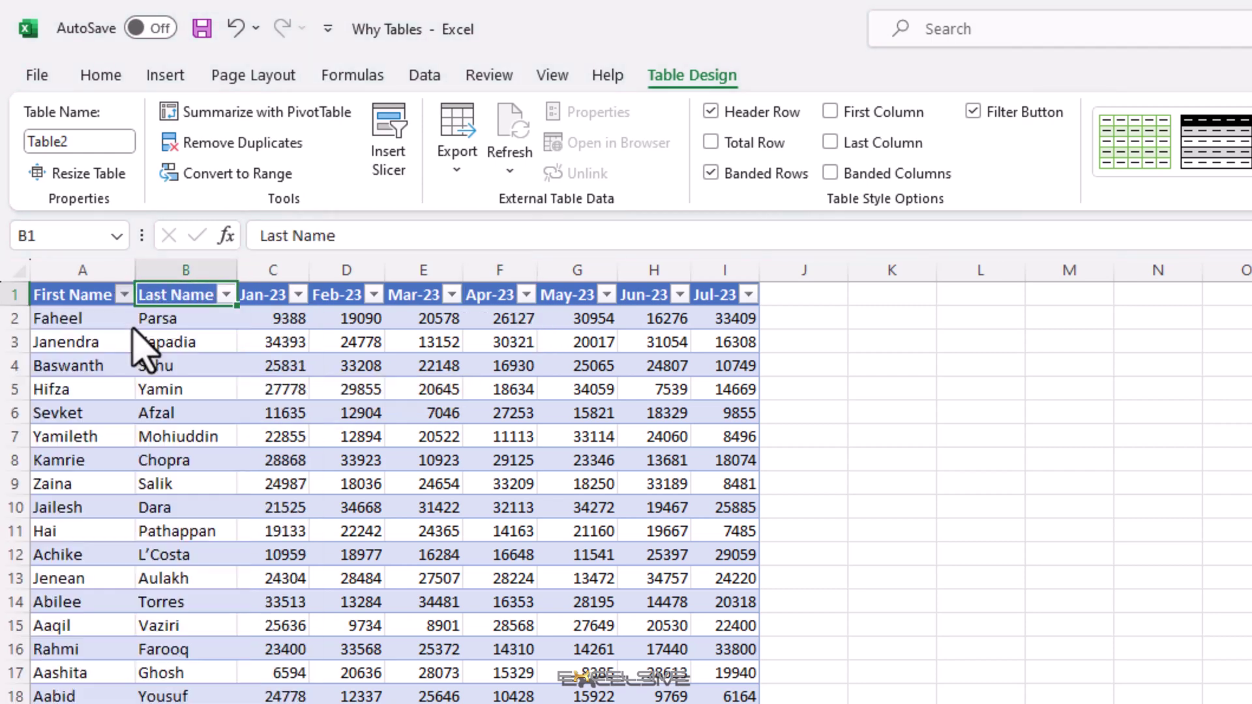
left_click(225, 294)
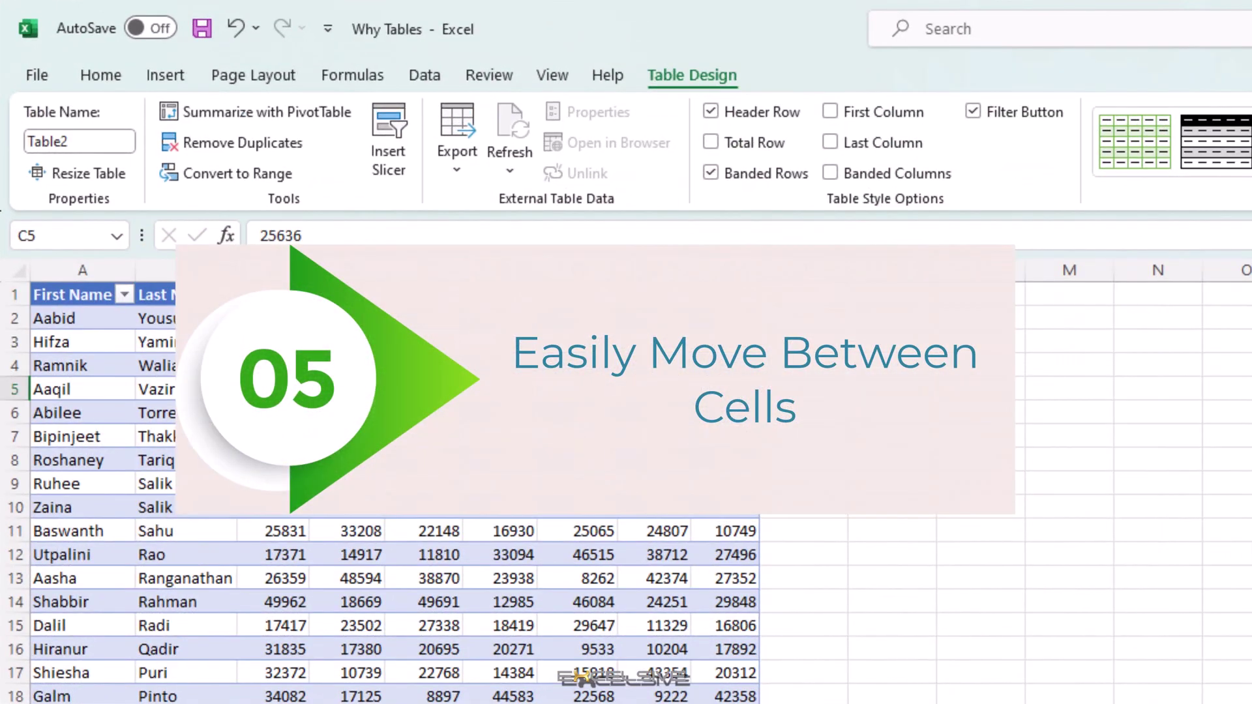
left_click(577, 318)
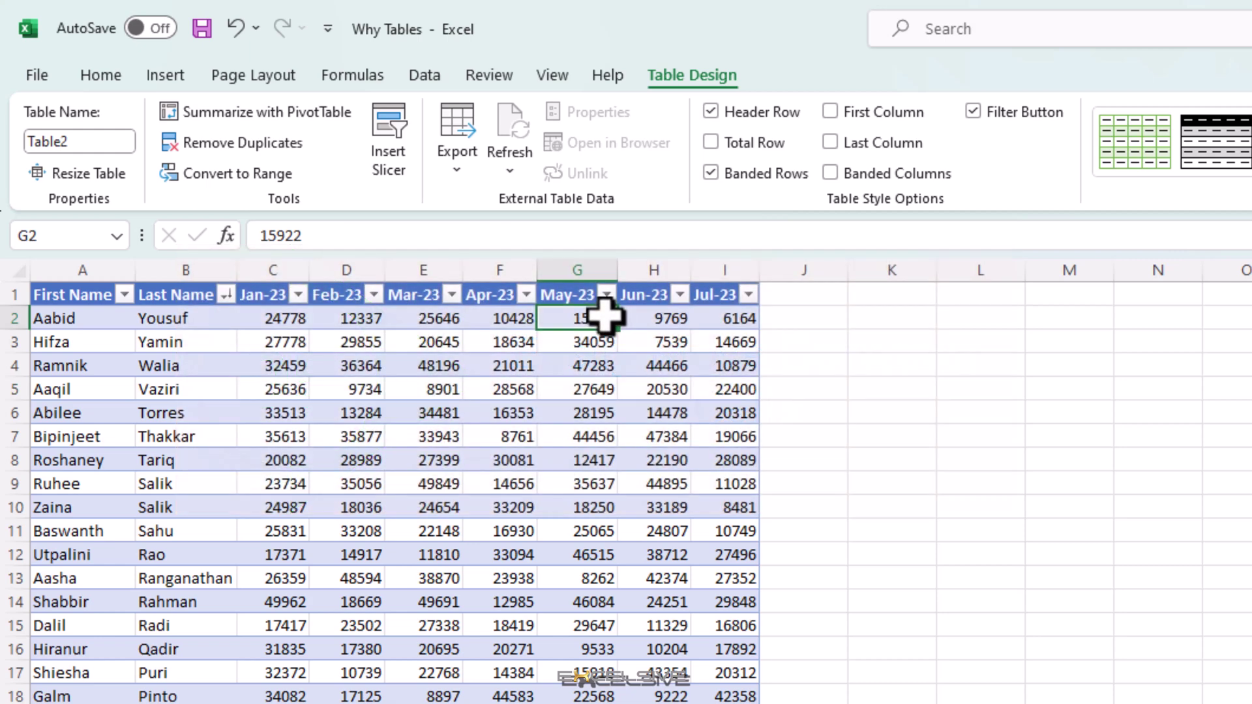
key("Right")
key("Right")
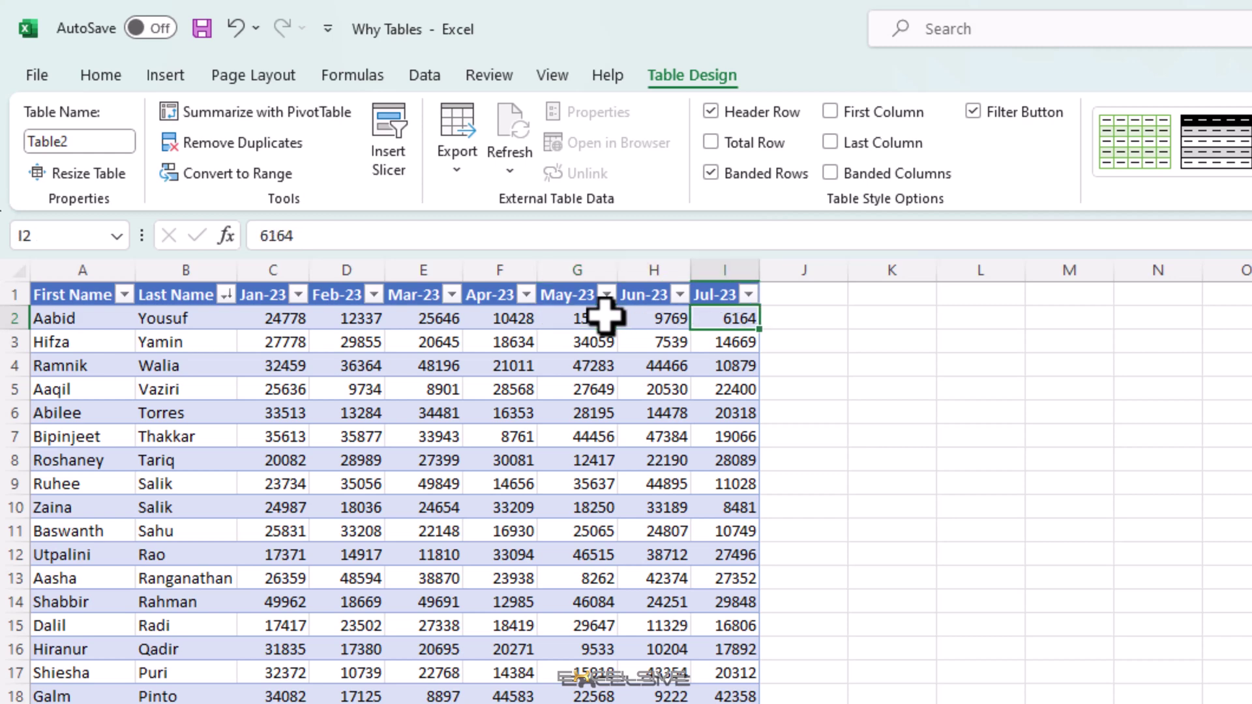
key("Tab")
key("Tab")
key("Tab")
key("Tab")
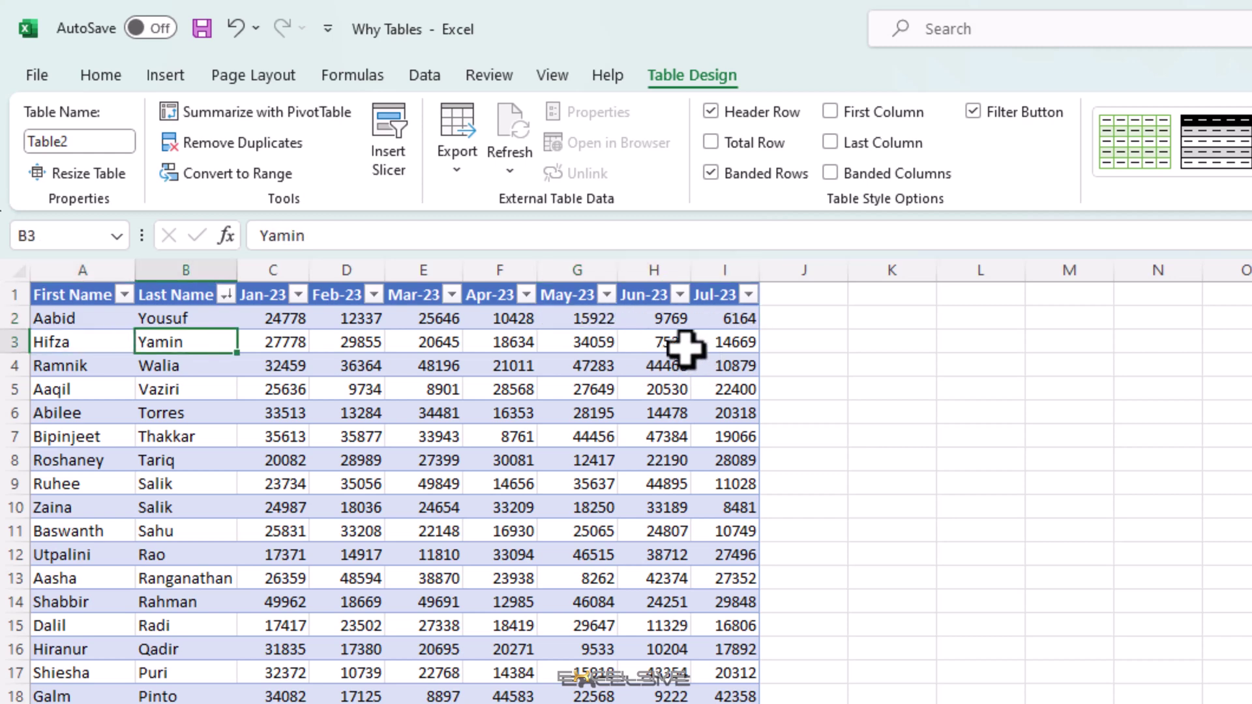
key("Tab")
key("Tab")
key("Tab")
key("Tab")
key("Tab")
key("Tab")
key("Tab")
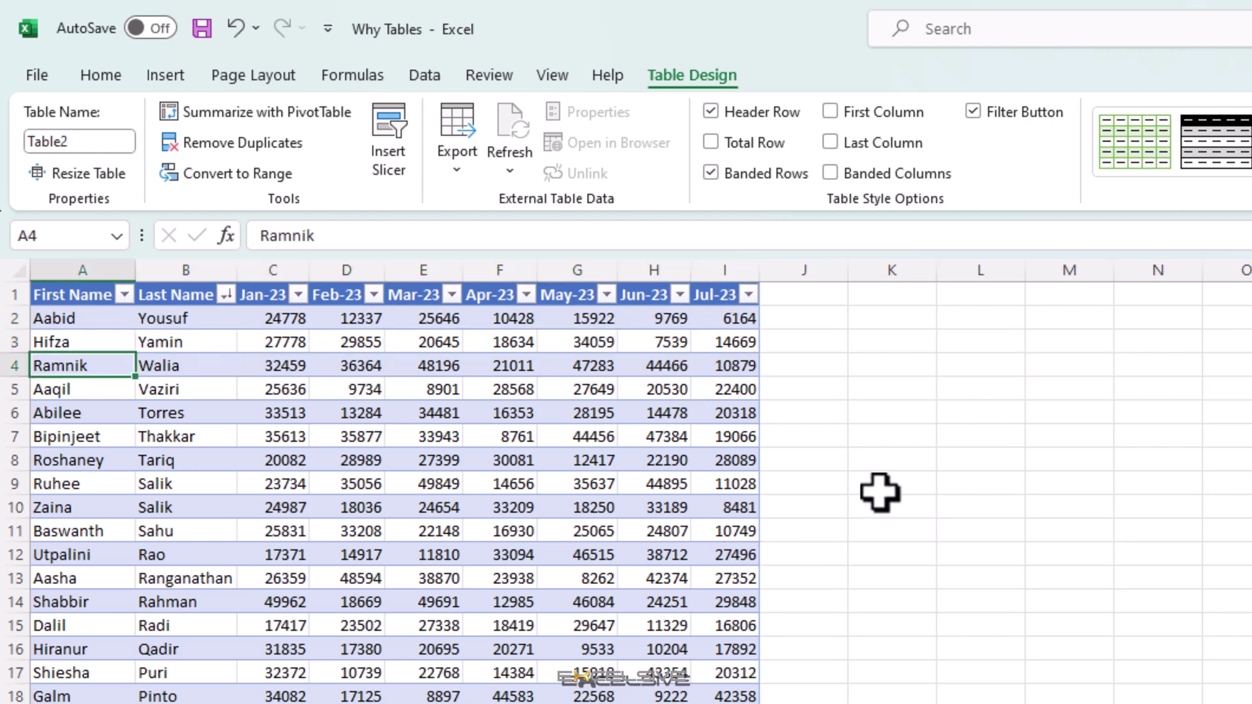
key("Tab")
key("Tab")
key("Tab")
key("Tab")
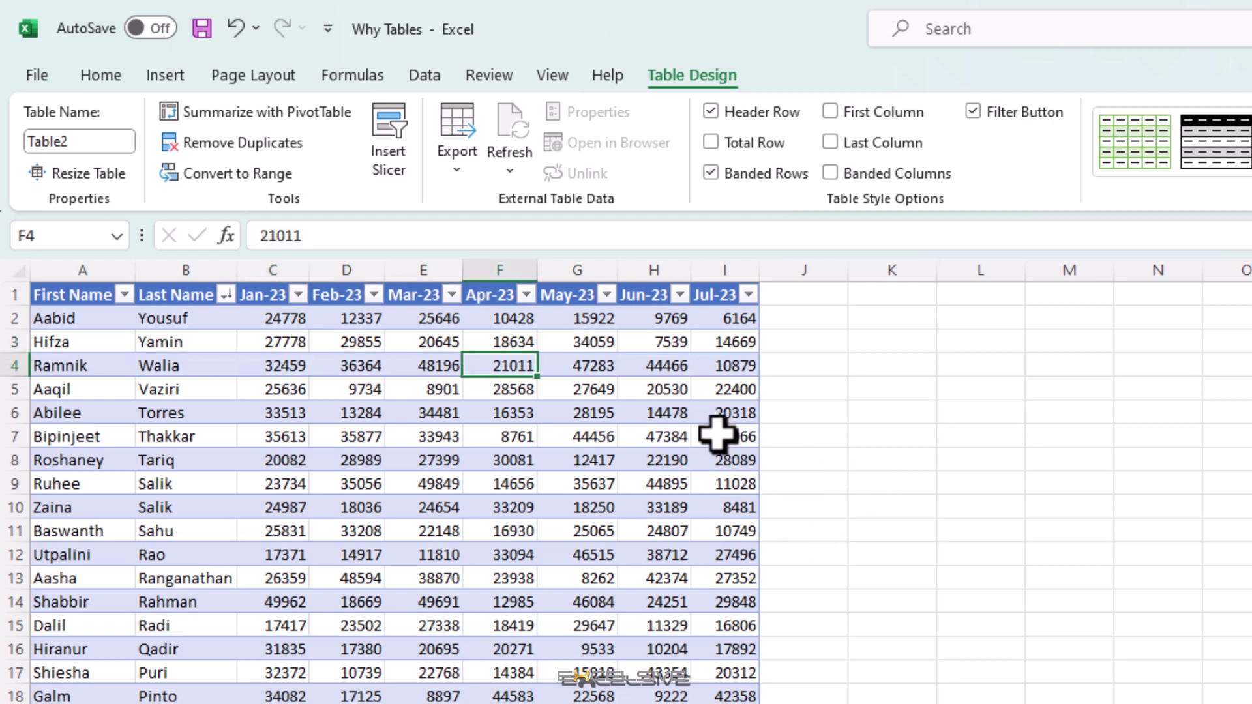
key("Tab")
key("Tab")
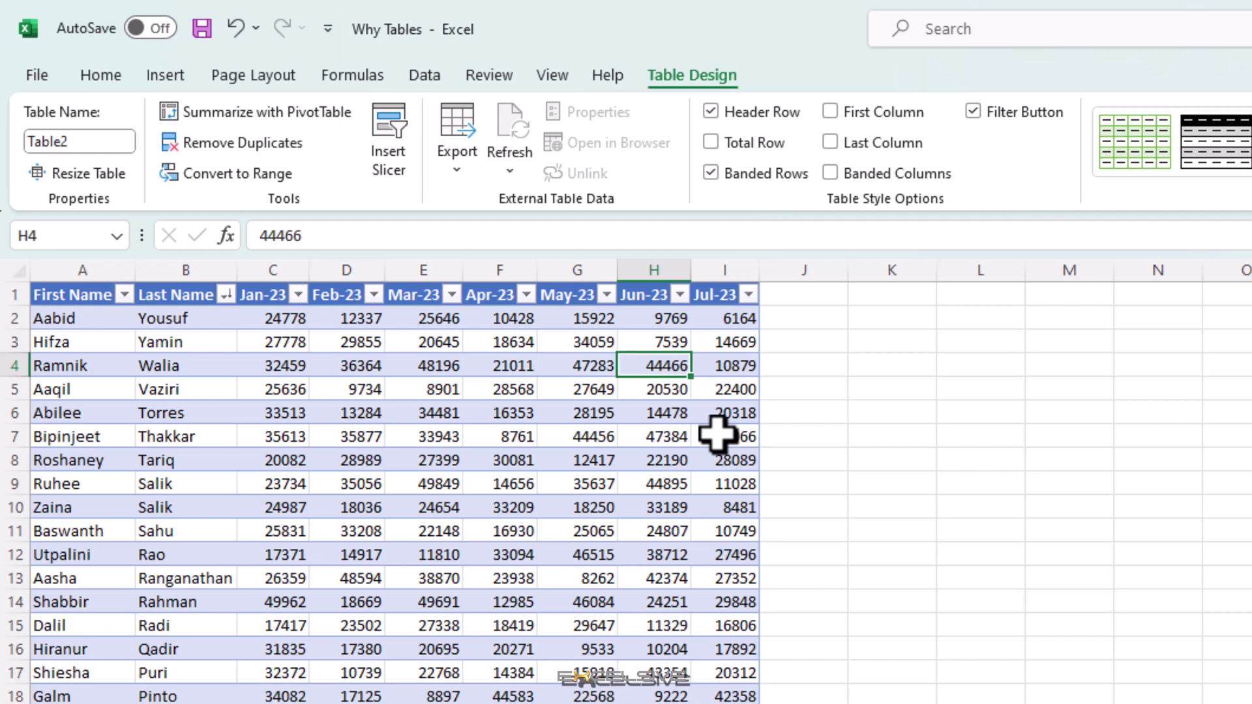
key("Tab")
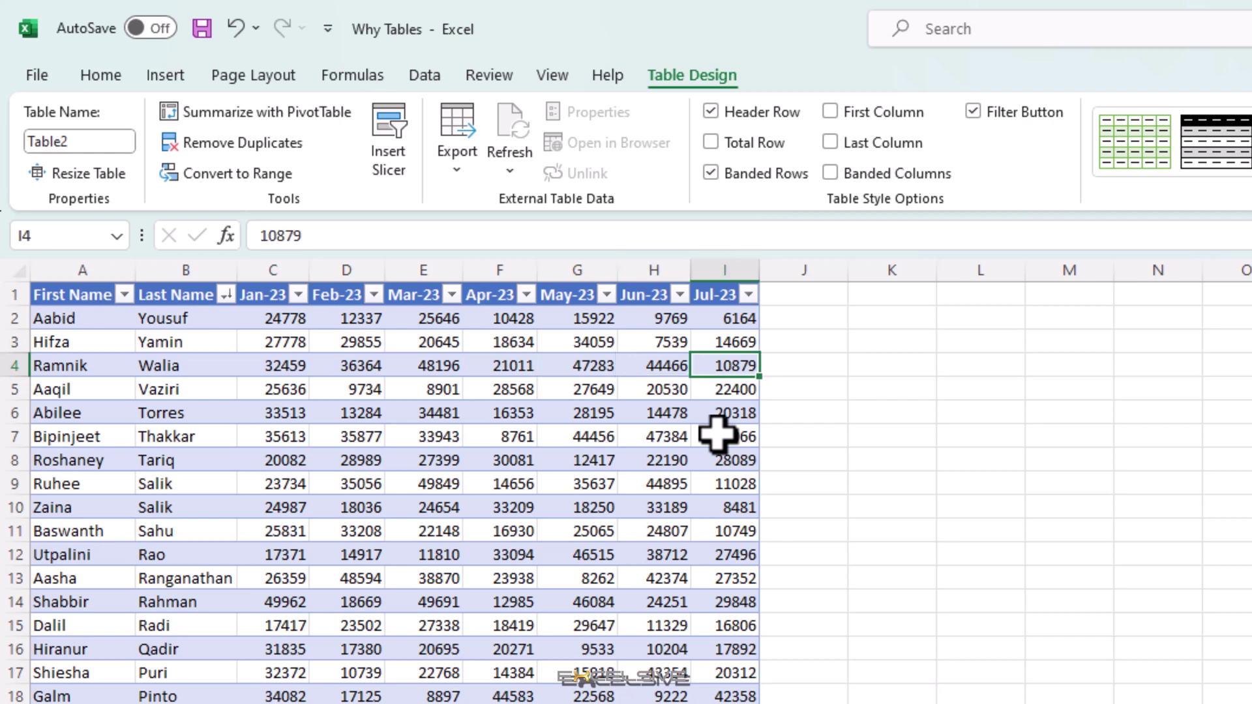
key("Tab")
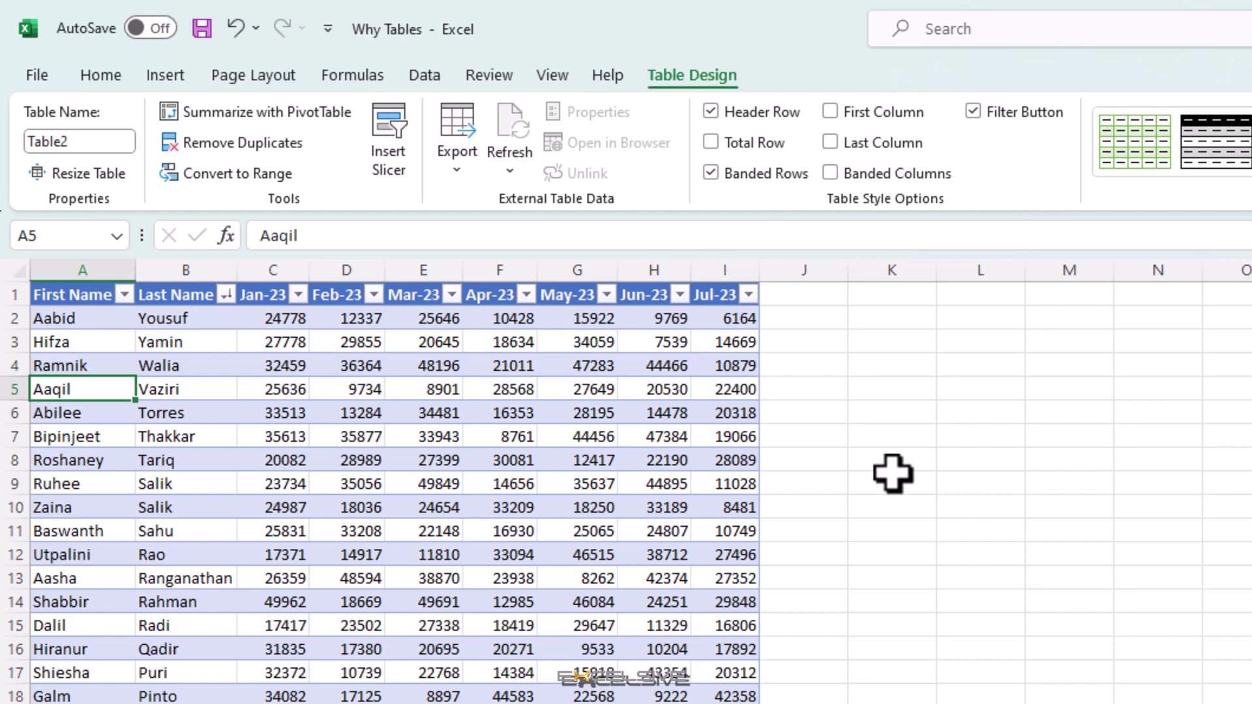
key("Tab")
key("Tab")
key("Tab")
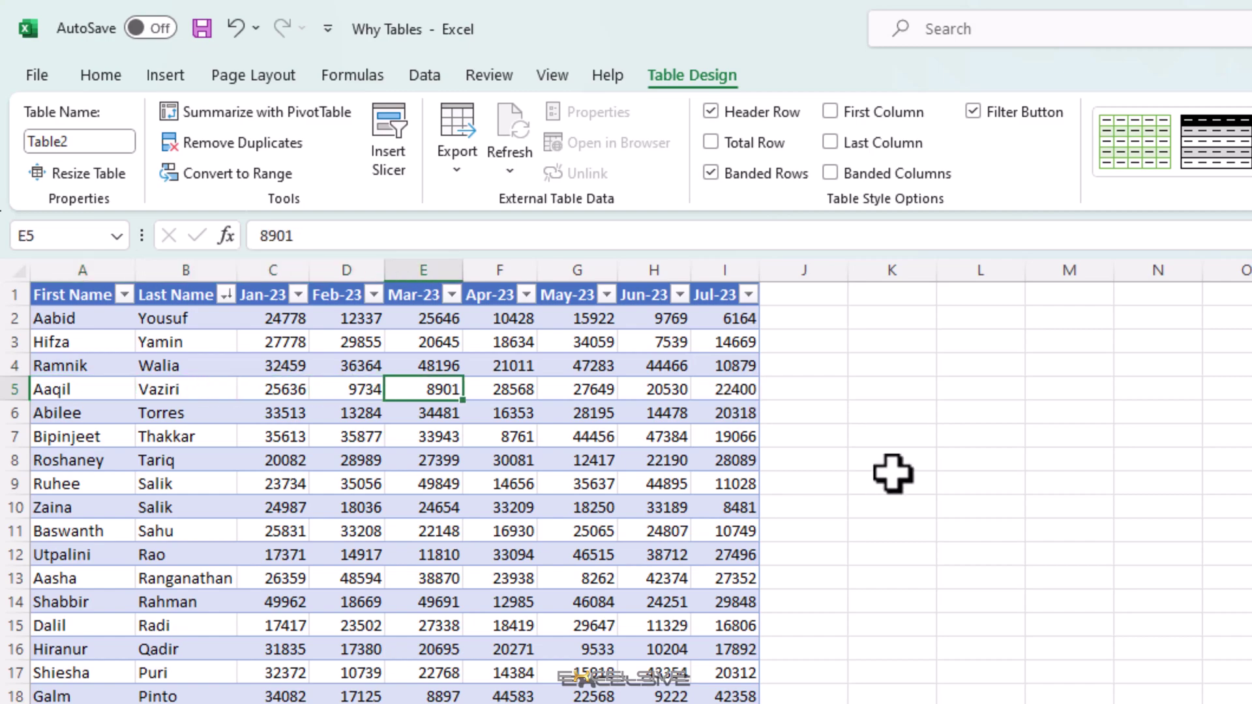
key("Right")
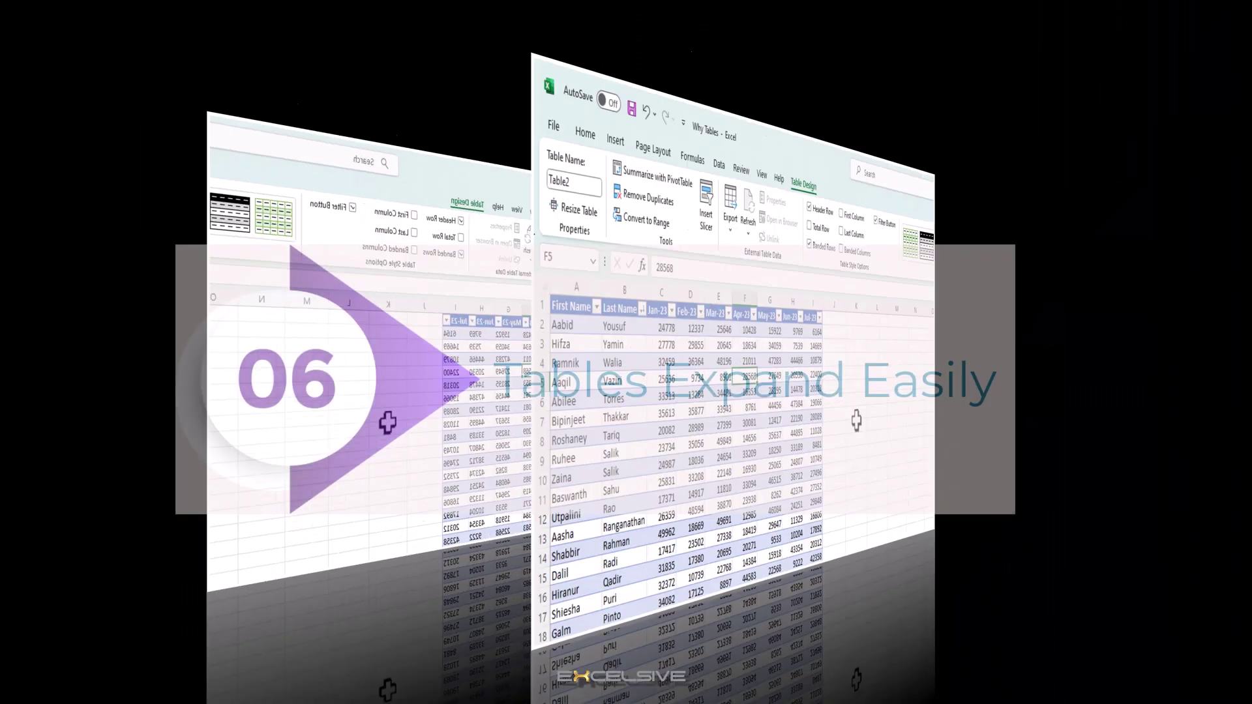
key("Right")
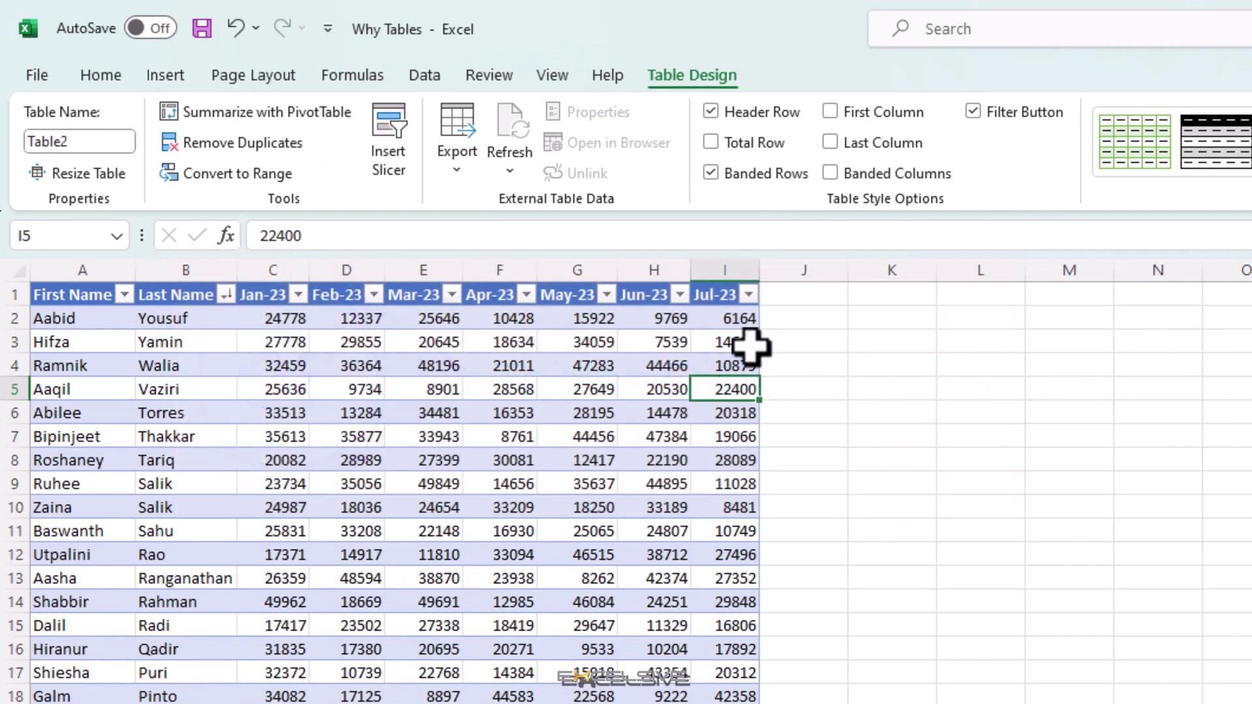
Enter the Aug-23 header in J1 beside Jul-23 so Table2 grows to column J.
left_click(729, 336)
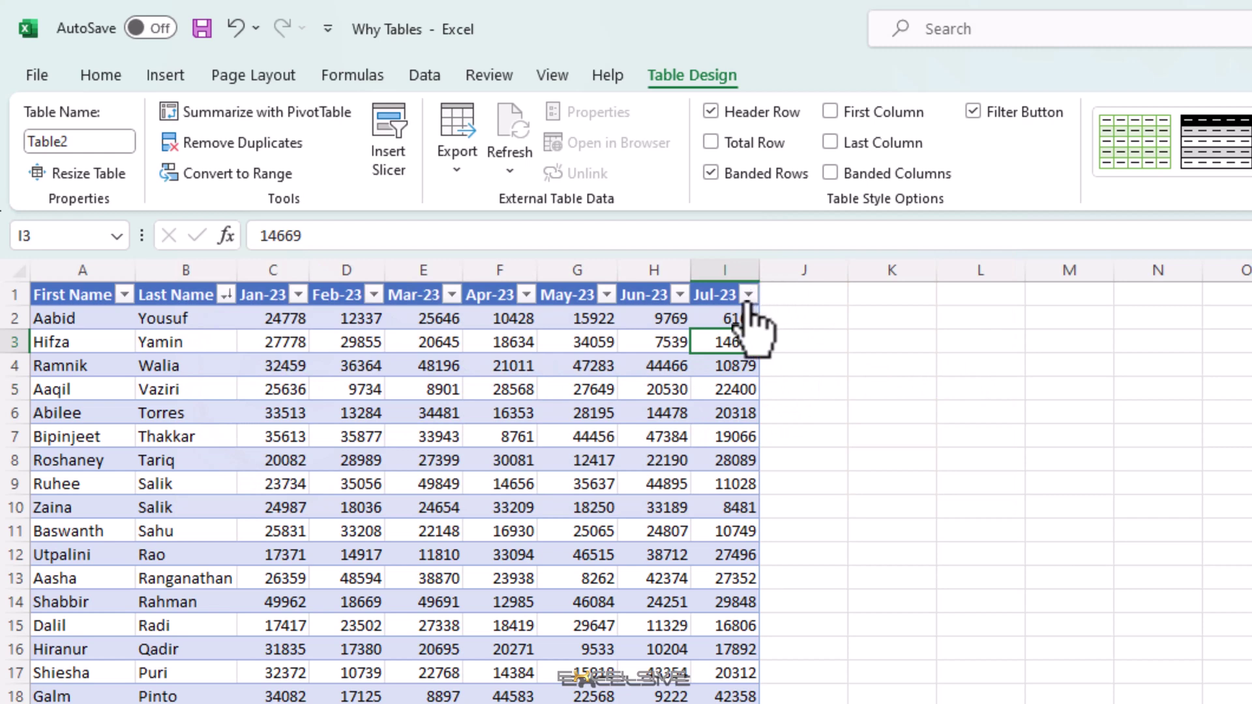
left_click(789, 293)
type("Aug 23")
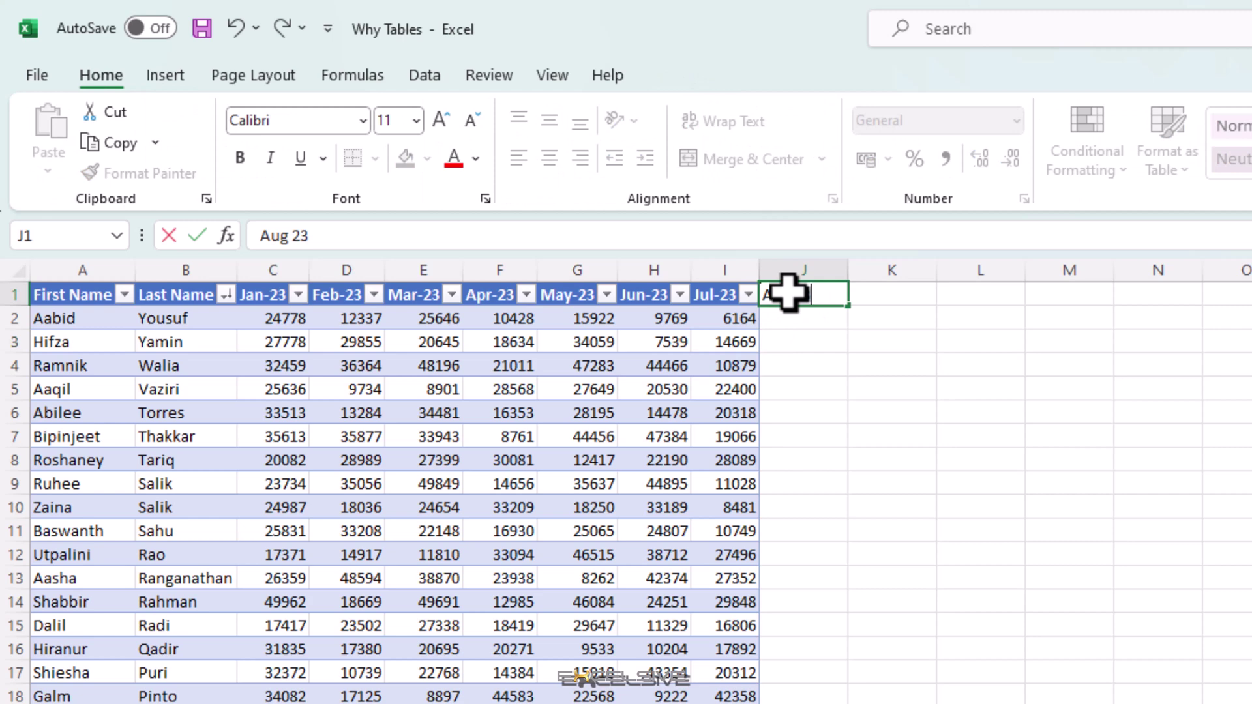
key("Return")
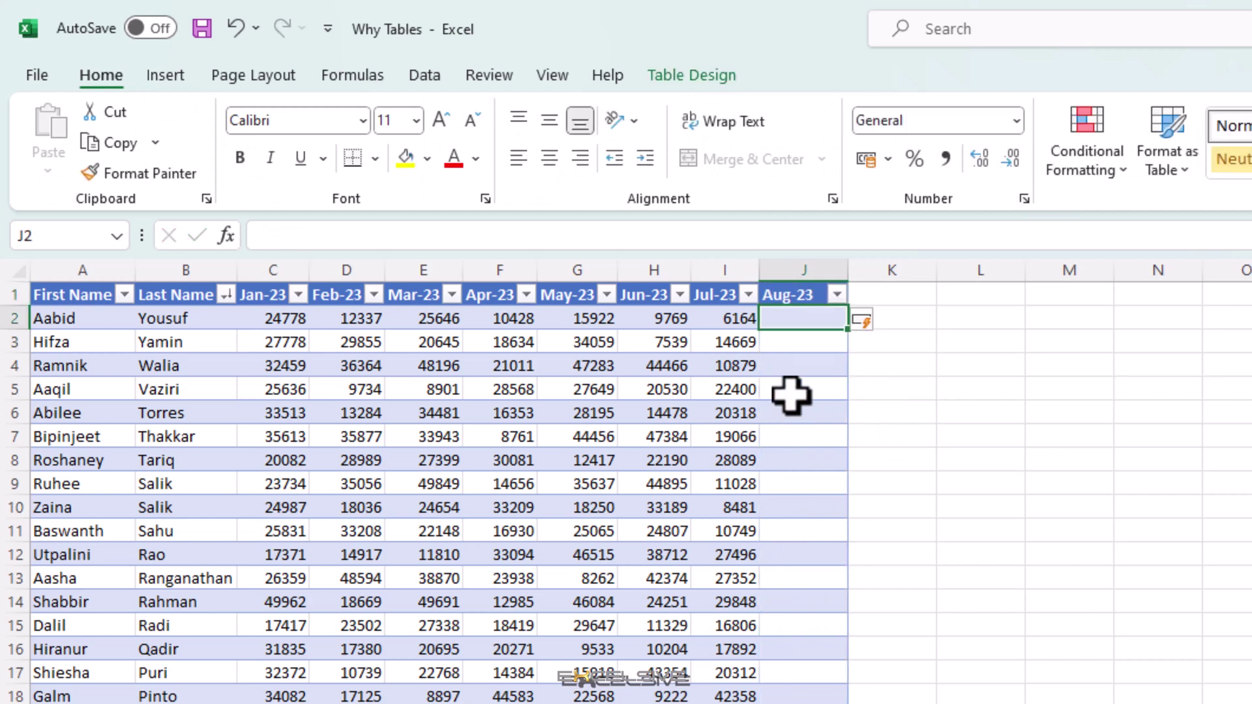
Type Name in A65 below the table so Table2 gains row 65.
scroll(794, 393, "down", 5)
scroll(795, 9, "down", 10)
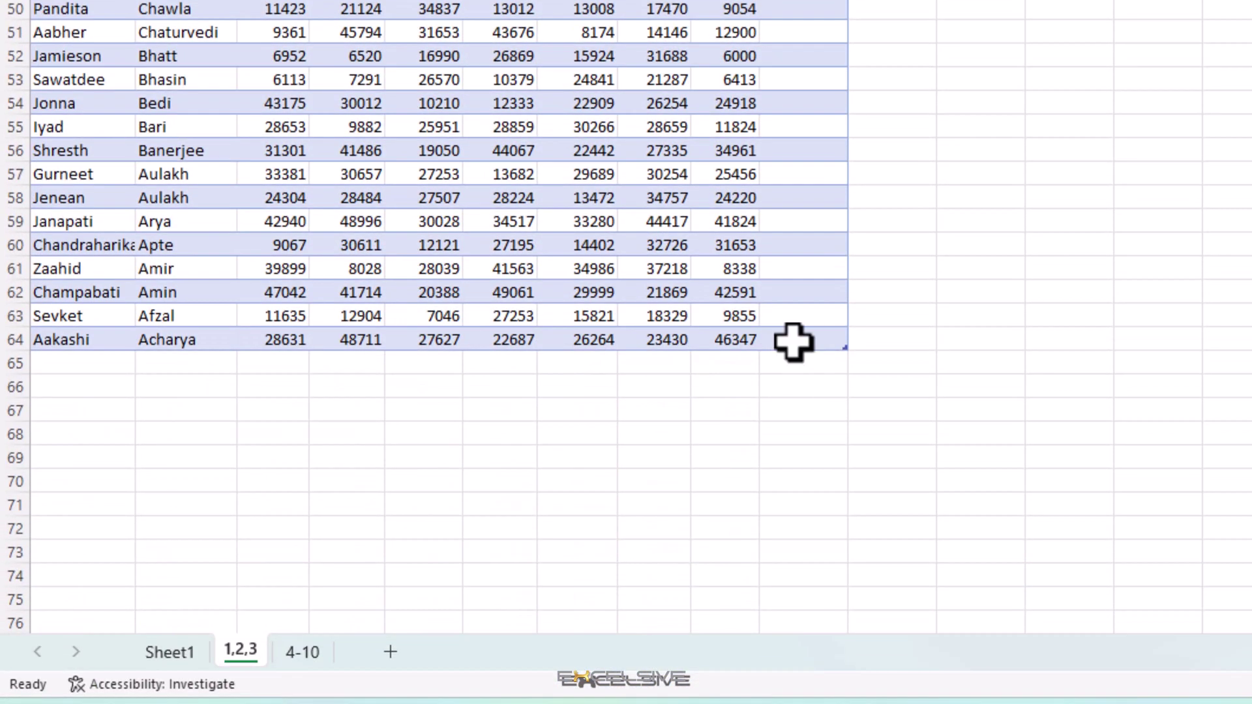
left_click(793, 341)
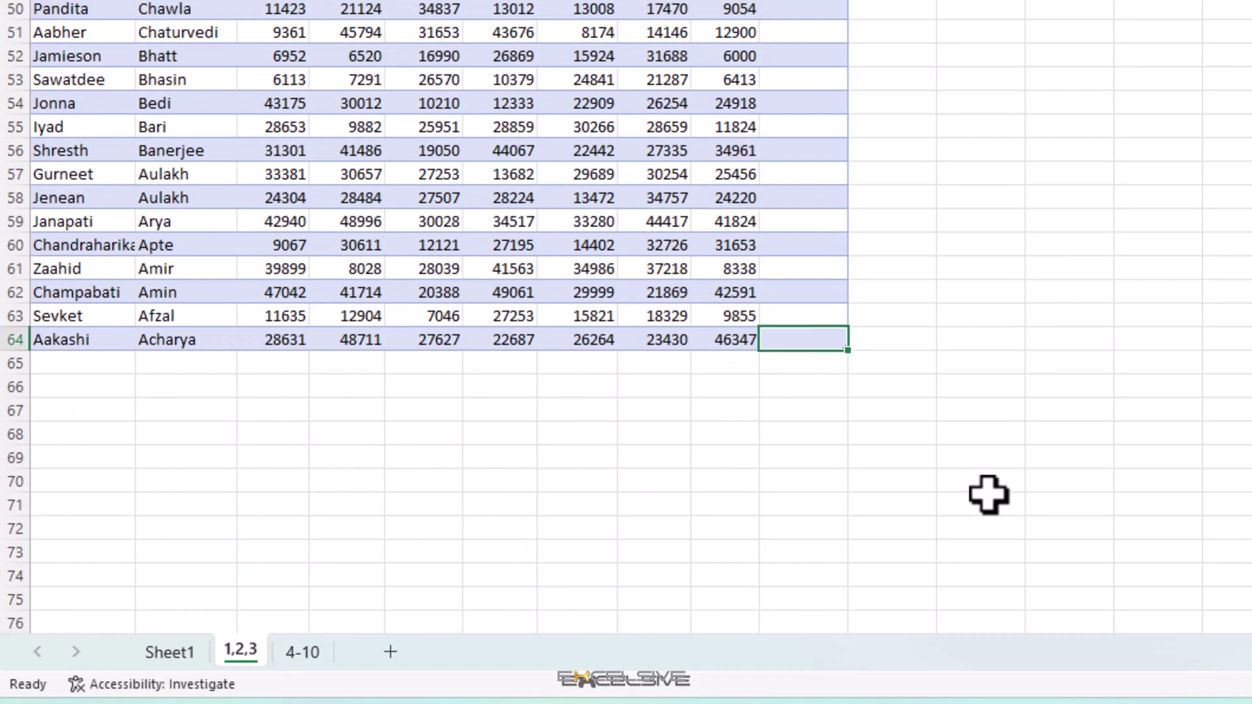
left_click(71, 364)
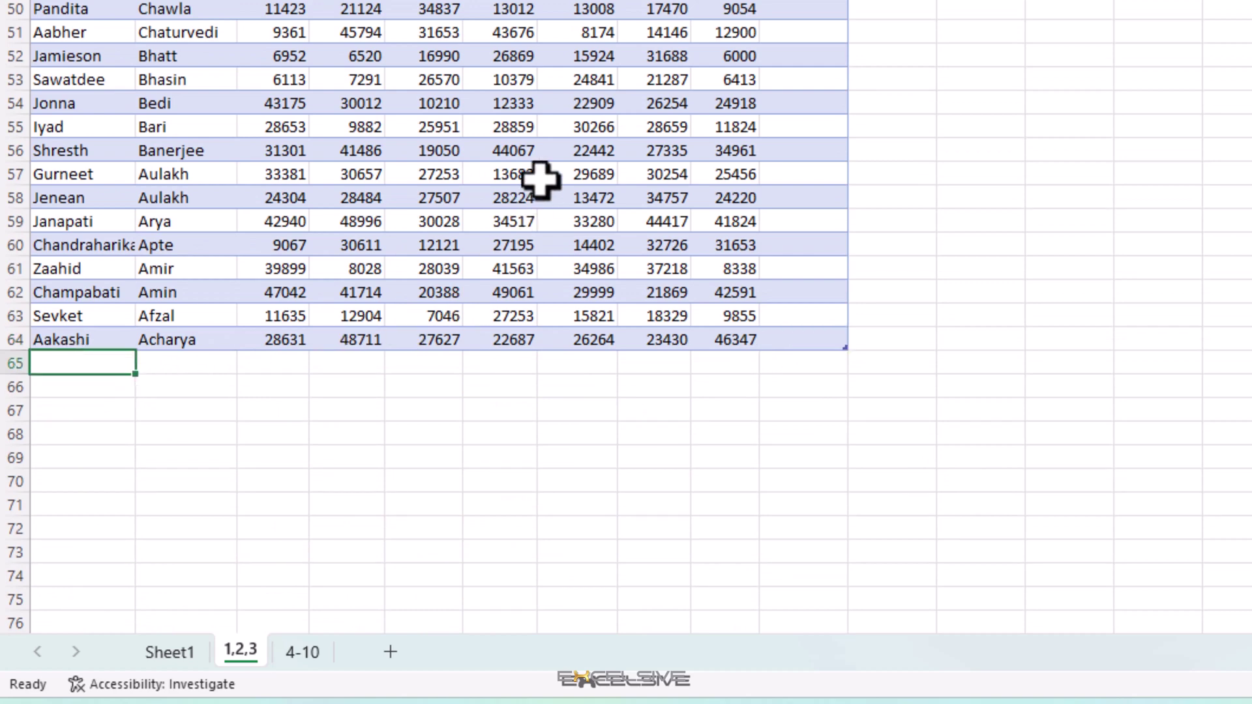
type("Name")
key("Tab")
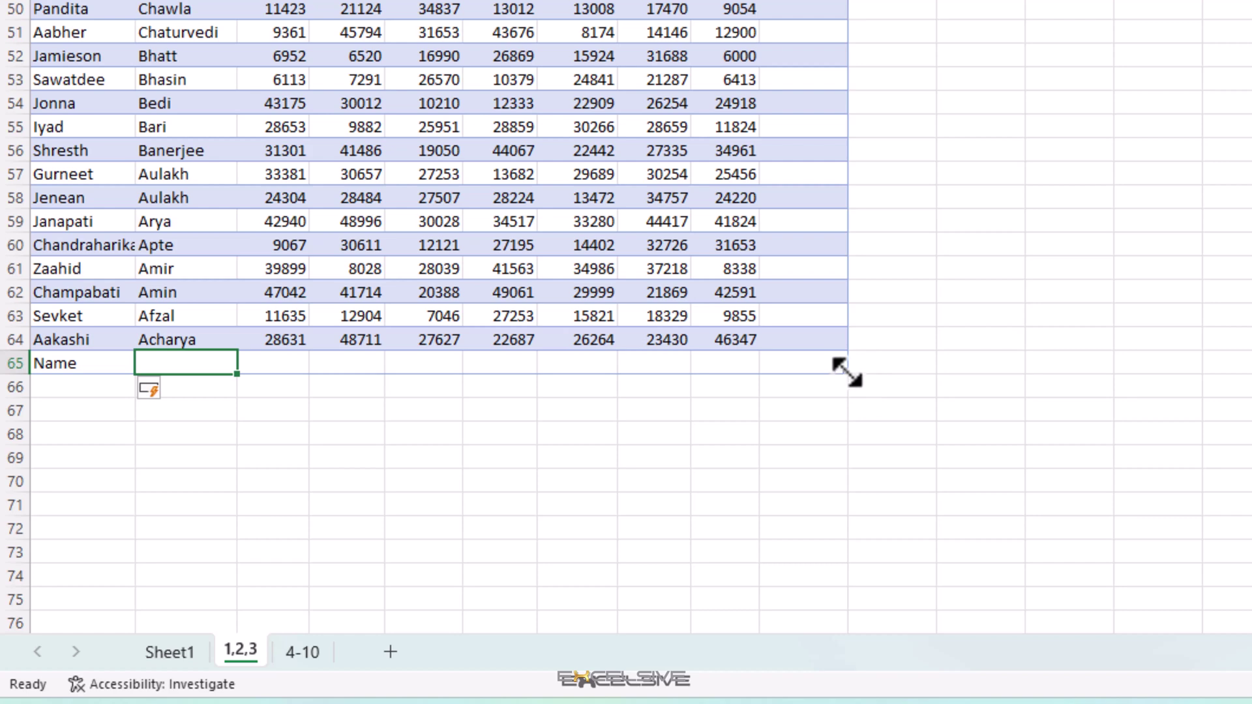
Drag the table's resize handle past row 65 and settle it back at row 65.
left_click_drag(847, 372, 772, 365)
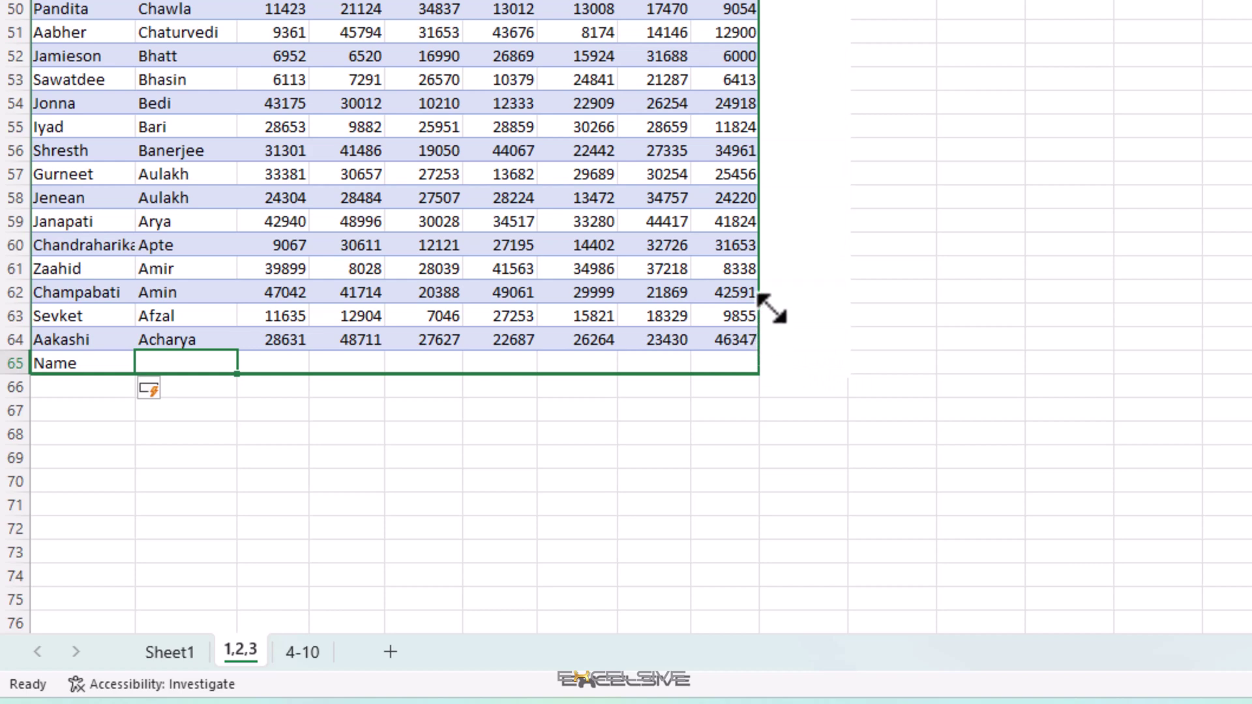
left_click_drag(772, 306, 753, 322)
scroll(756, 358, "up", 2)
left_click(749, 425)
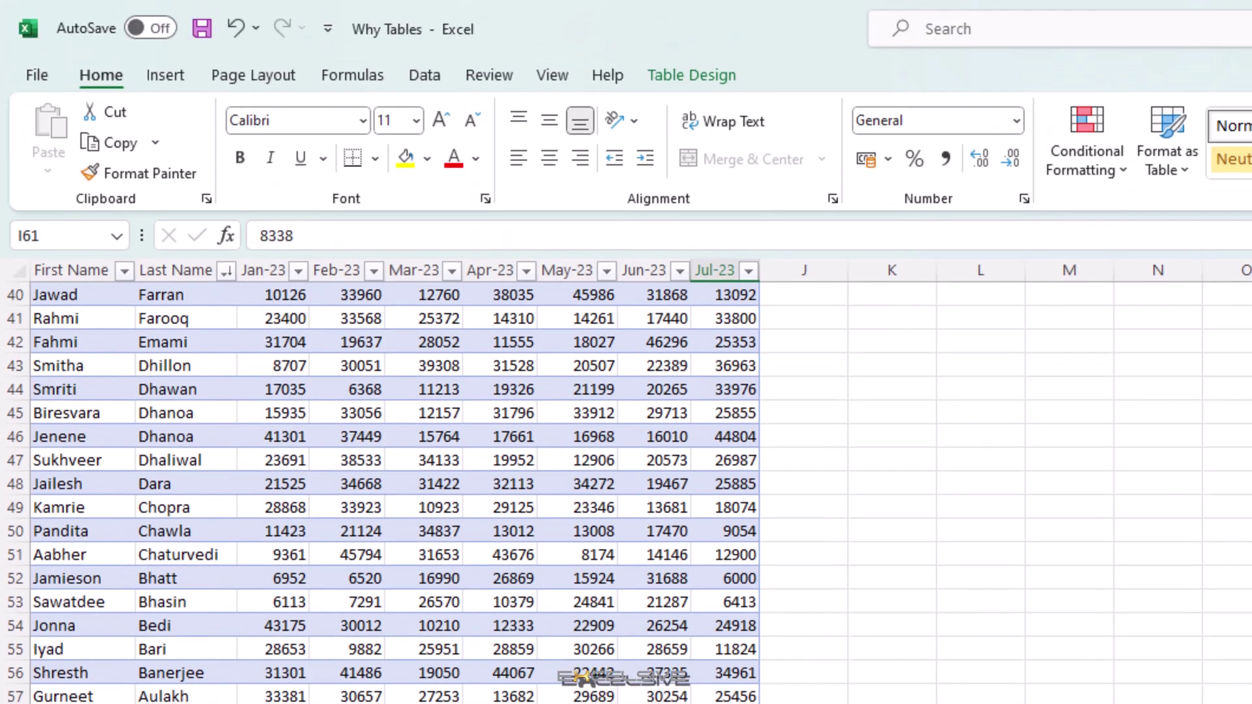
Delete the Aug-23 column J so the table ends at Jul-23 again.
key("ctrl+Up")
key("Right")
key("ctrl+space")
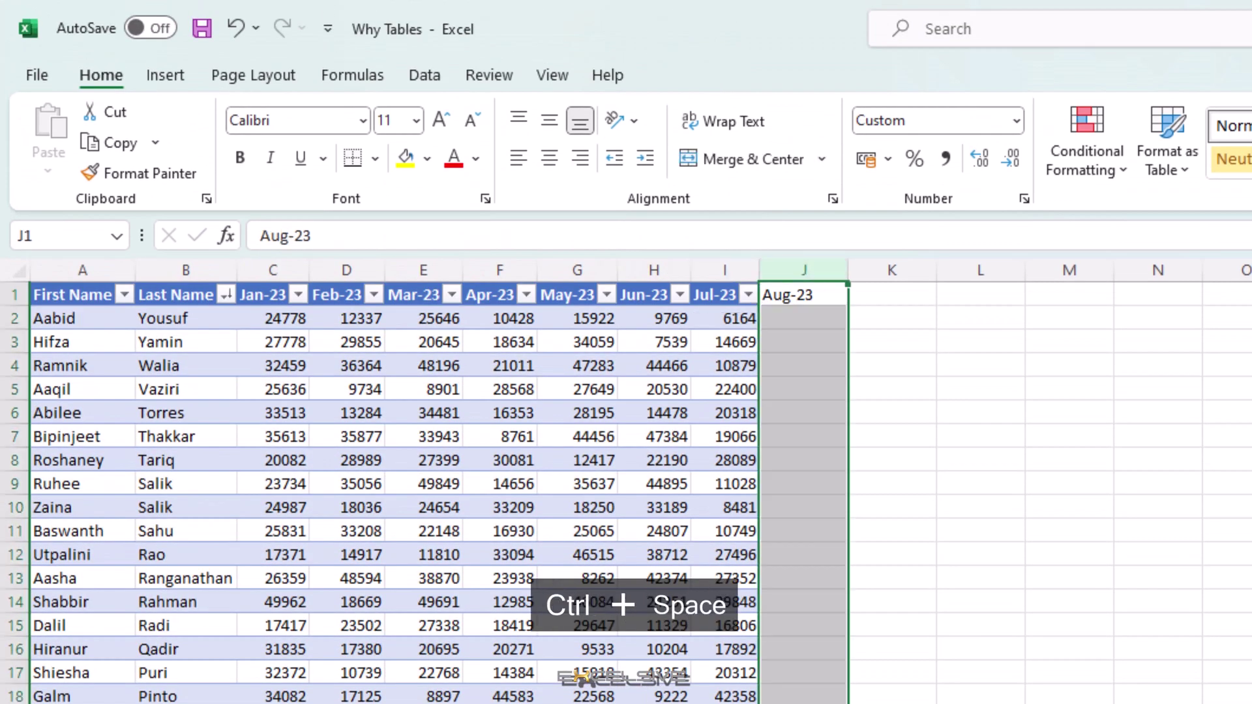
key("ctrl+minus")
left_click(735, 436)
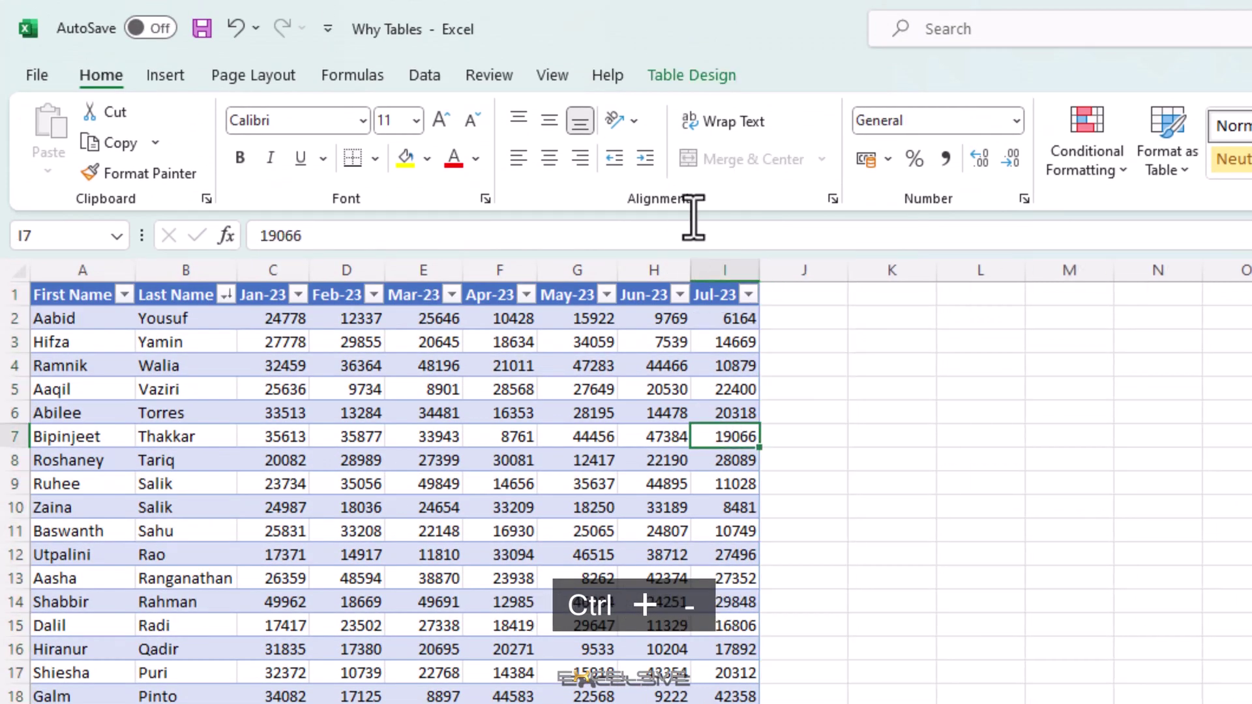
Open Resize Table from Table Design and select $A$1:$I$22 as the new range.
left_click(728, 77)
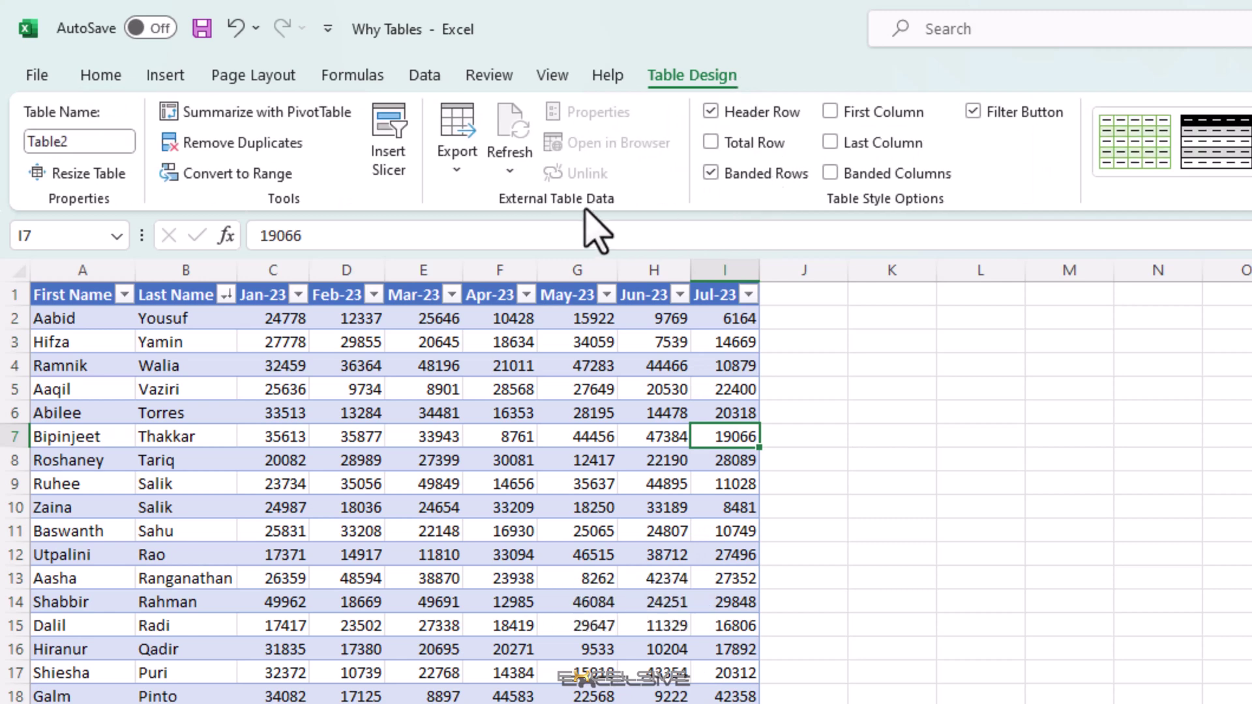
left_click(88, 173)
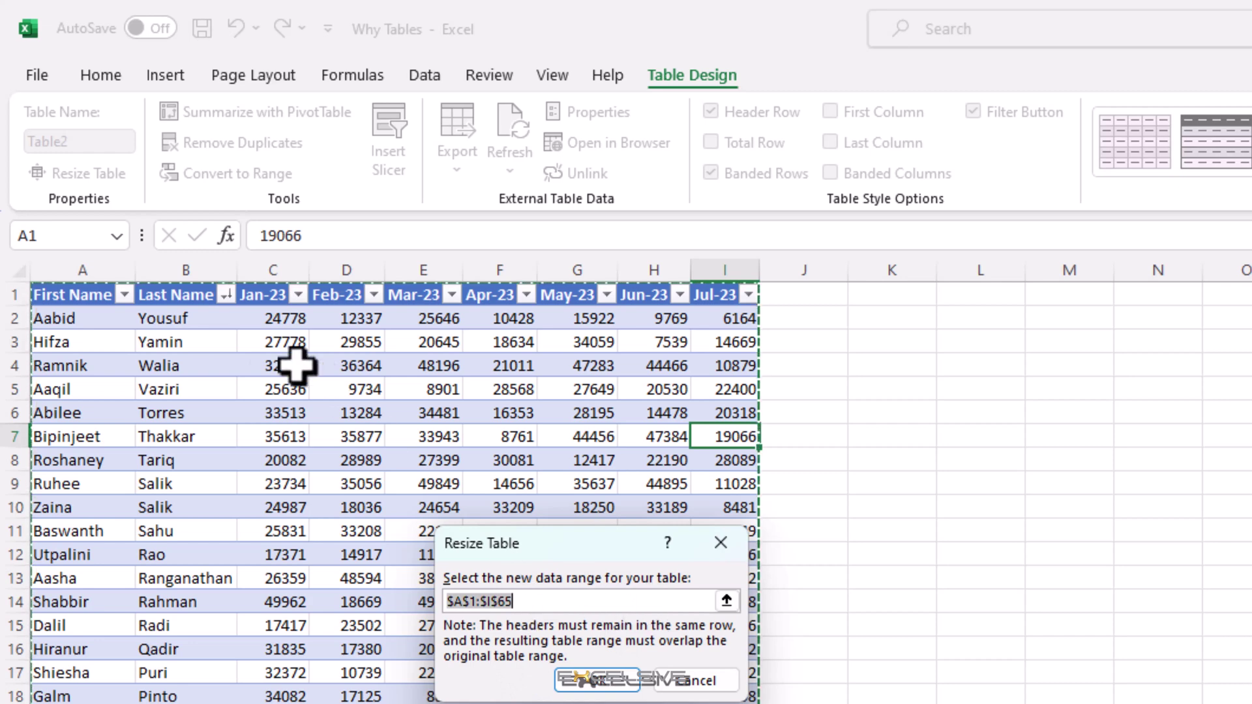
left_click_drag(62, 296, 724, 703)
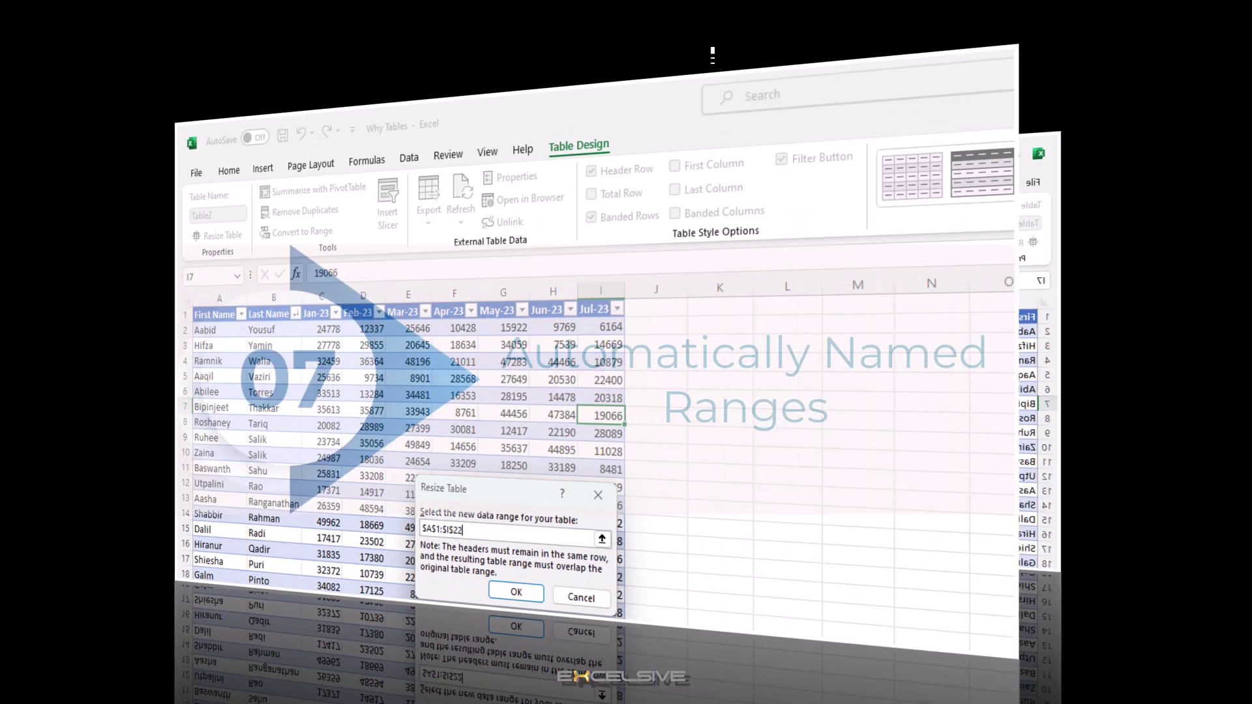
Confirm the resized range, then rename the table from Table2 to Sale.
left_click(596, 680)
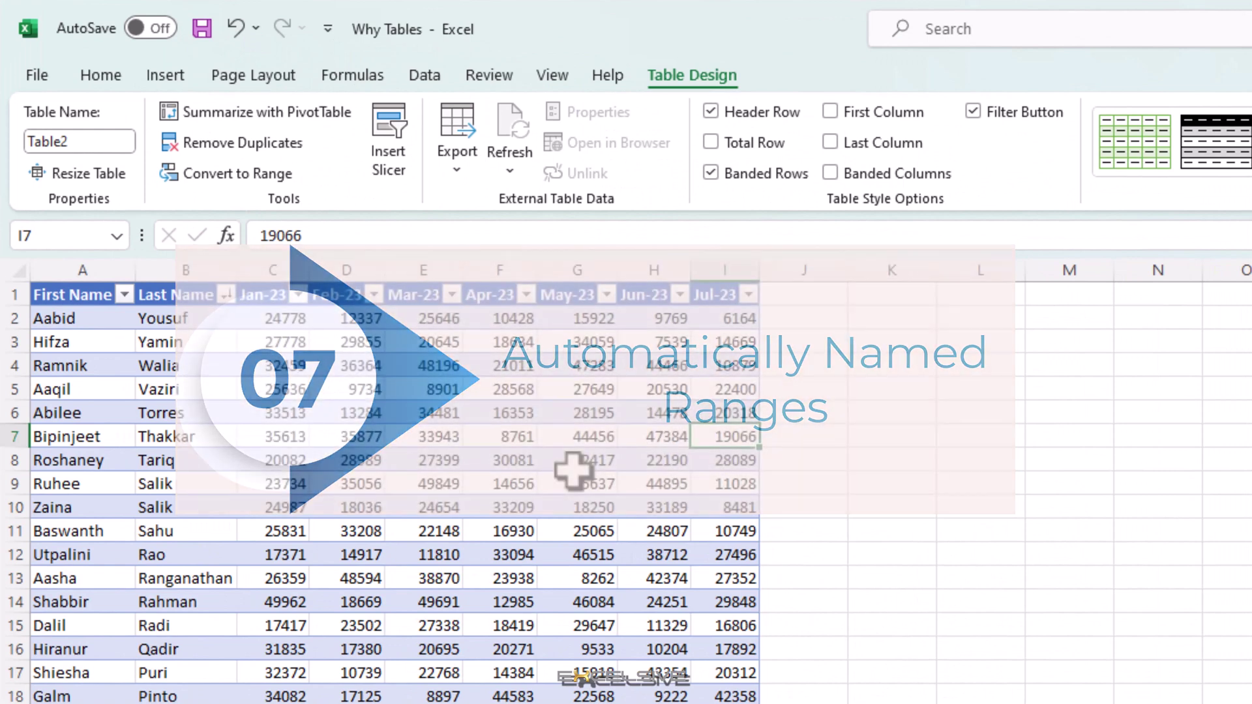
left_click(574, 464)
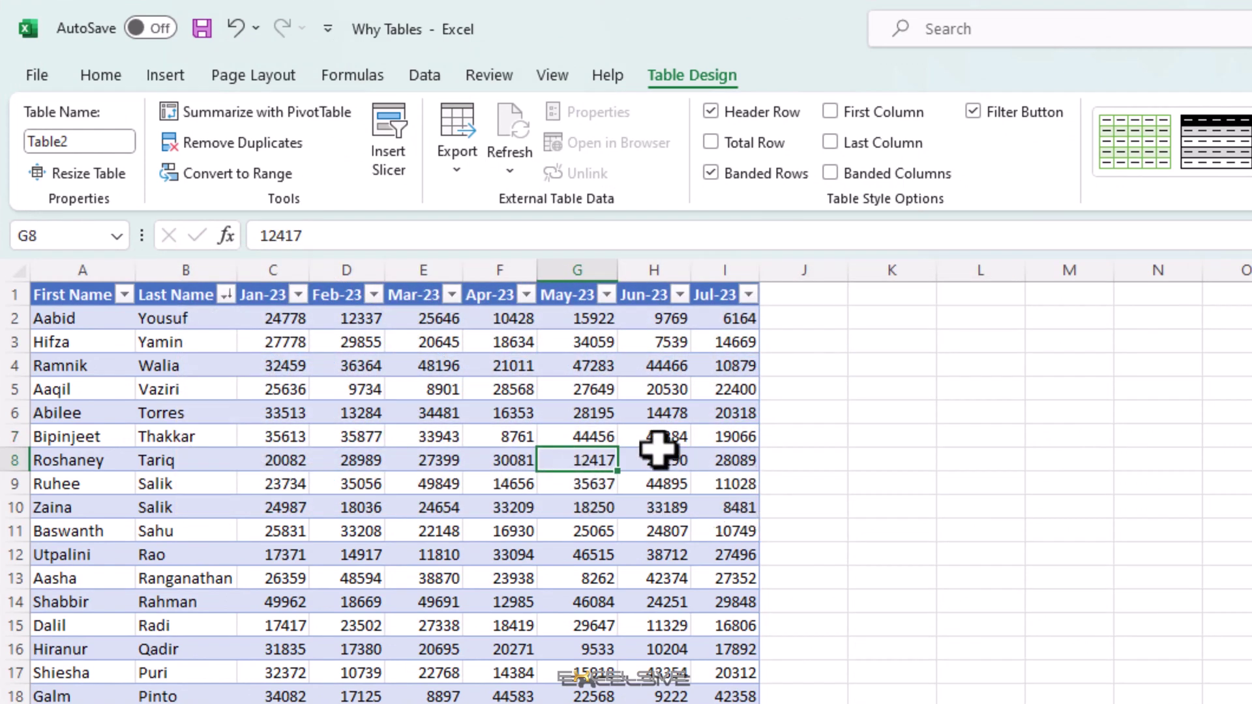
left_click(600, 438)
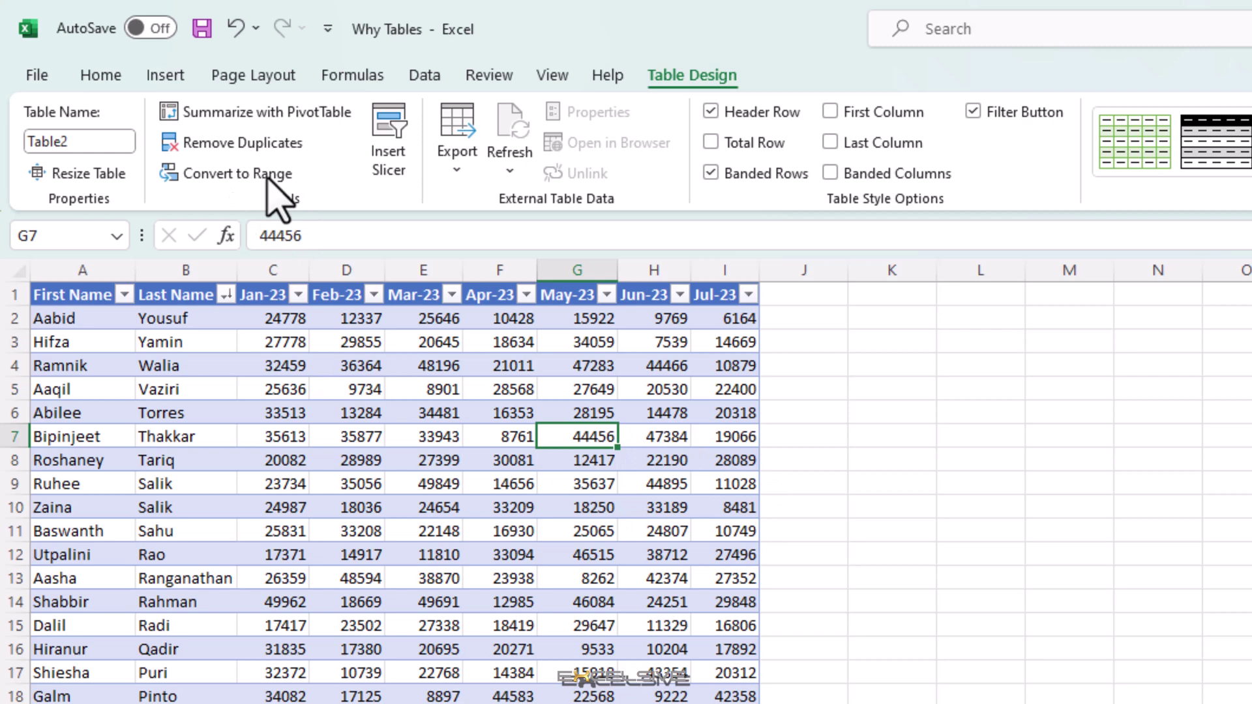
left_click(77, 140)
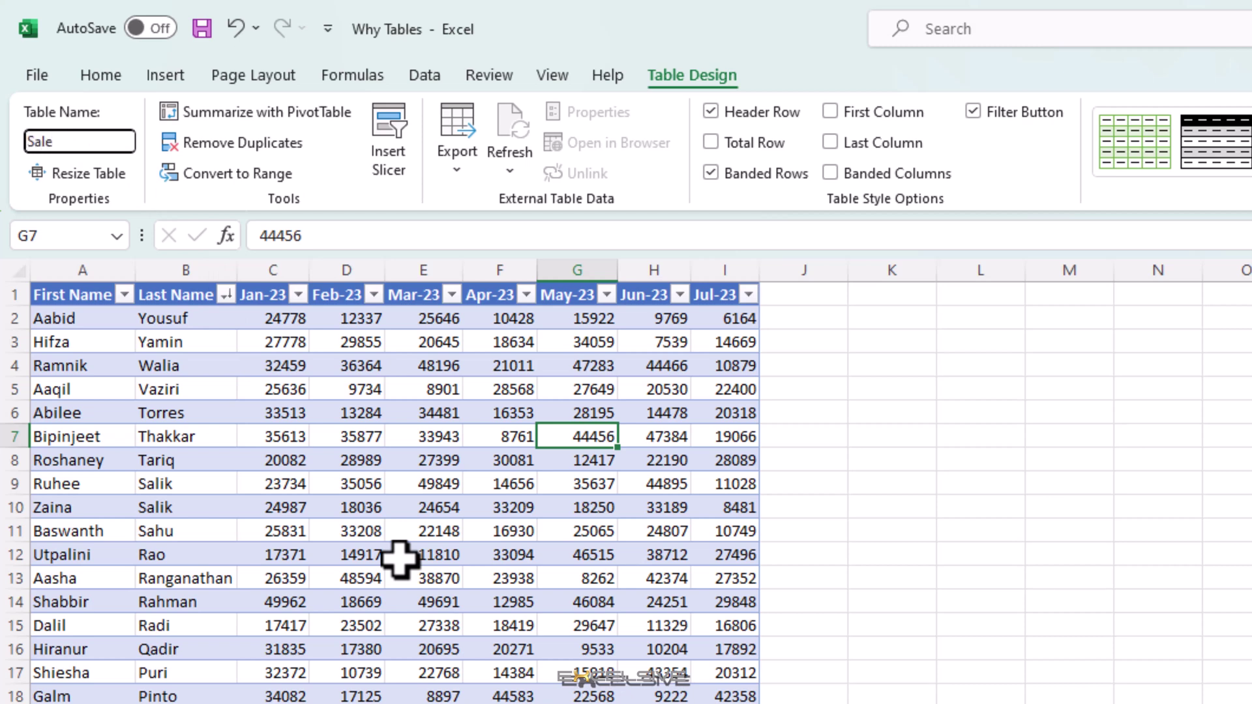
key("Return")
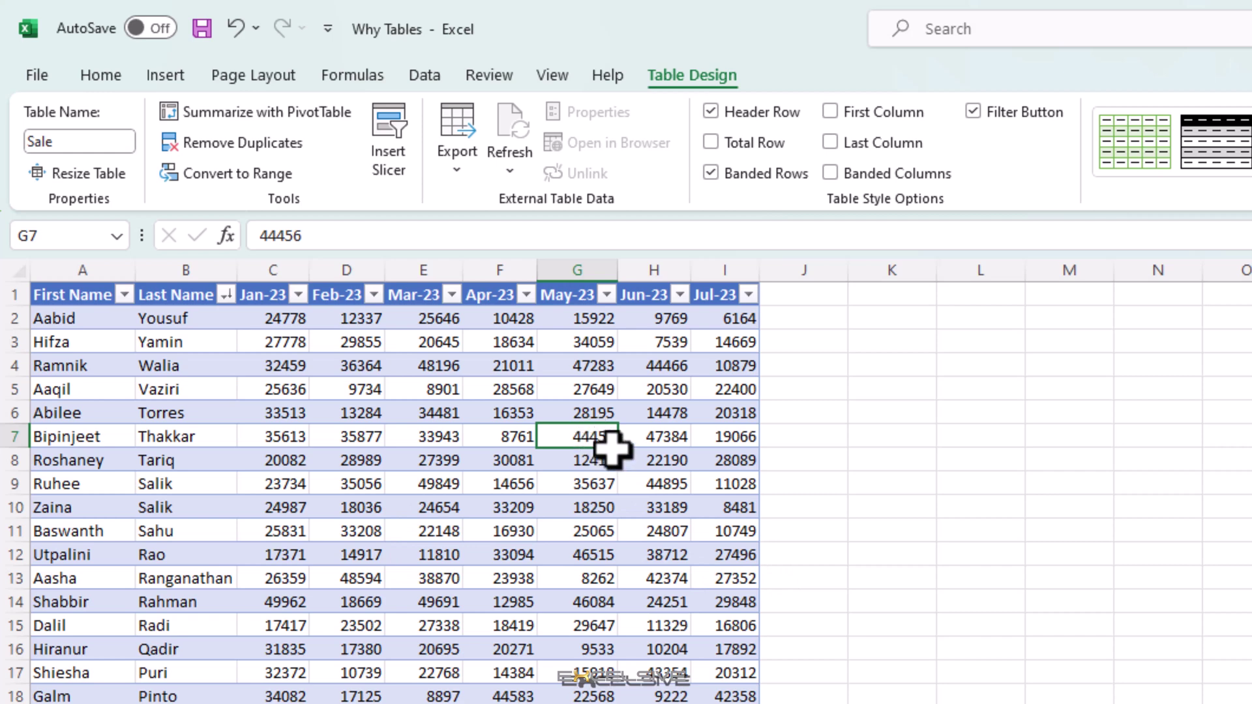
left_click(662, 407)
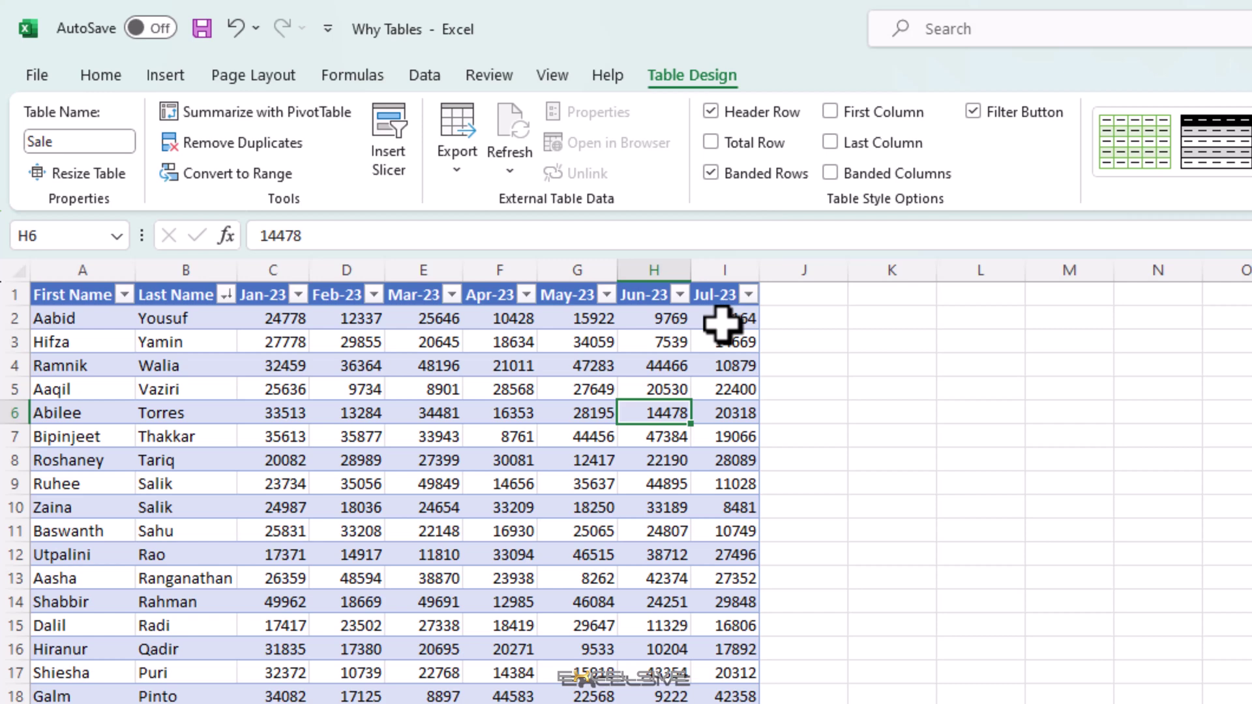
Add a Total header in J1 so the Sale table extends to column J.
left_click(790, 295)
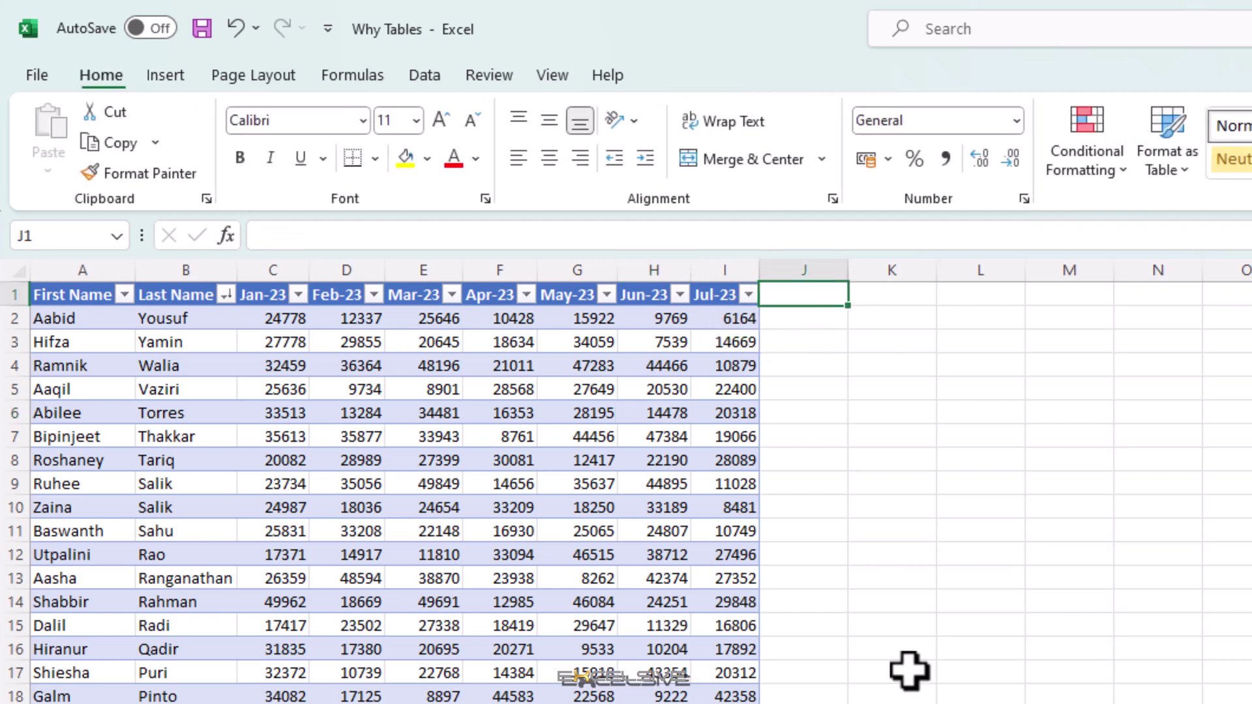
type("Total")
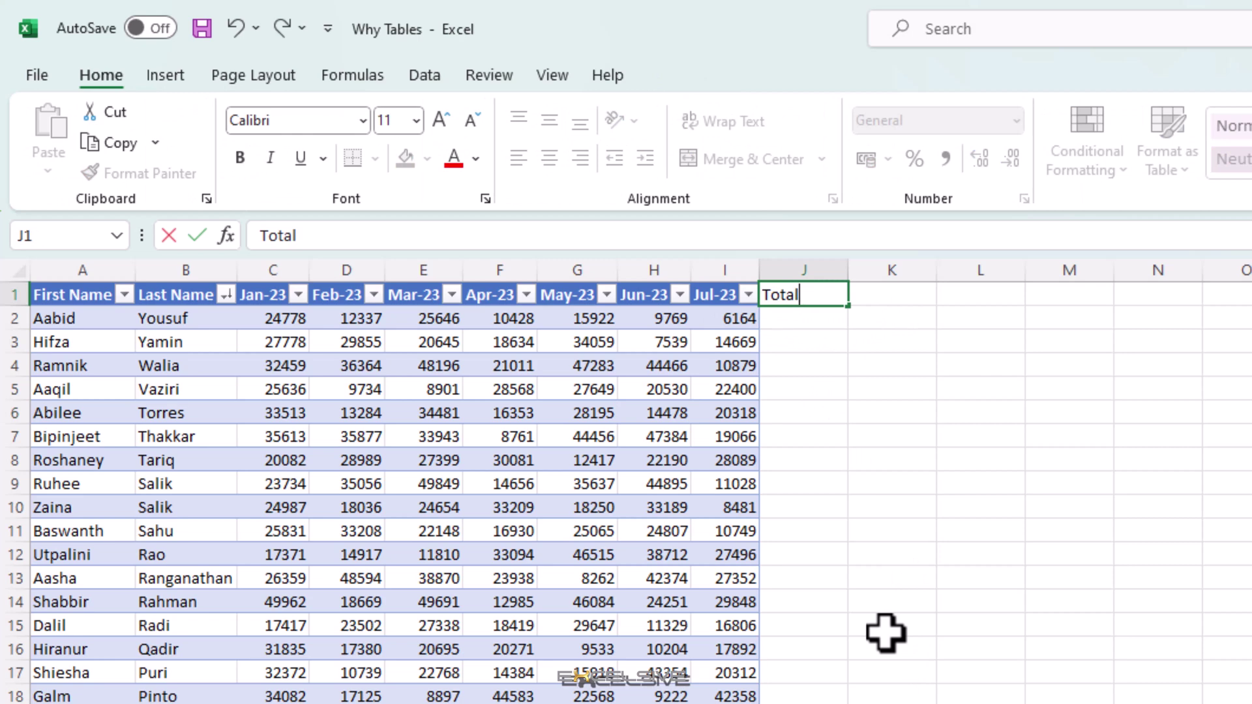
key("Return")
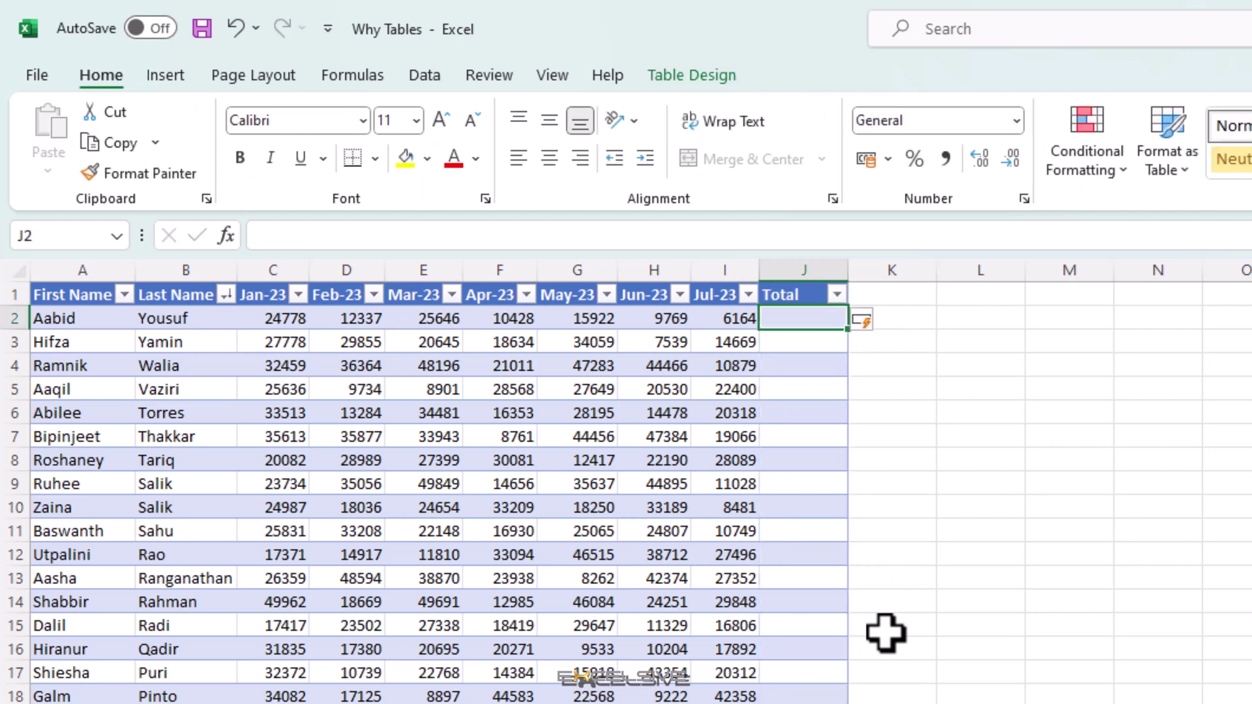
Start a SUM of the row's Jan-23 to Jul-23 values, cancel it, and move to L3.
type("=sum")
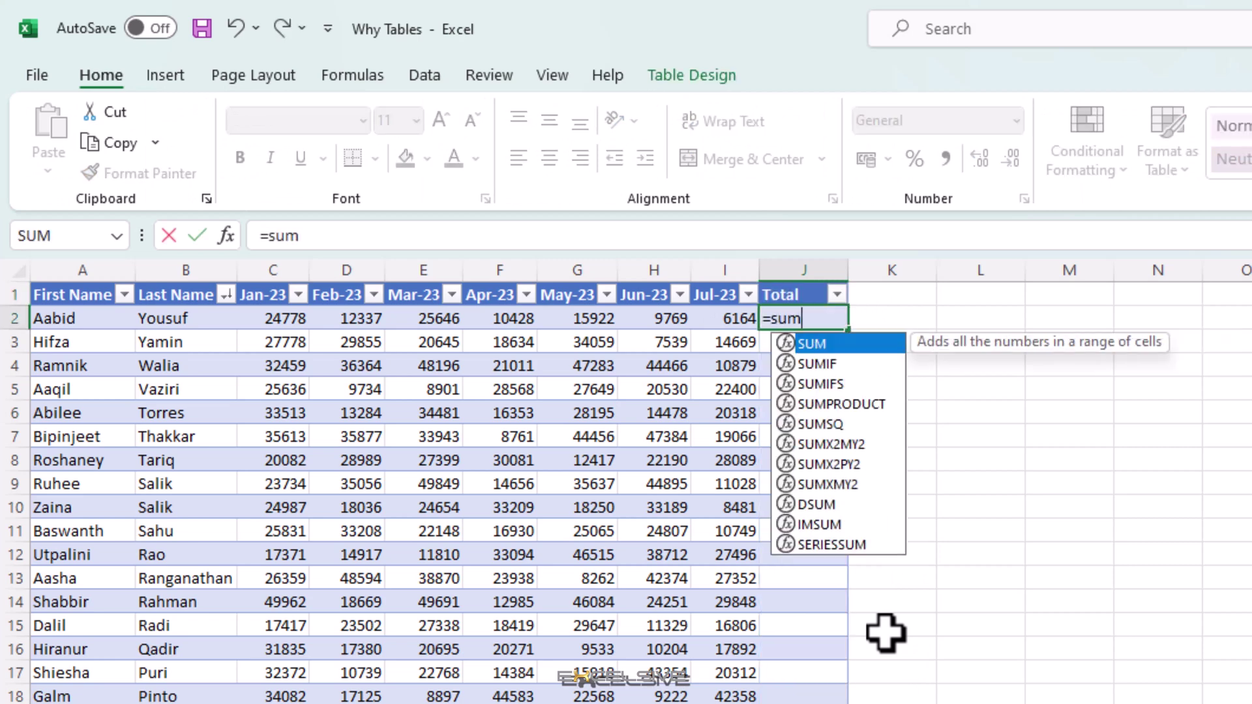
key("Tab")
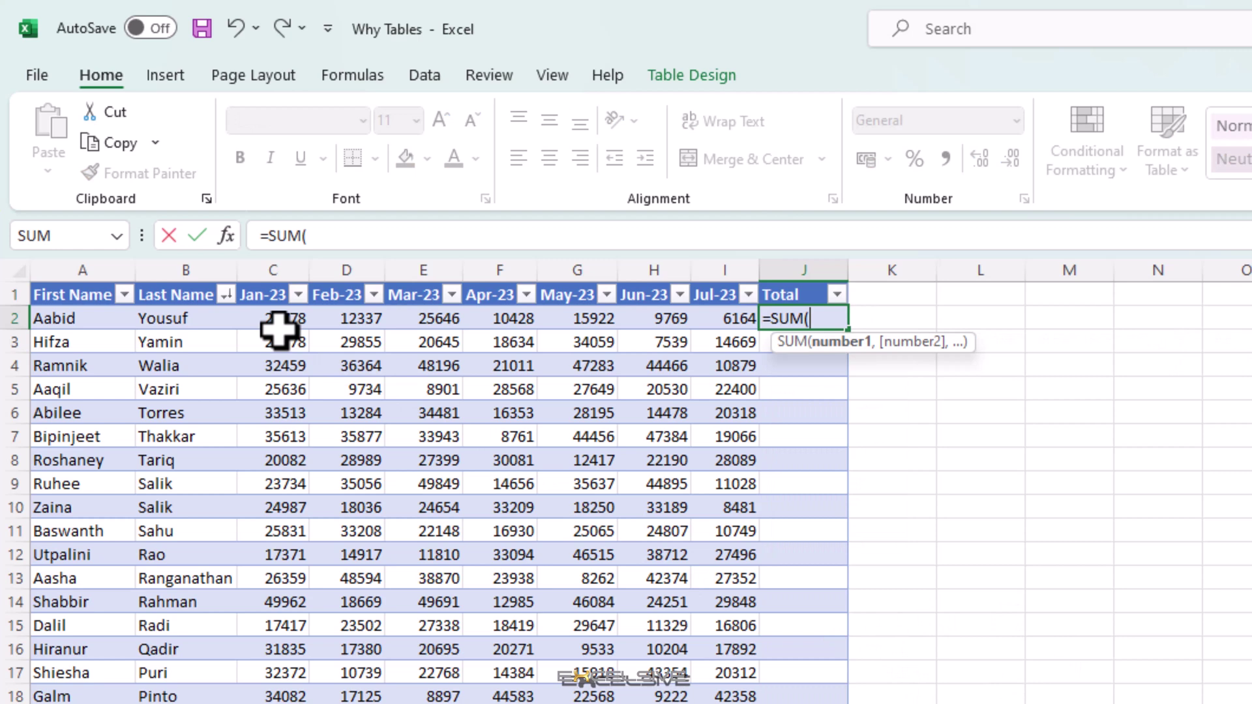
left_click(279, 324)
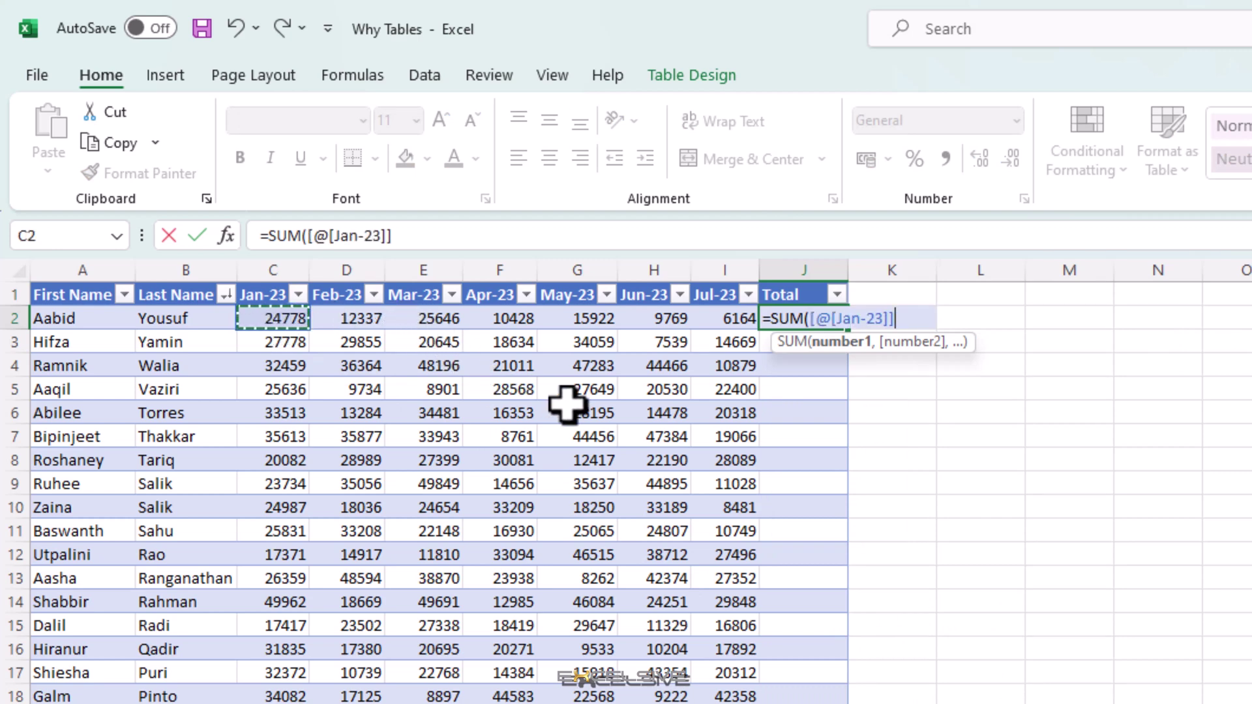
key("shift+Right")
key("shift+Right")
key("shift+Right")
key("shift+Right")
key("shift+Right")
key("shift+Right")
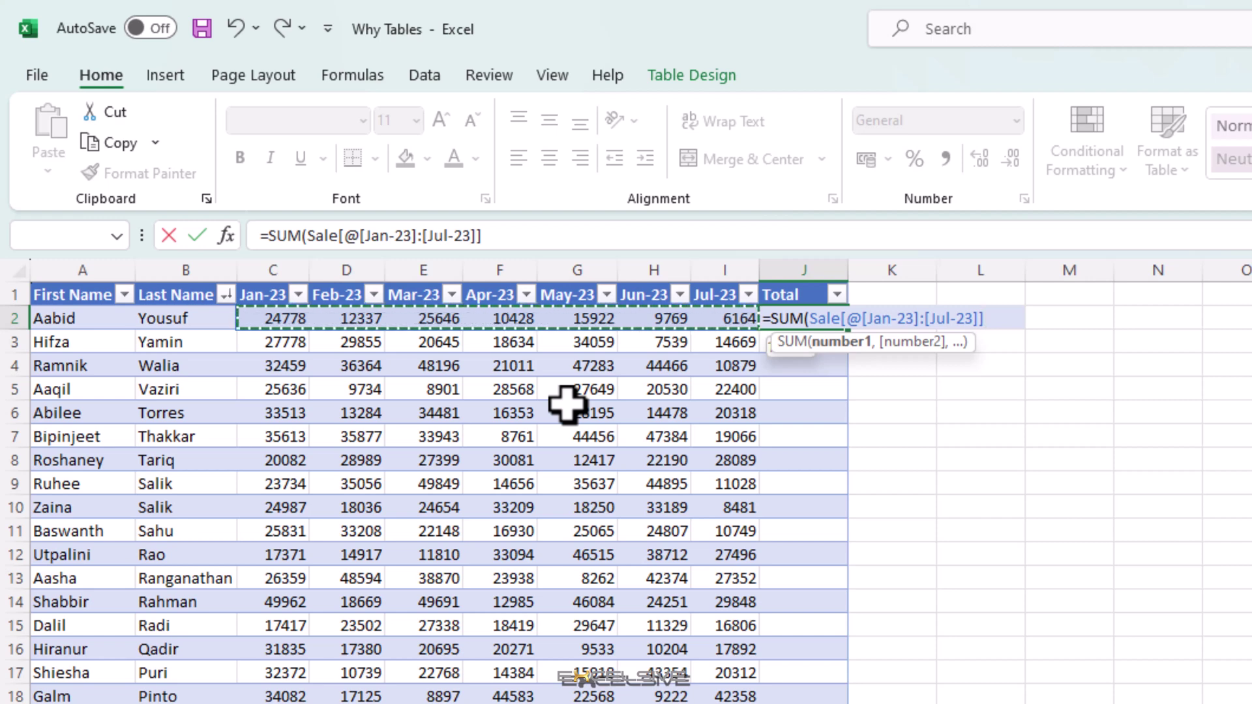
key("Escape")
key("Down")
key("Right")
key("Right")
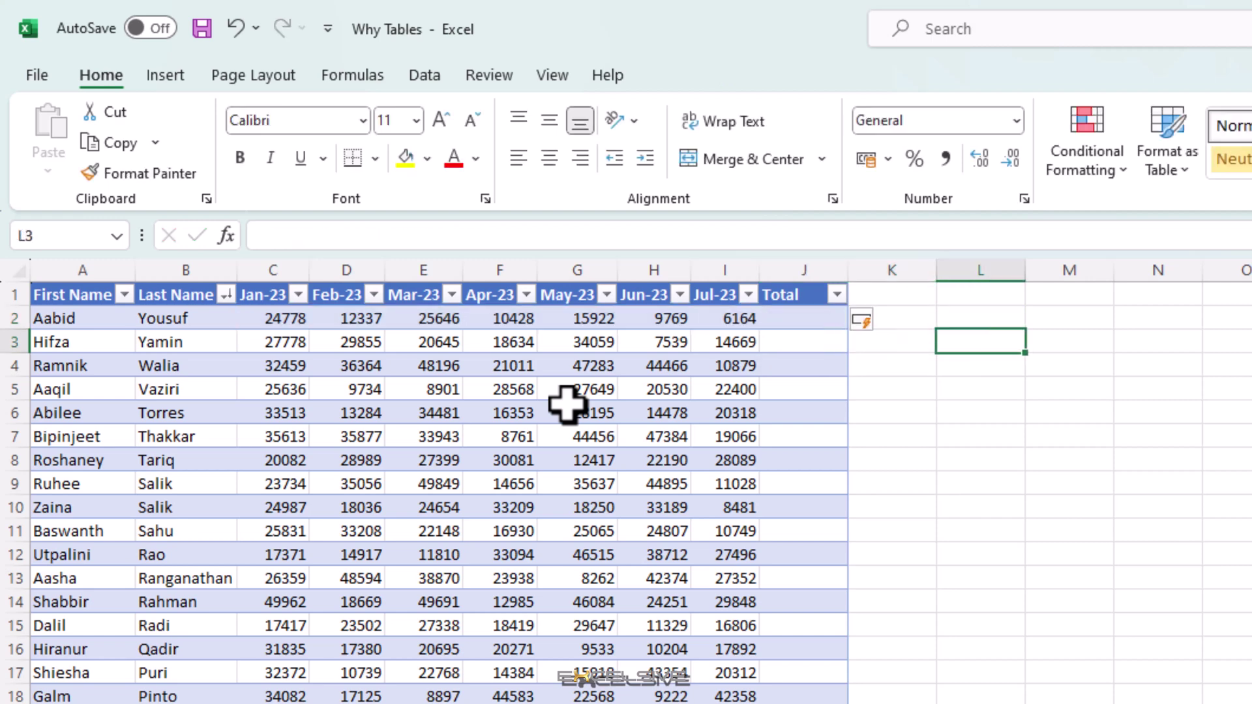
type("=vl")
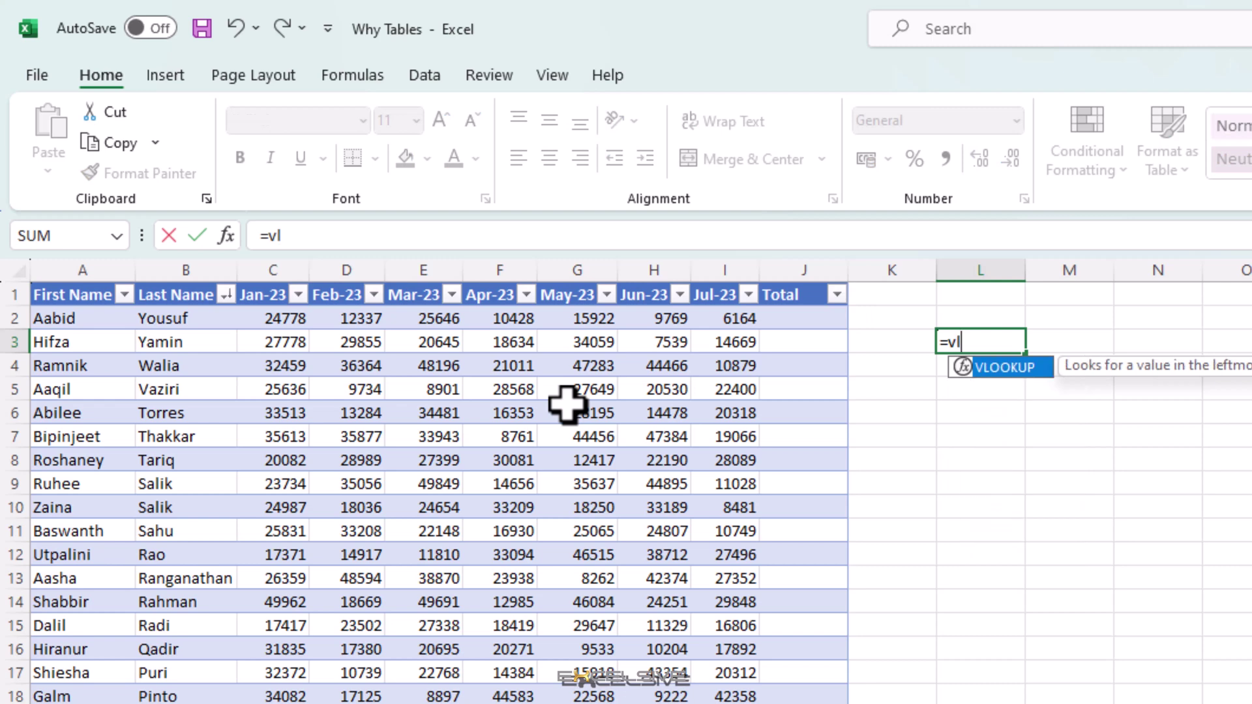
key("Tab")
key("Left")
key("Left")
key("Left")
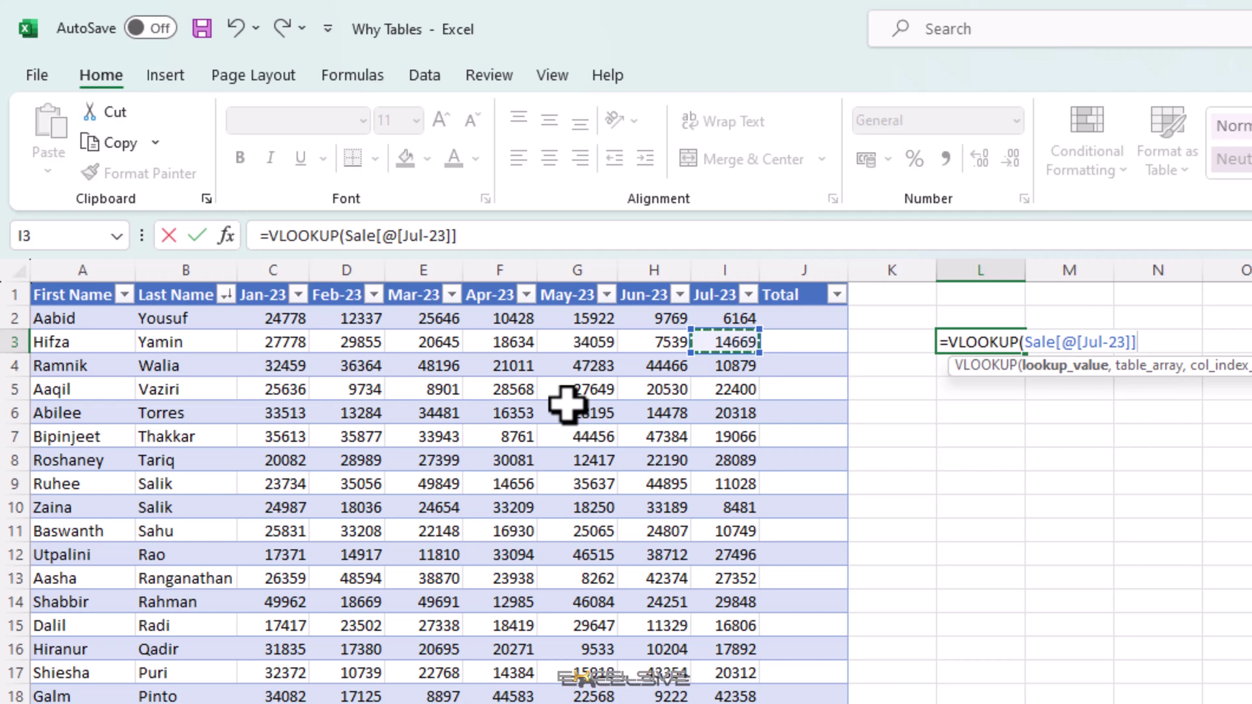
key("Escape")
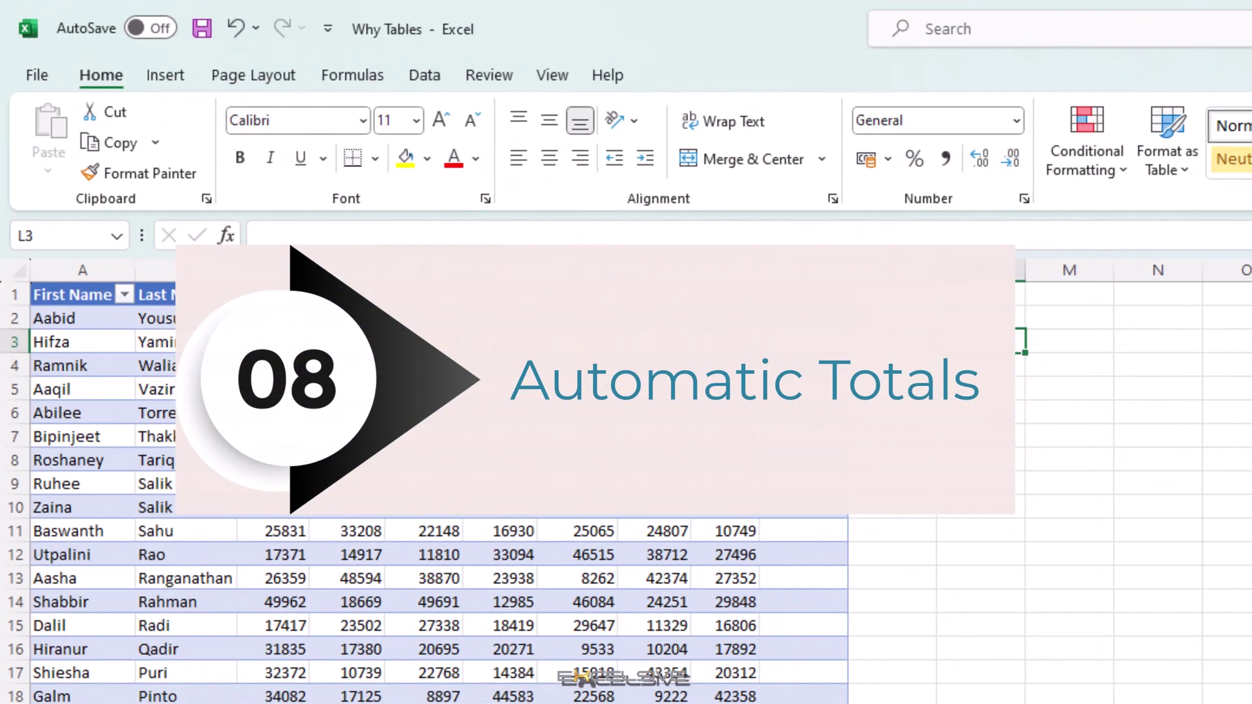
Select a cell in the Sale table and show its Table Design options.
left_click(695, 369)
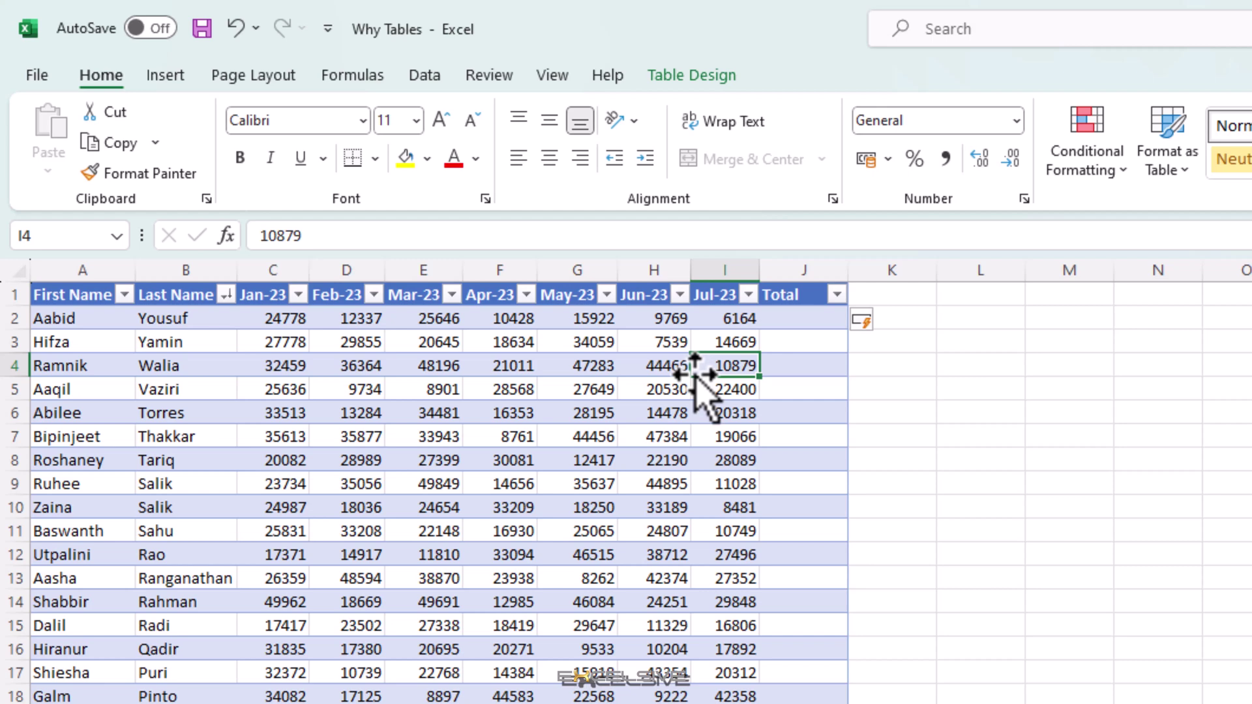
left_click(714, 80)
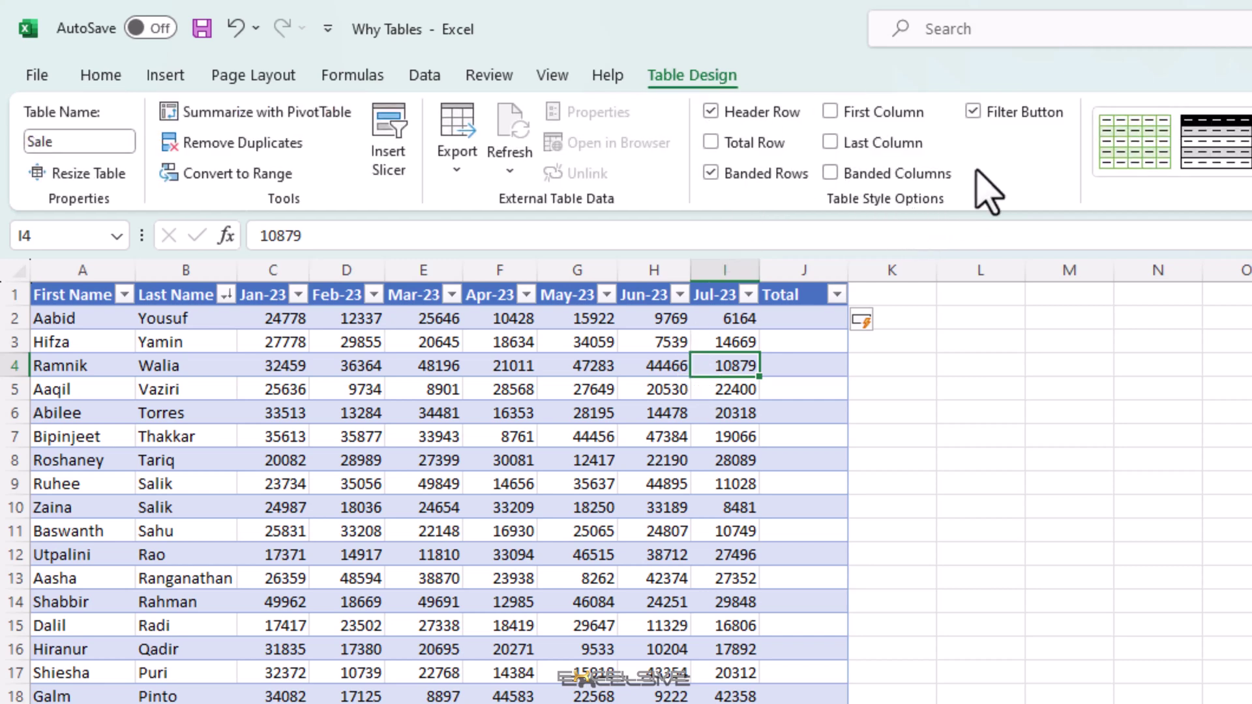
Turn on the Sale table's Total row and set the Jul-23 total to Sum.
left_click(744, 142)
key("ctrl+End")
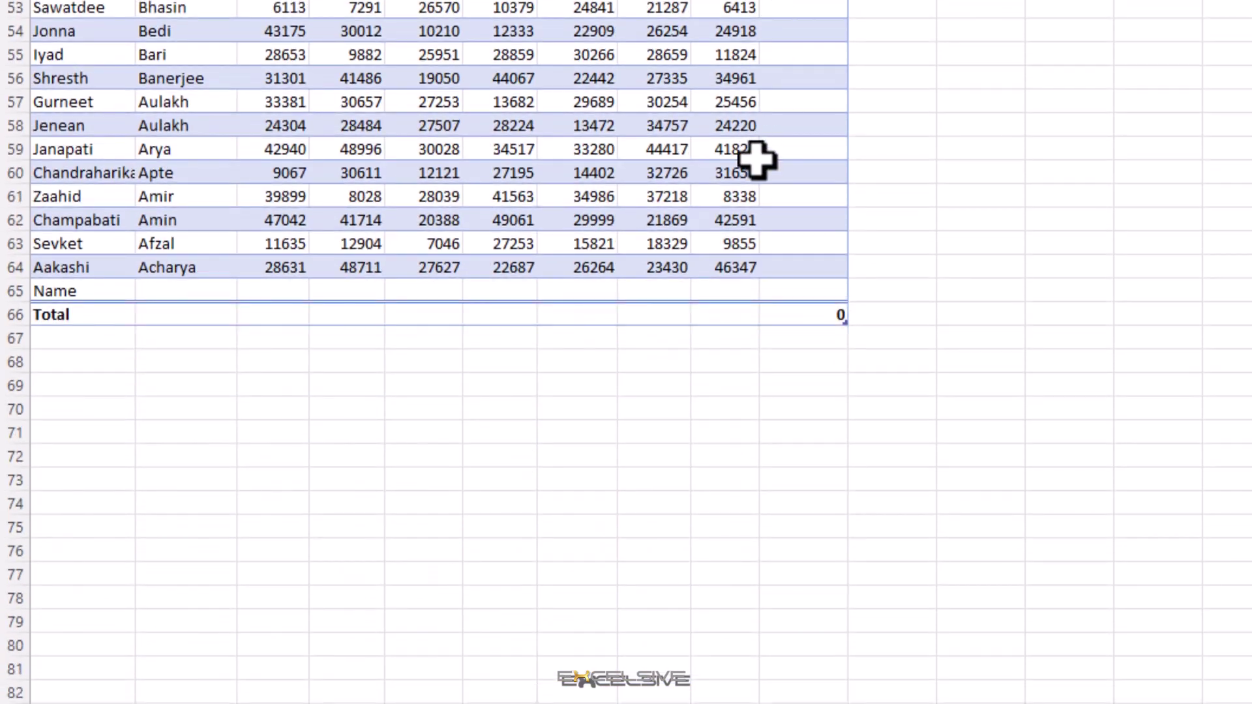
left_click(668, 314)
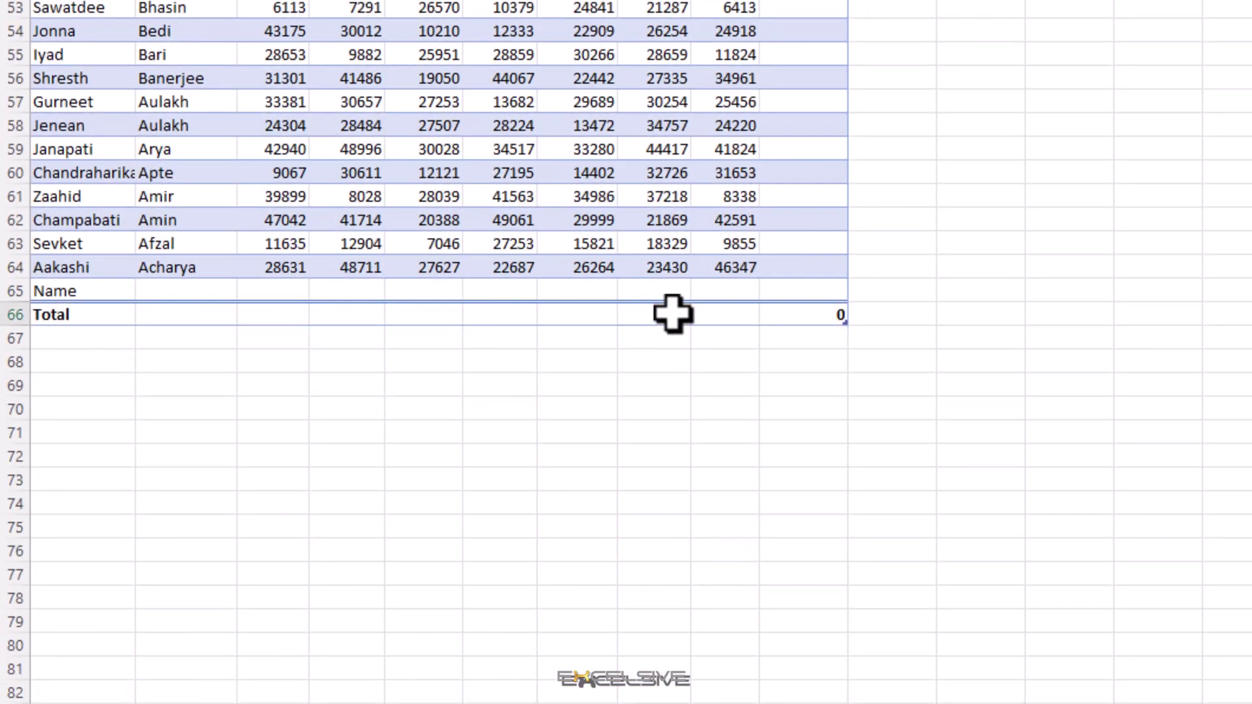
left_click(718, 314)
left_click(770, 315)
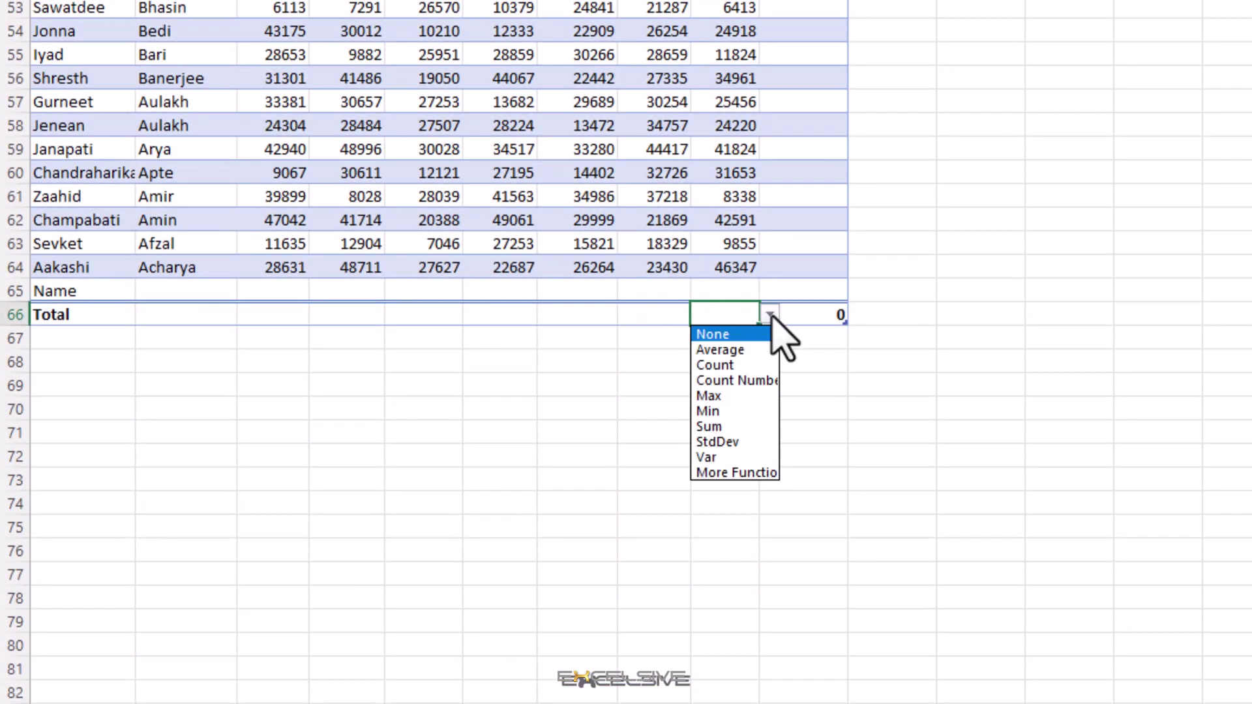
left_click(755, 426)
Set the Jun-23 total to Average and the May-23 total to Max.
left_click(676, 316)
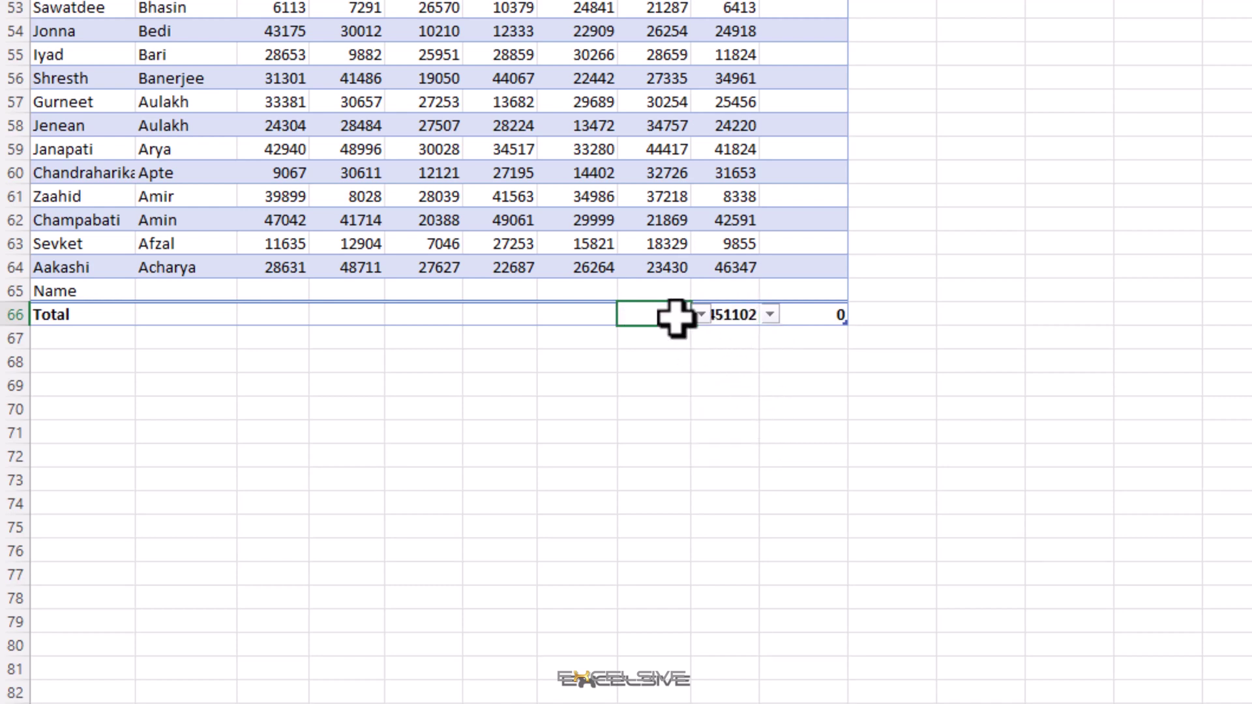
left_click(701, 315)
left_click(679, 350)
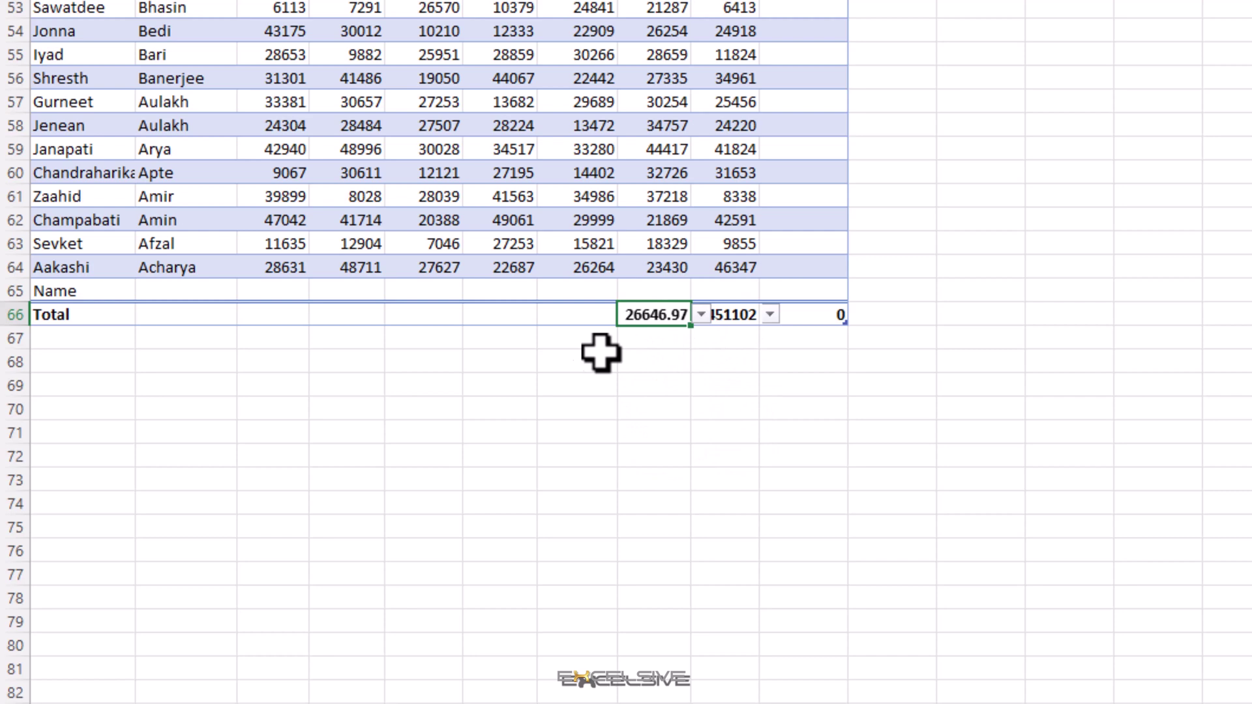
left_click(526, 315)
left_click(548, 314)
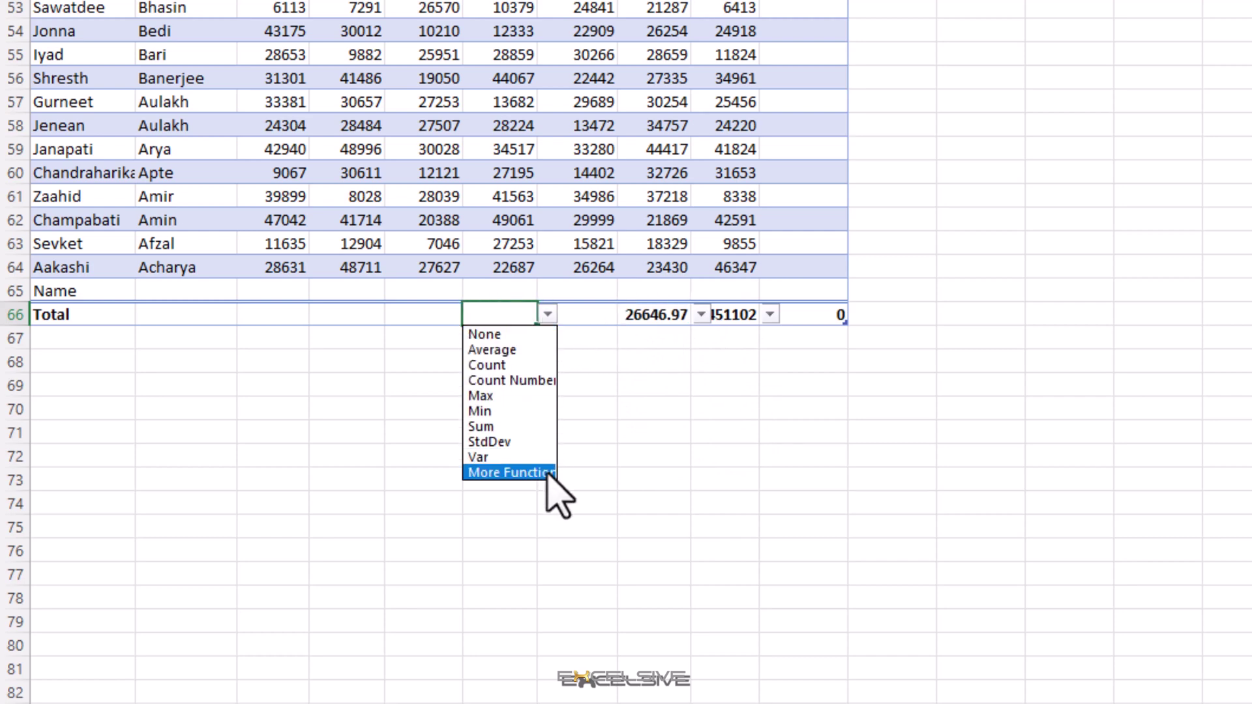
left_click(541, 396)
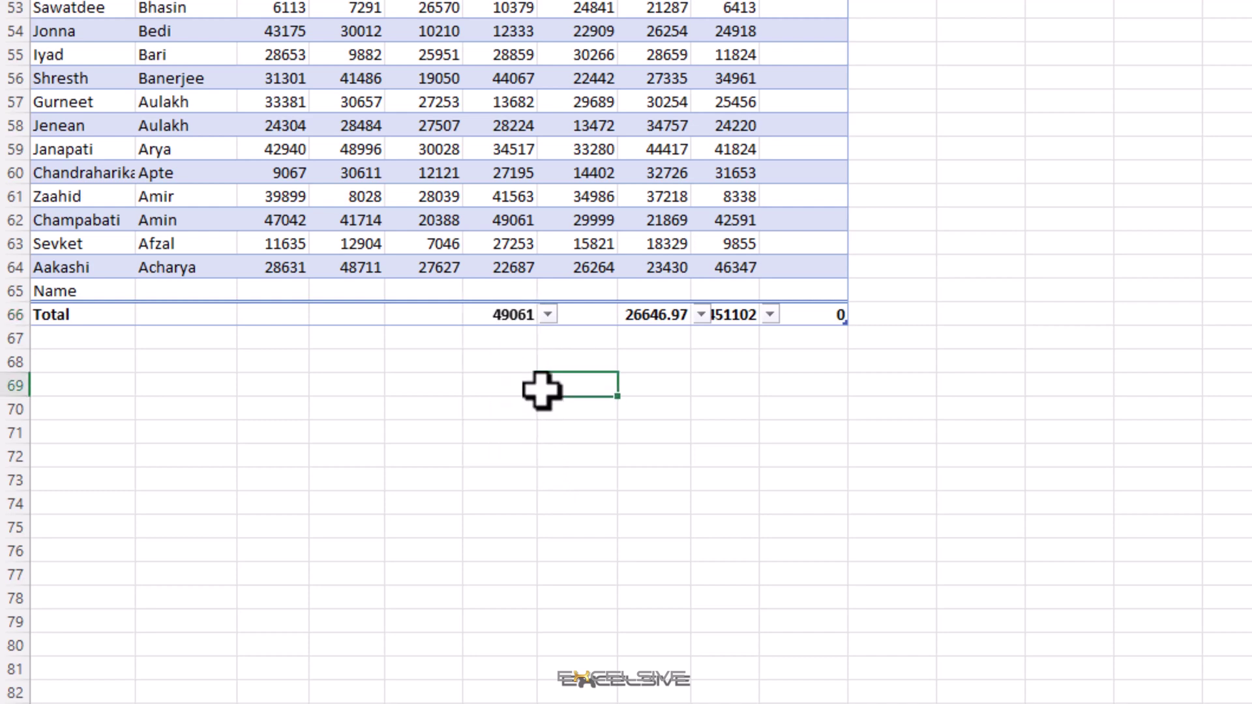
left_click(461, 286)
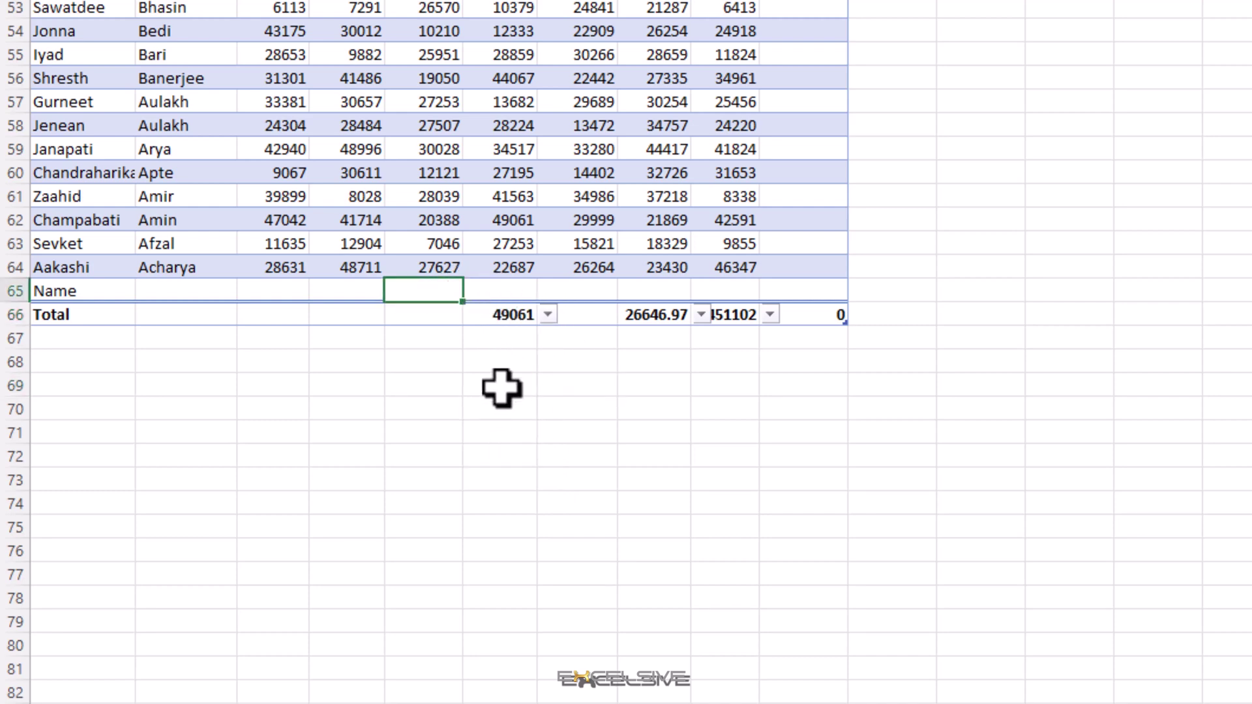
Add new row 66 and enter 5 under Jul-23, bringing the Jul-23 total to 1451107.
key("Right")
key("Right")
key("Right")
key("Right")
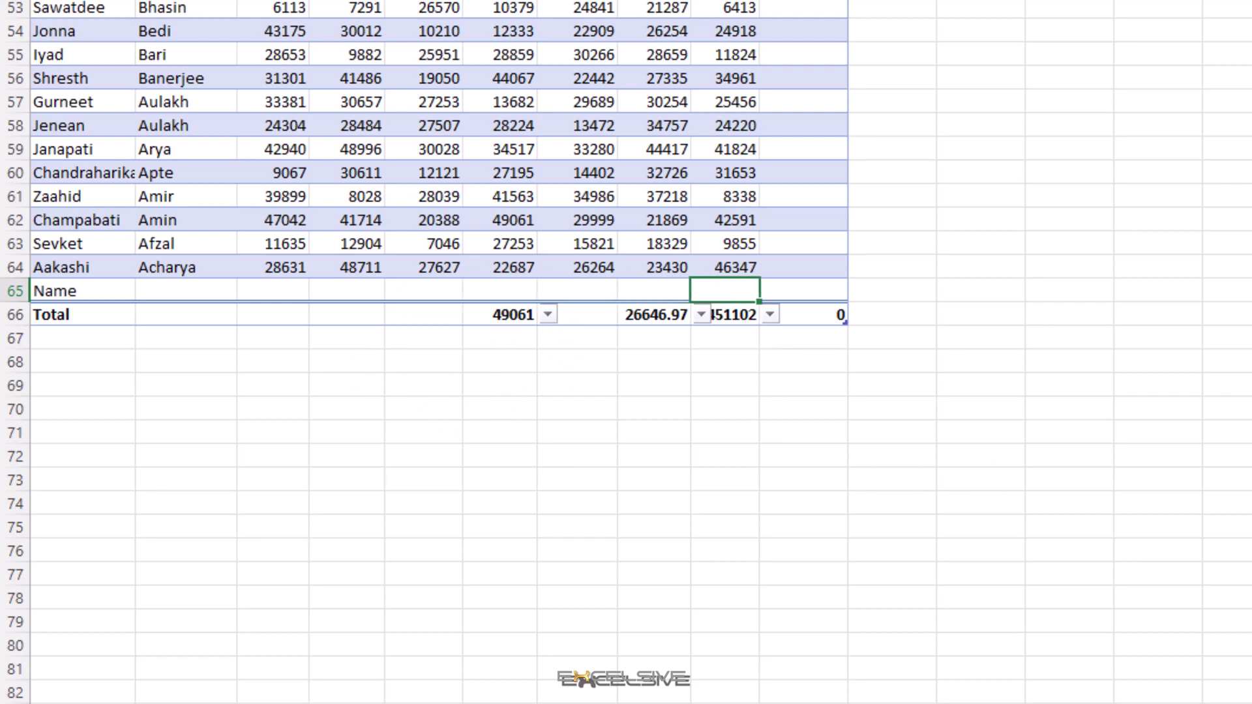
key("Right")
key("Tab")
key("Tab")
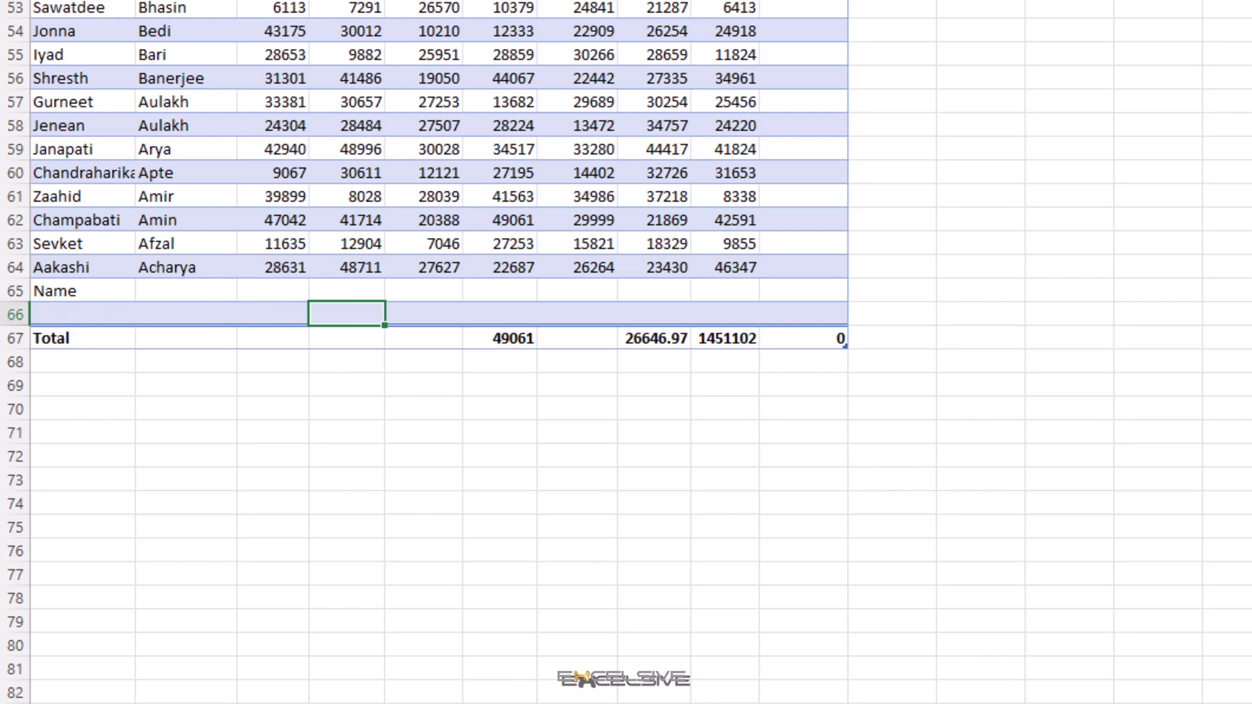
key("Right")
key("Right")
key("Right")
key("Right")
key("Right")
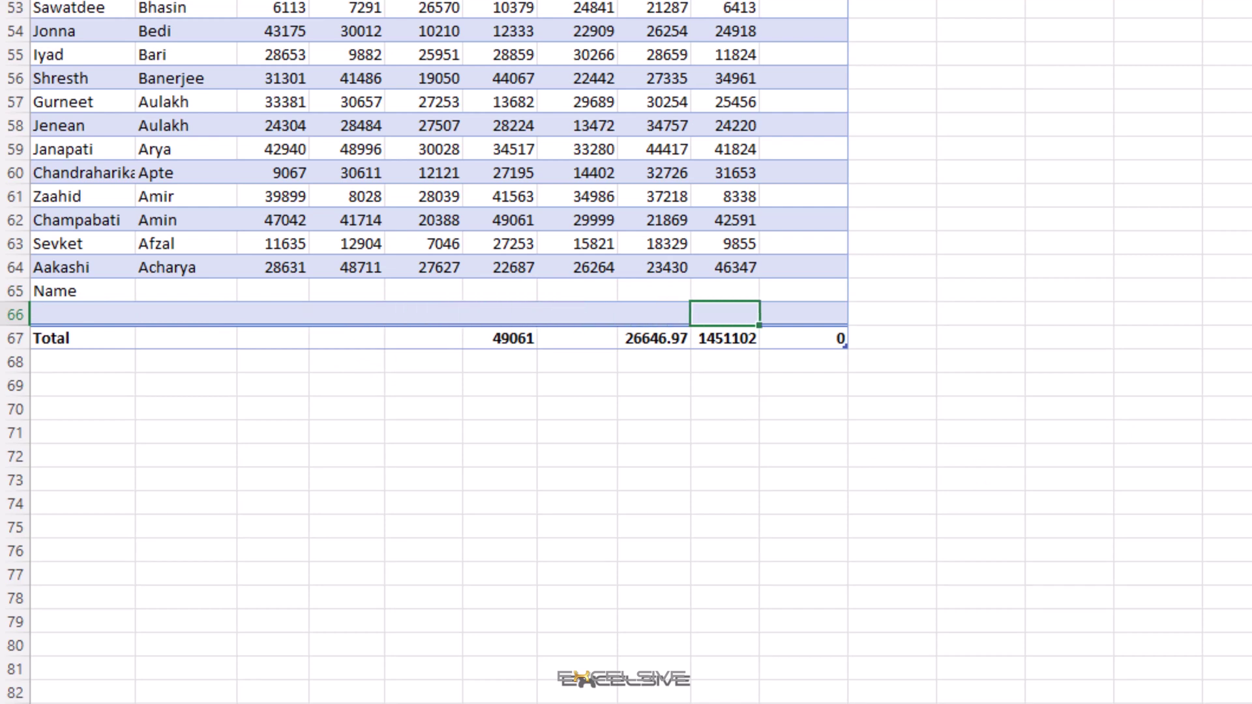
type("5")
left_click(423, 338)
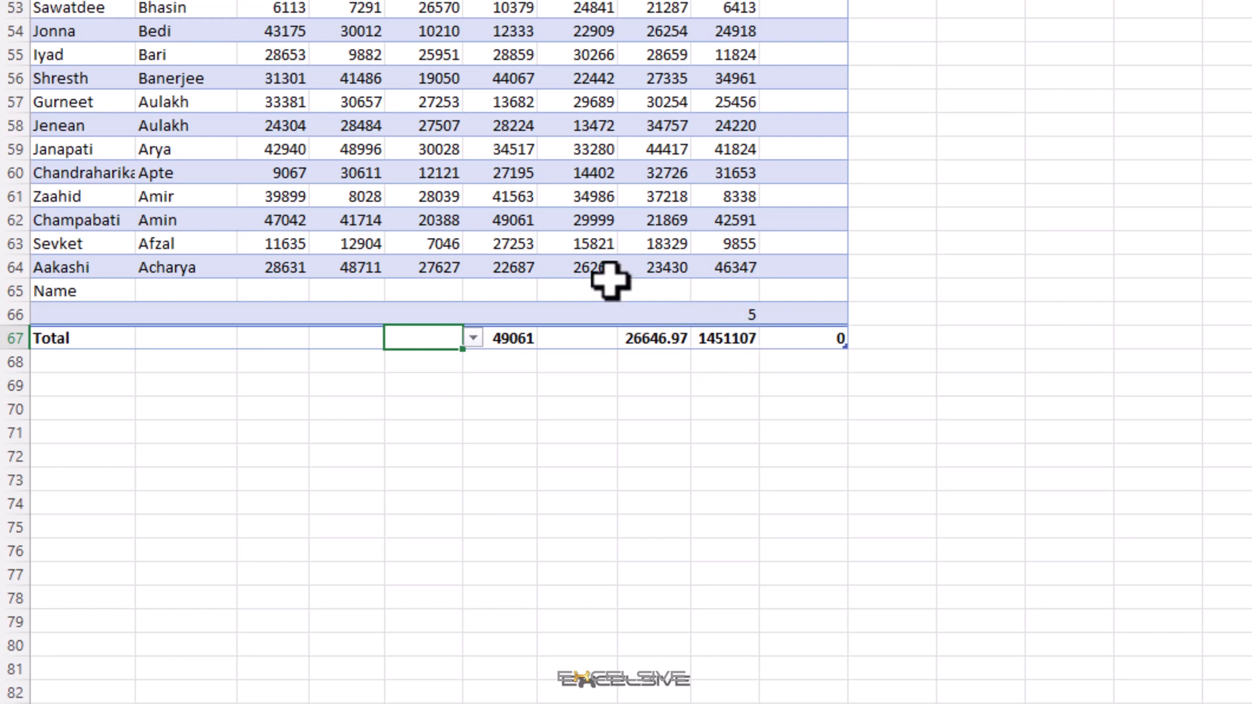
Check the new 5 and the Jul-23 total formula, then glance at the Jul-23 filter.
left_click(754, 312)
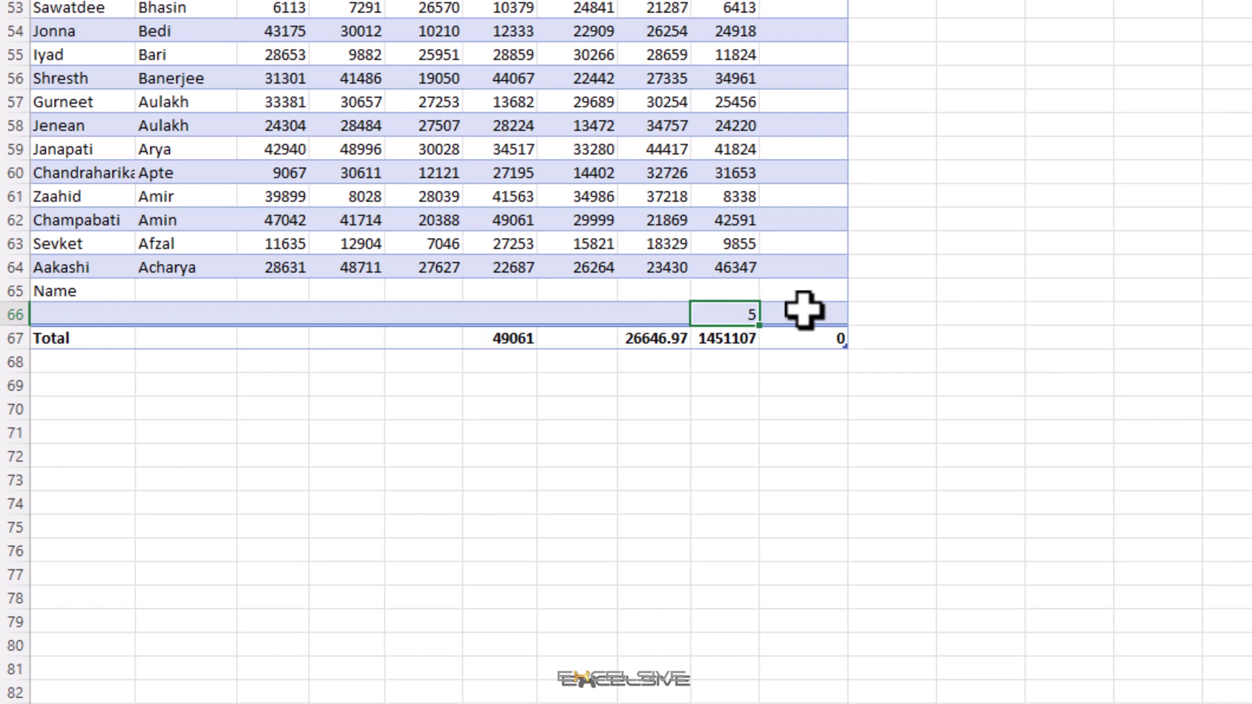
left_click(739, 338)
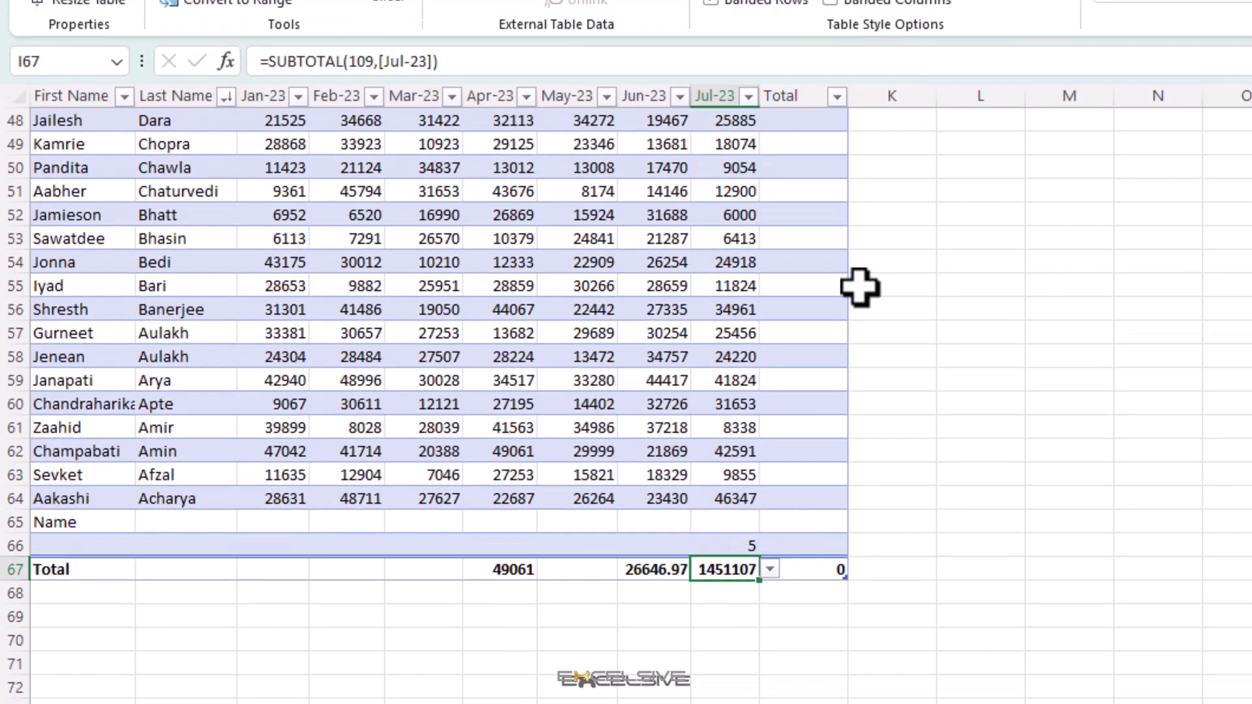
left_click(748, 96)
left_click(848, 152)
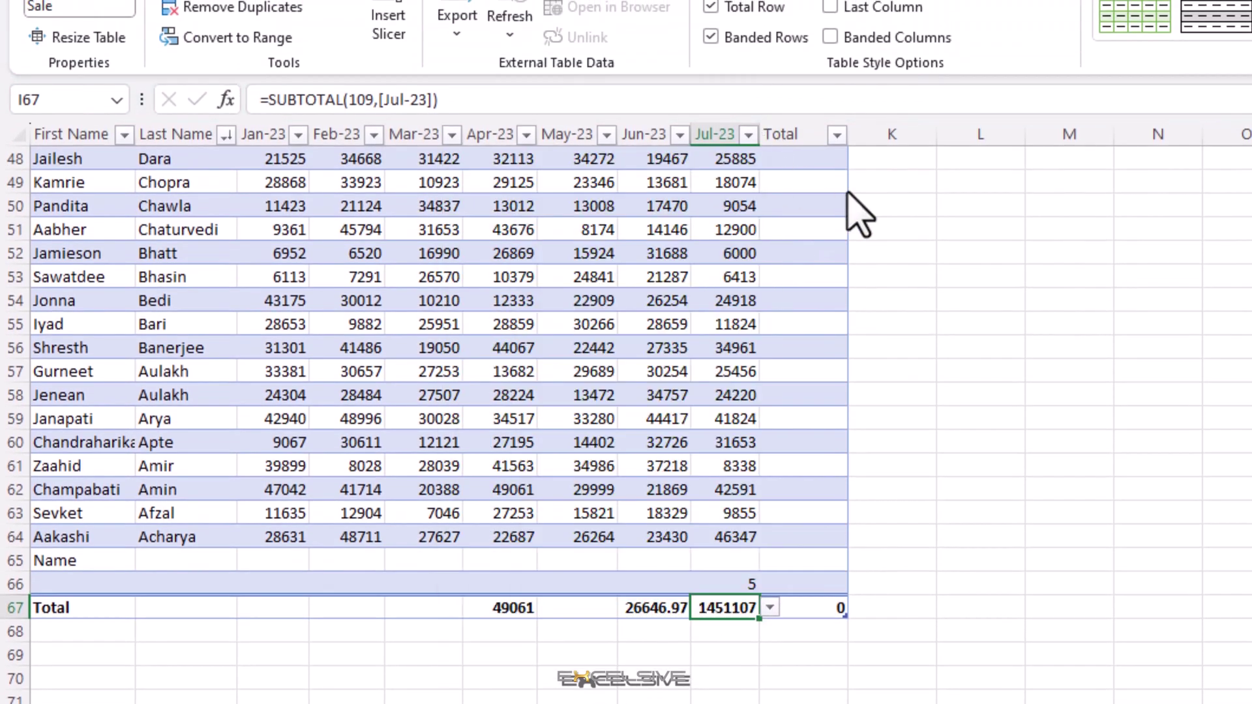
Filter First Name to show only Aabher, giving totals 43676, 14146 and 12900.
left_click(124, 134)
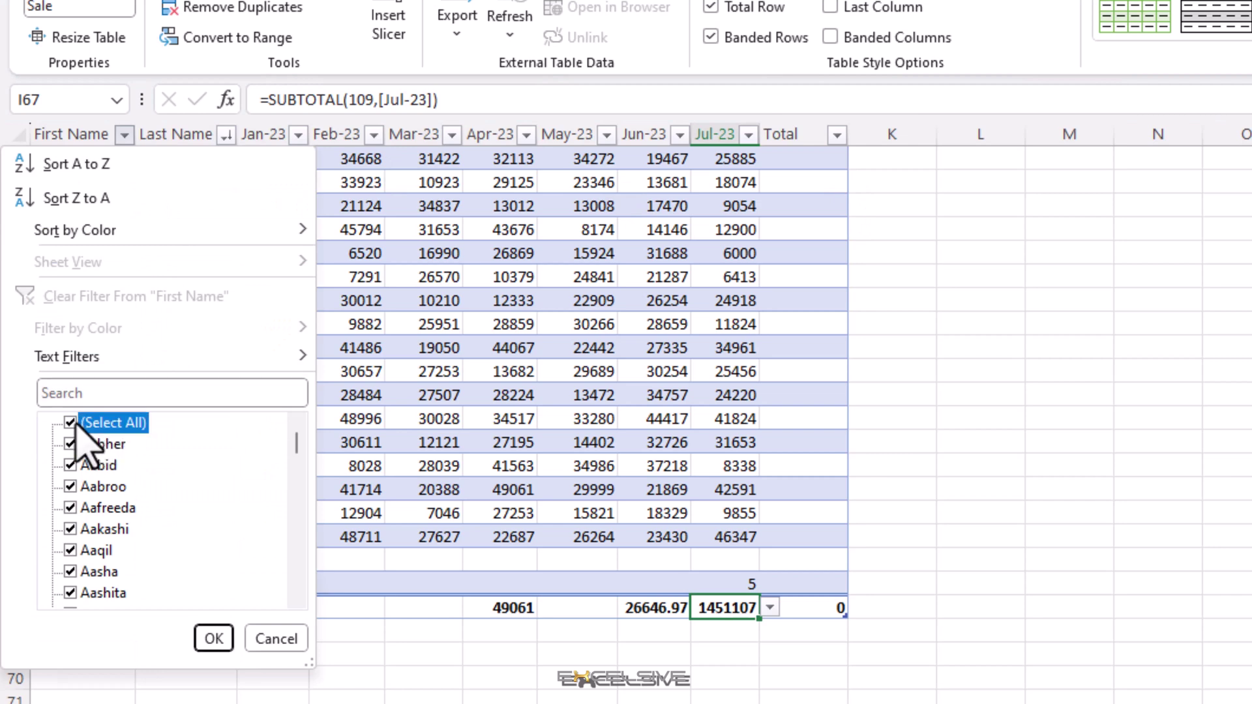
left_click(70, 422)
left_click(70, 444)
left_click(213, 639)
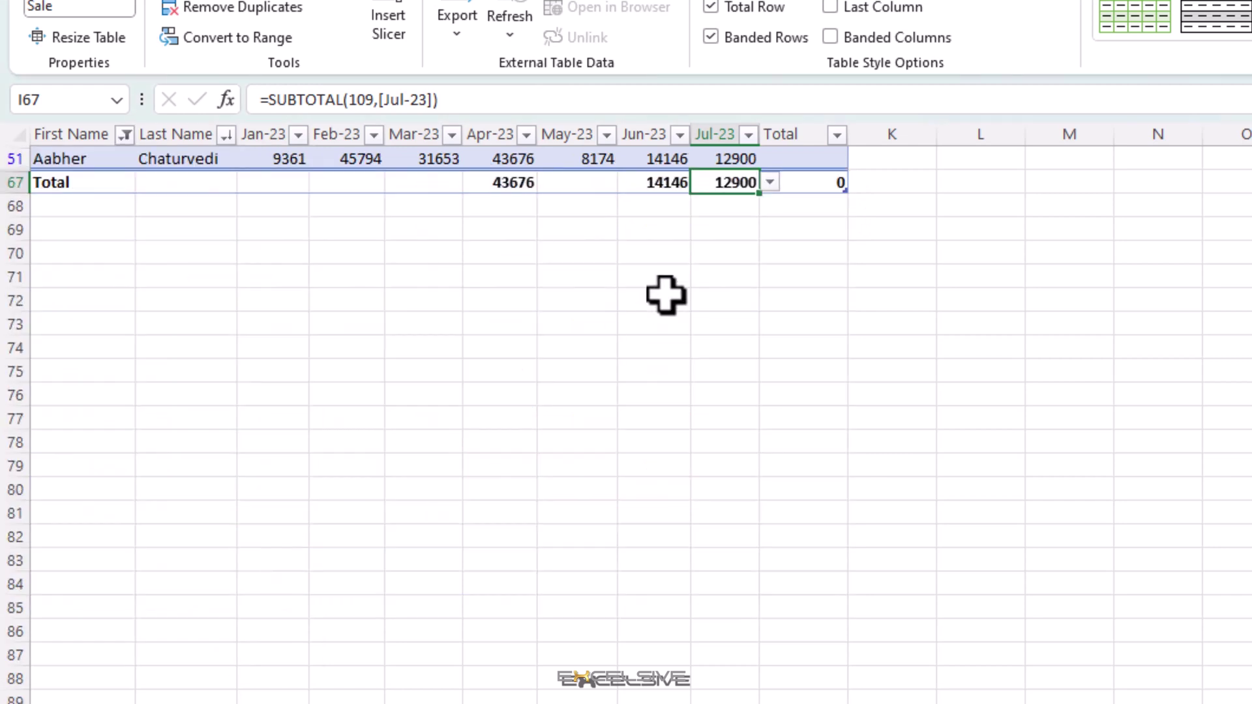
scroll(666, 296, "up", 1)
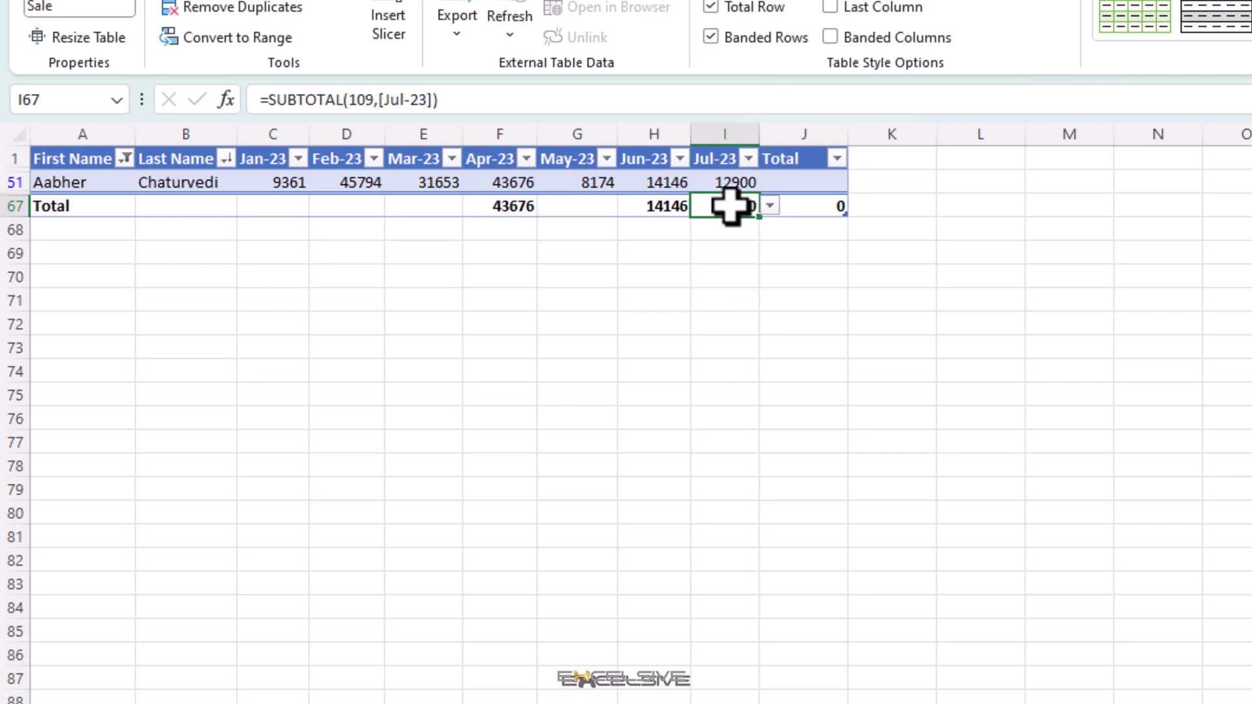
Reopen the First Name filter list from the header cell A1.
key("ctrl+Up")
key("ctrl+Up")
key("ctrl+Left")
key("alt+Down")
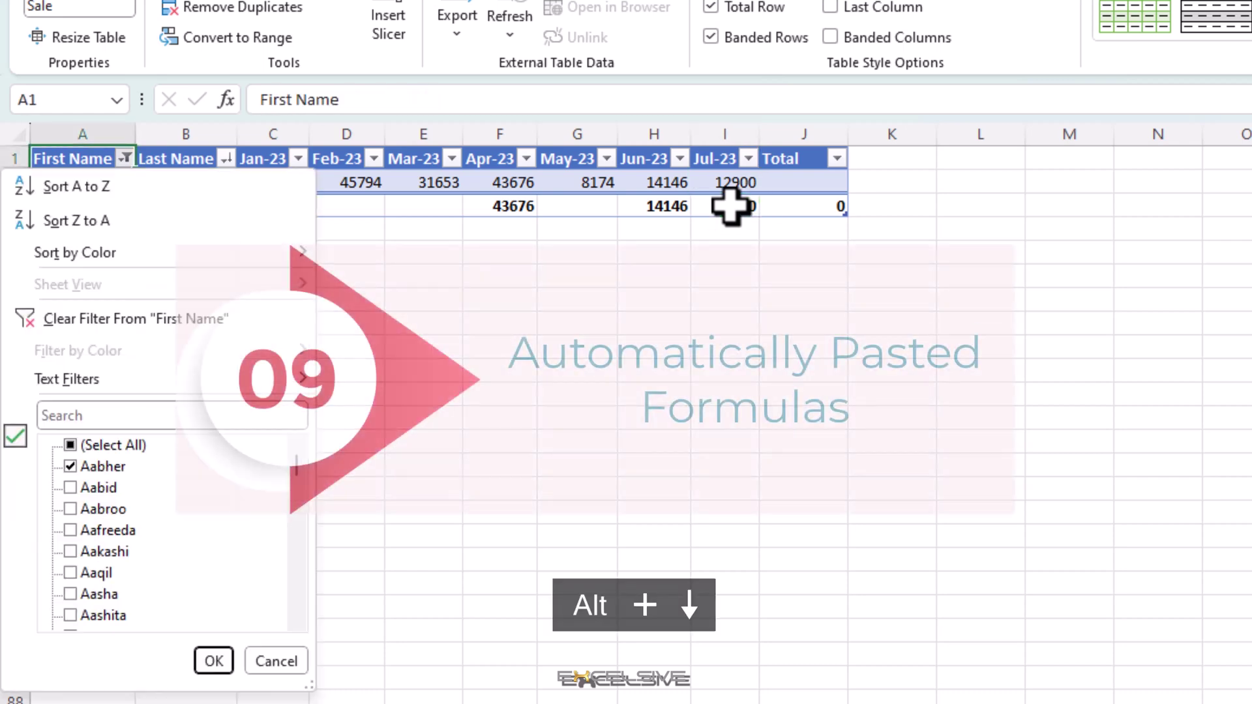
key("Down")
key("Down")
key("Down")
Select all names in the First Name filter so every row shows again.
key("Up")
key("Down")
key("Down")
key("Down")
key("Down")
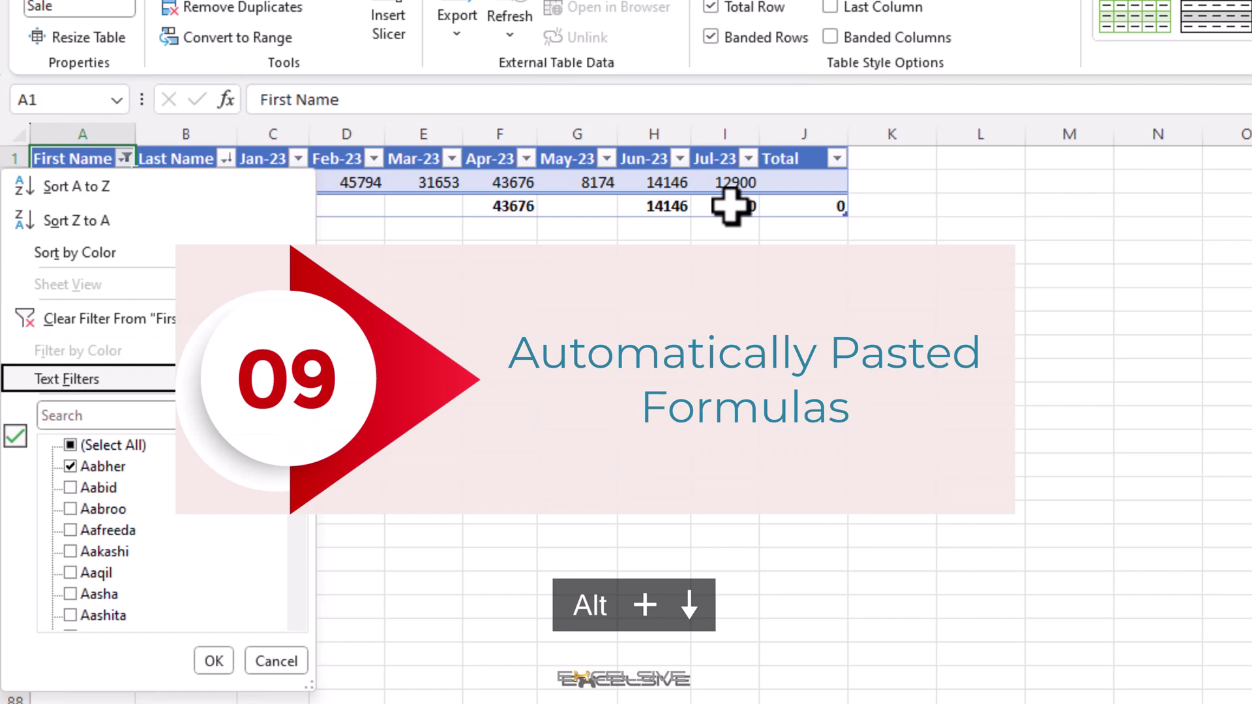
key("space")
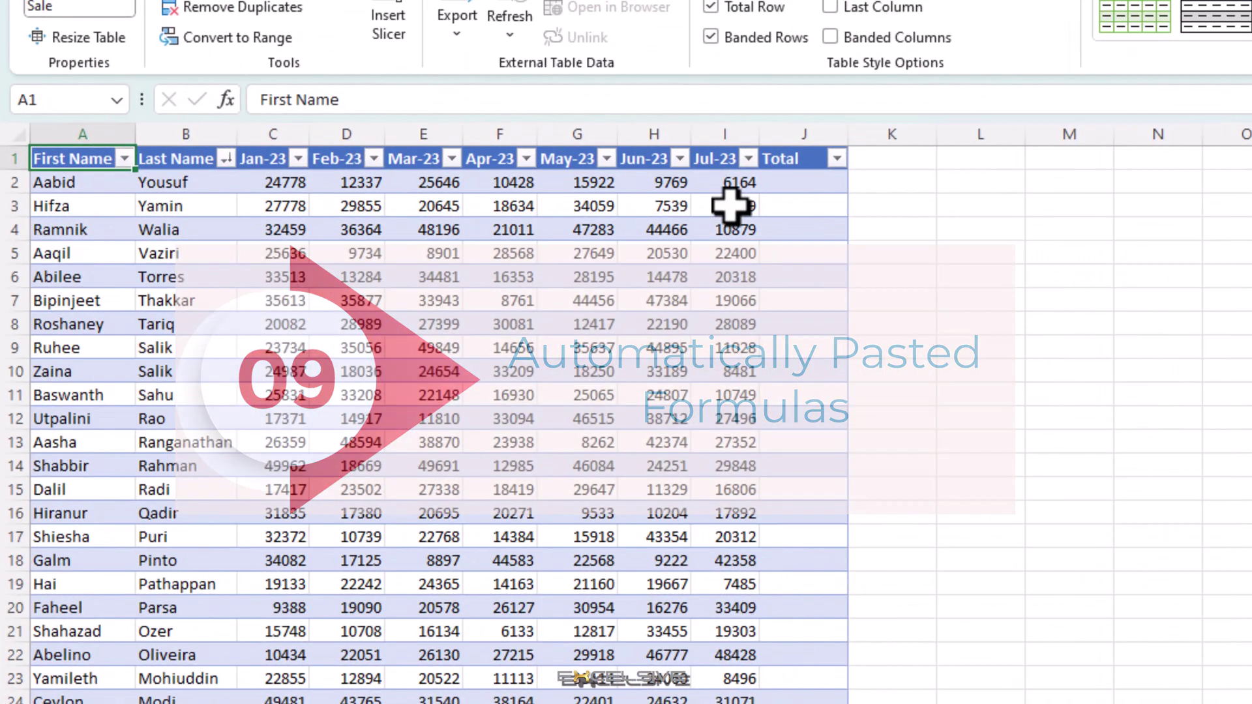
key("Right")
key("Right")
key("Right")
key("Right")
key("Right")
key("Right")
key("Right")
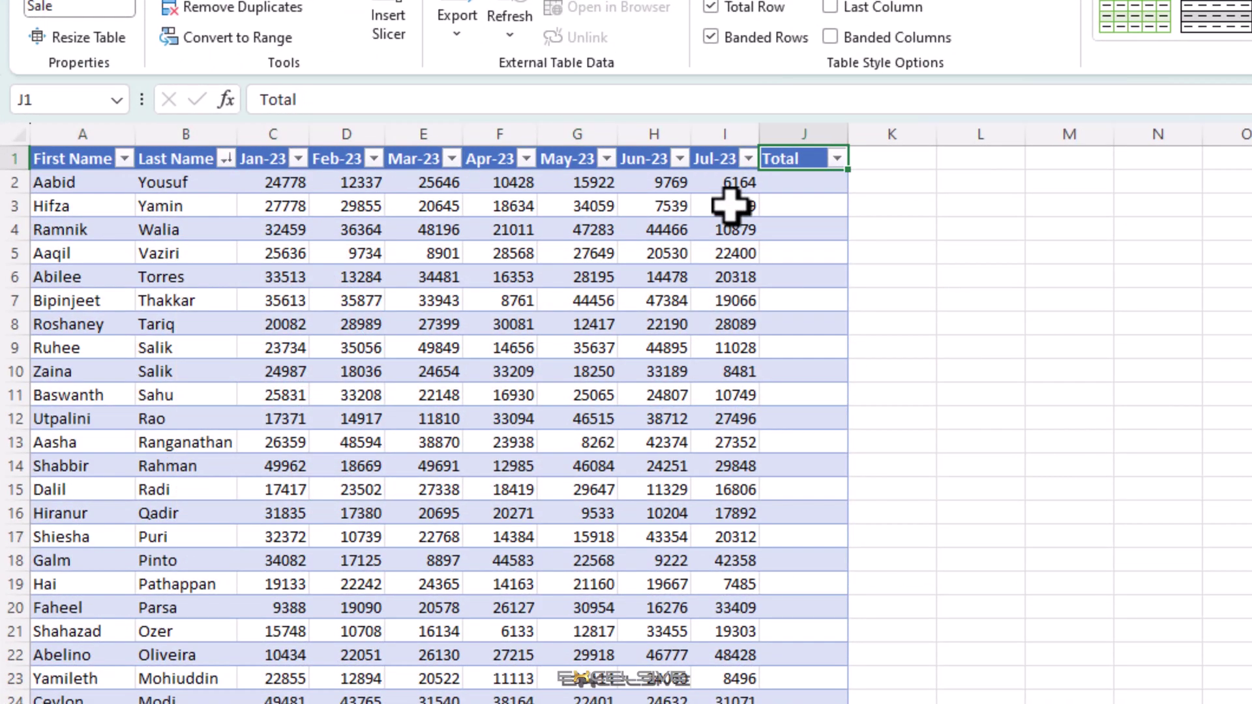
key("Down")
Enter =AVERAGE of Jan-23 to Jul-23 in J2, auto-filling the Total column (15006.2857).
type("=")
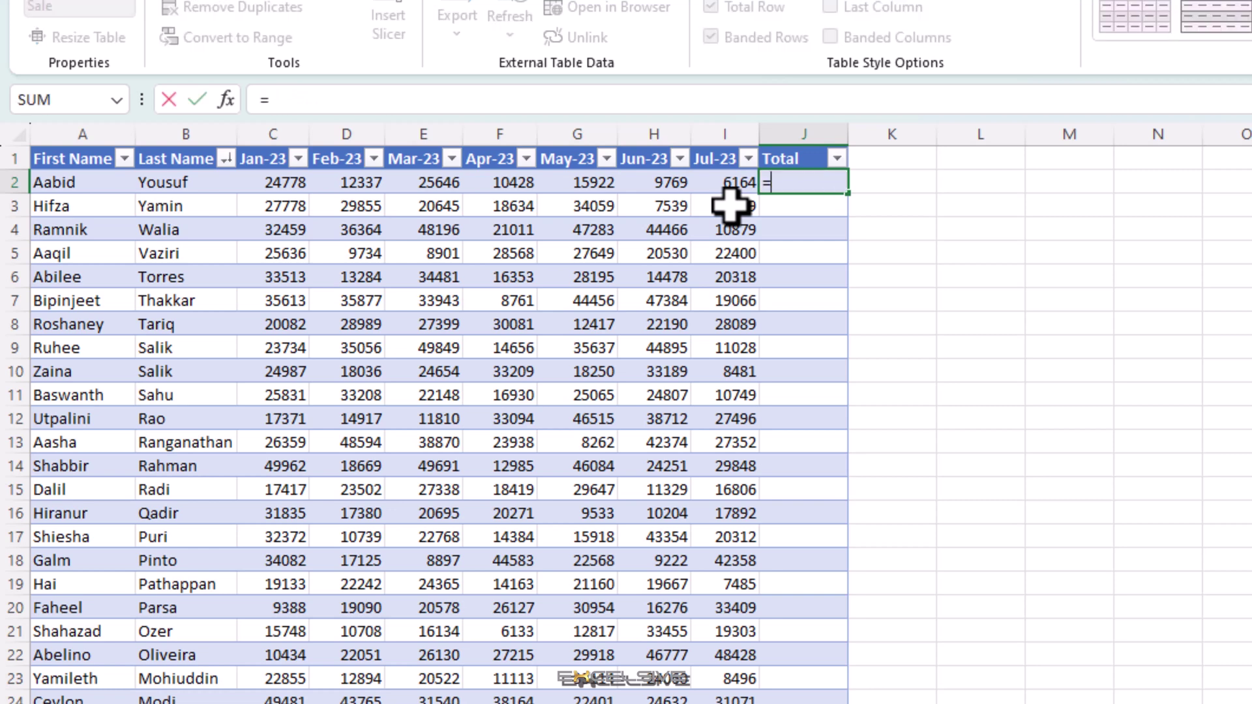
type("ave")
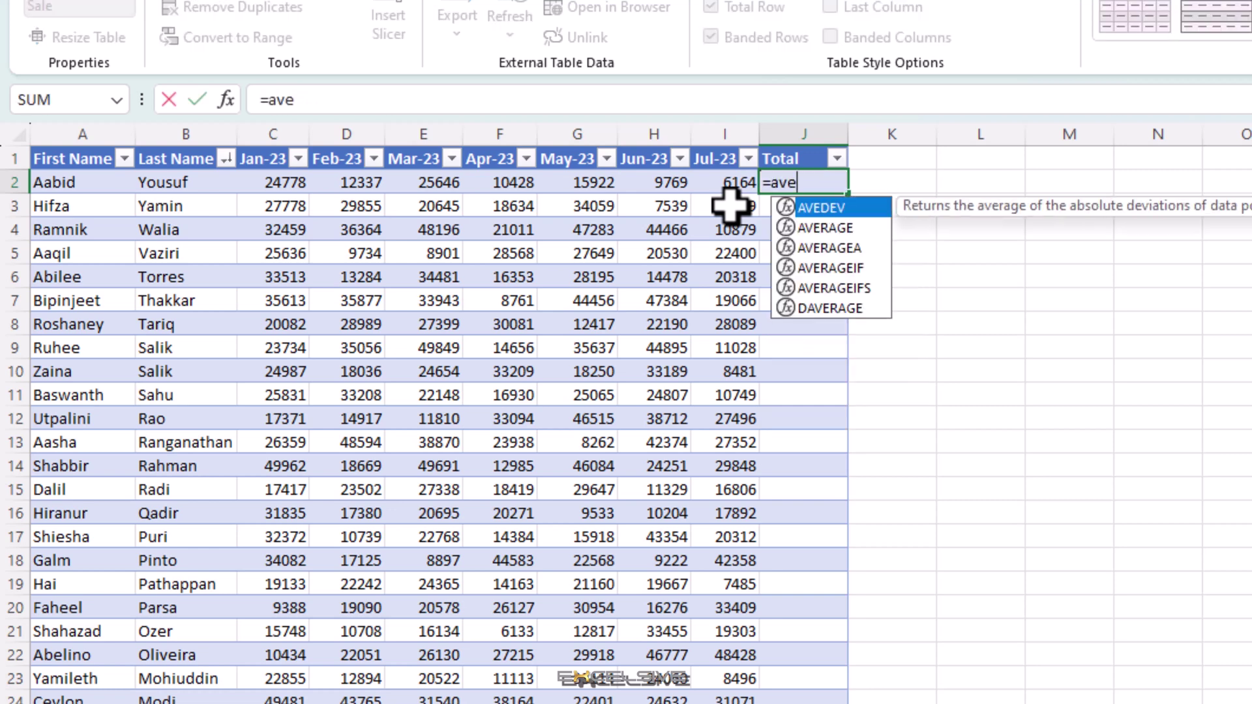
key("Down")
key("Tab")
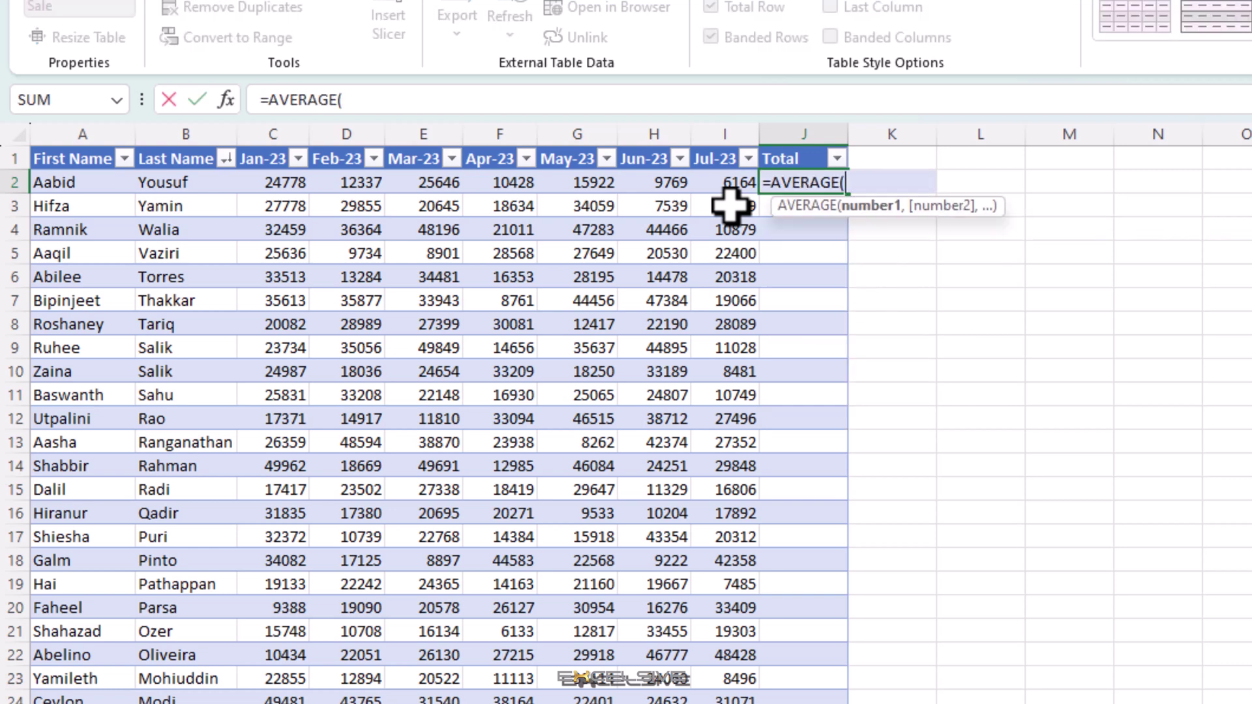
key("Left")
key("Left")
key("Left")
key("Left")
key("Left")
key("Left")
key("Left")
key("ctrl+shift+Right")
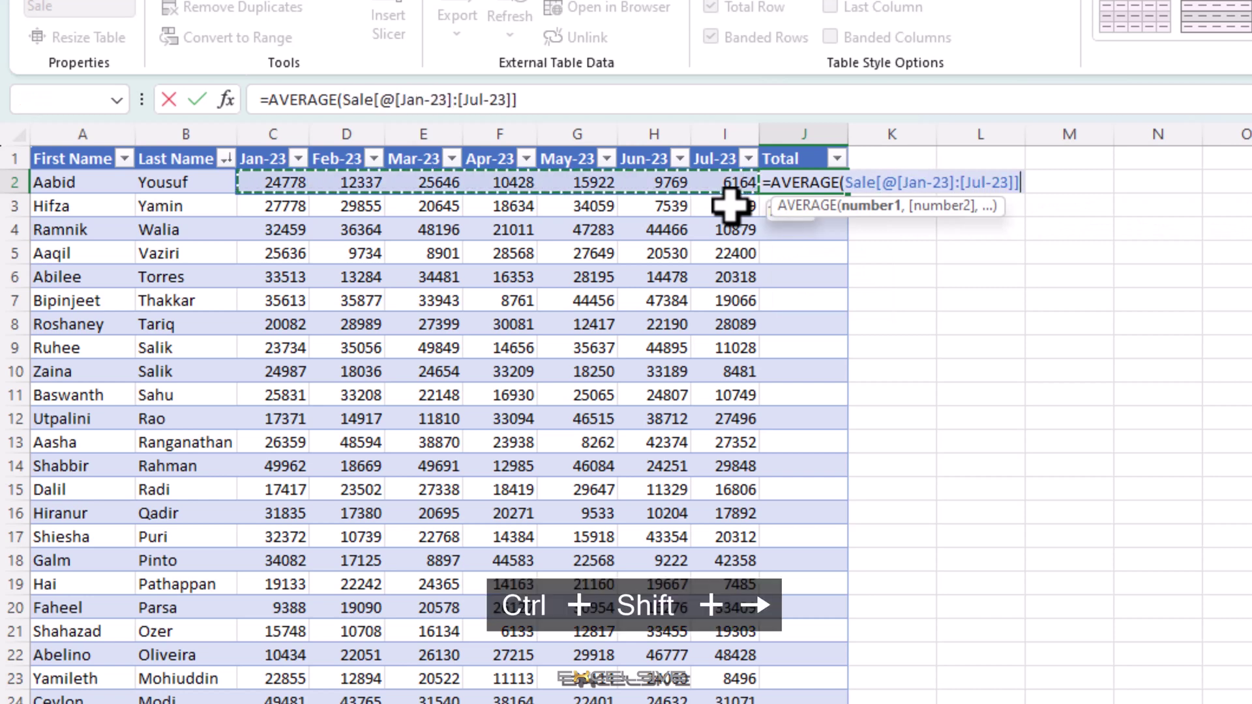
type(")")
key("Return")
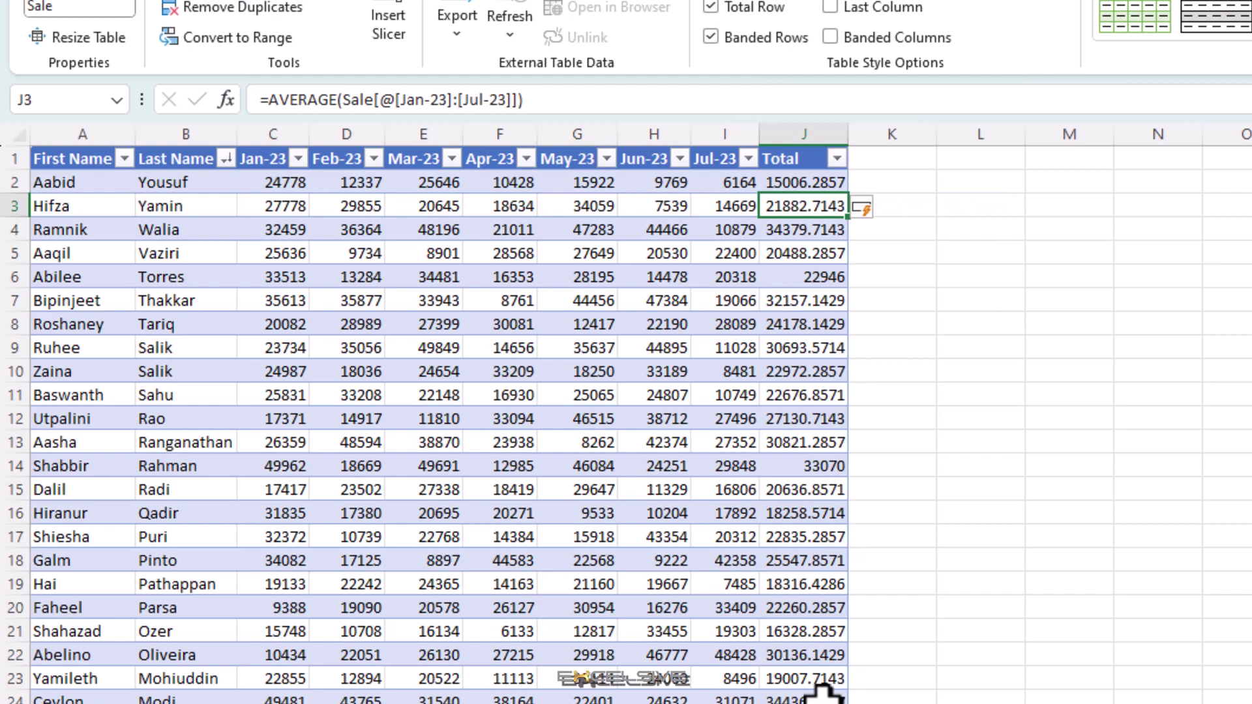
Scroll through the Total column to review the filled averages down the table.
scroll(796, 647, "down", 2)
scroll(796, 647, "down", 5)
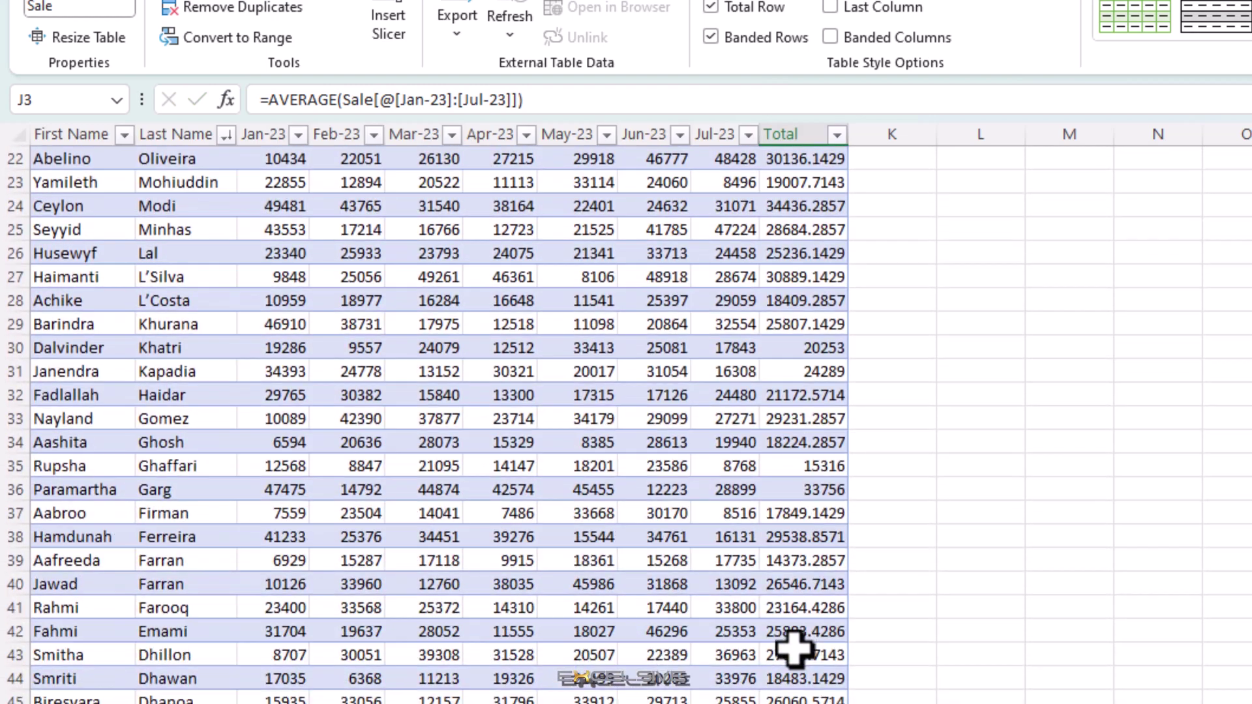
left_click(795, 646)
key("Down")
key("Down")
key("Down")
key("Down")
scroll(796, 629, "down", 4)
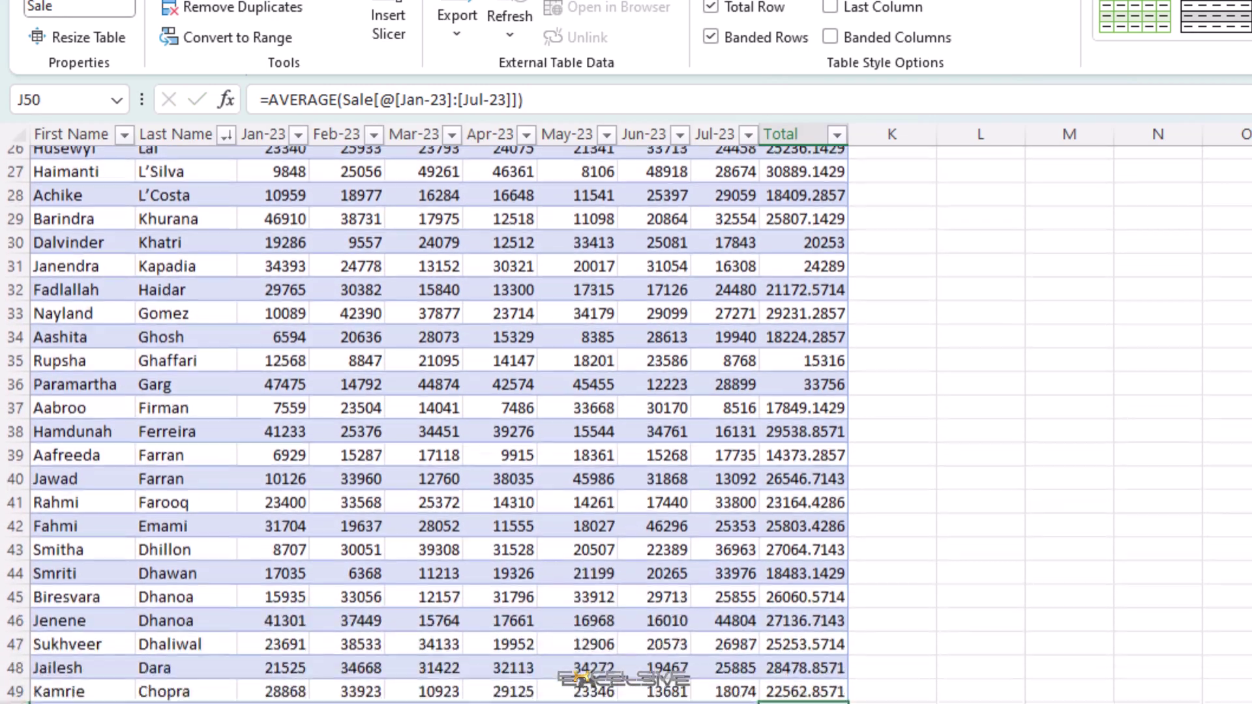
scroll(792, 605, "down", 1)
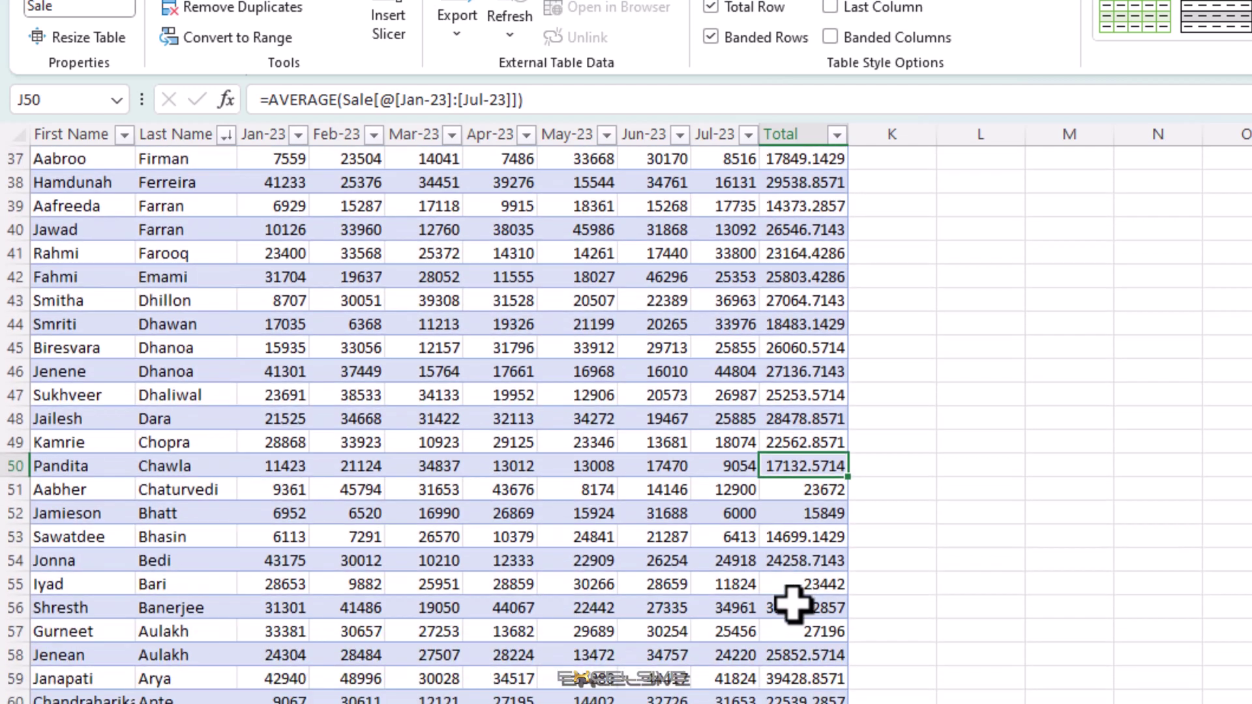
scroll(797, 523, "up", 12)
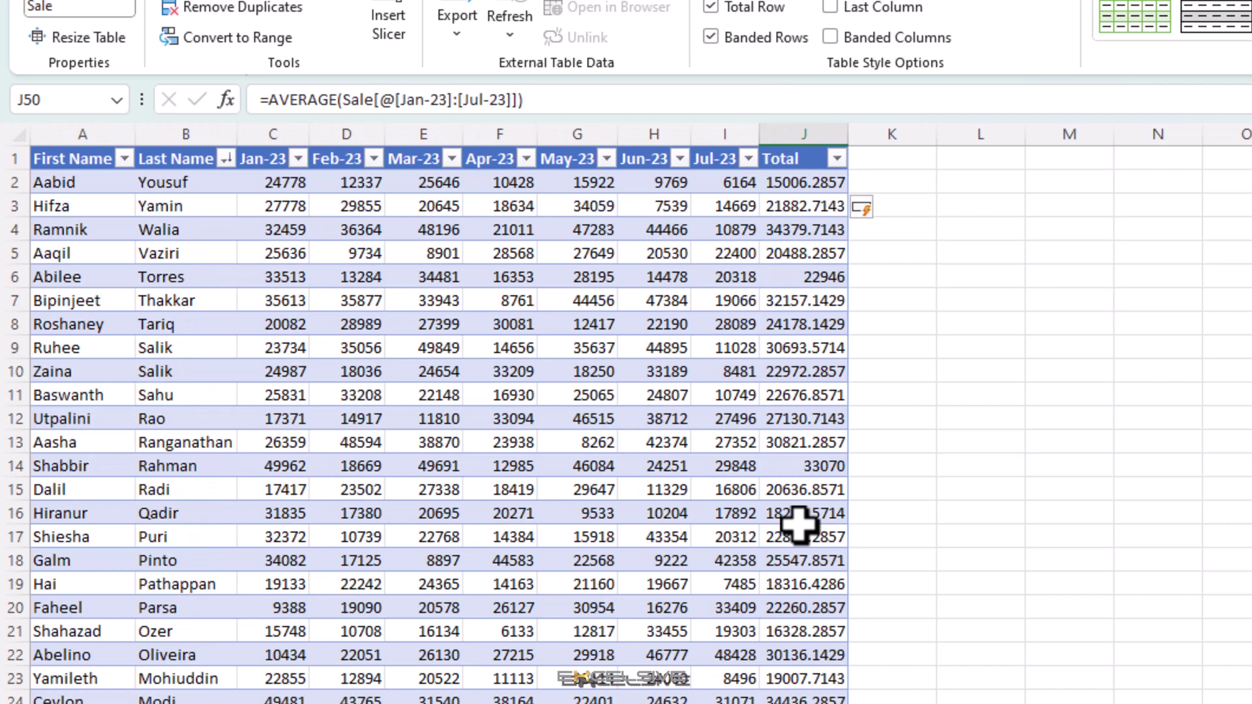
scroll(798, 525, "down", 12)
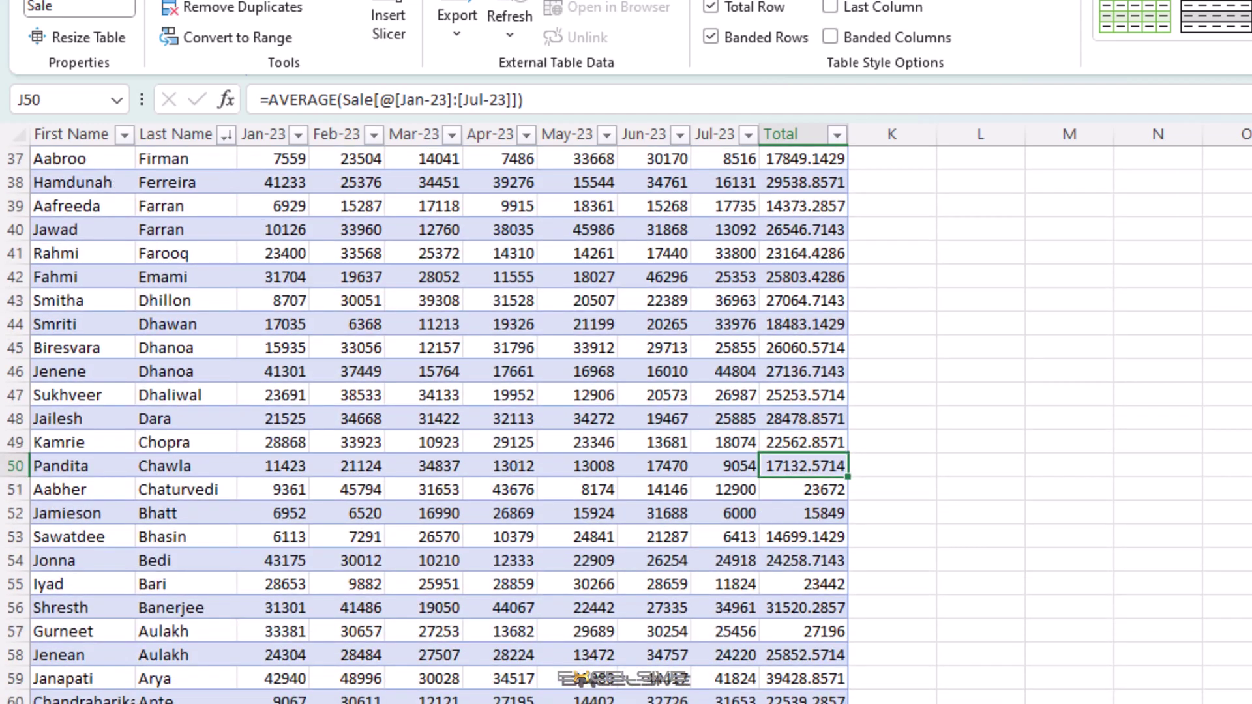
scroll(431, 424, "up", 6)
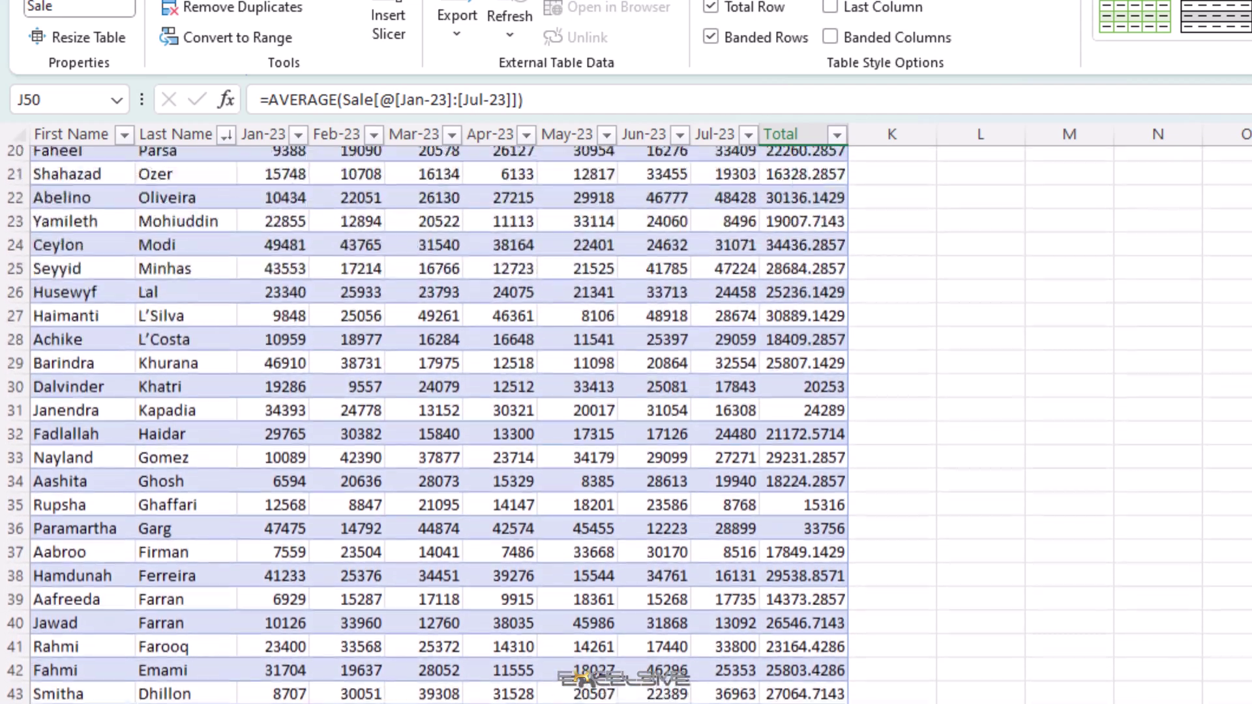
scroll(431, 424, "up", 6)
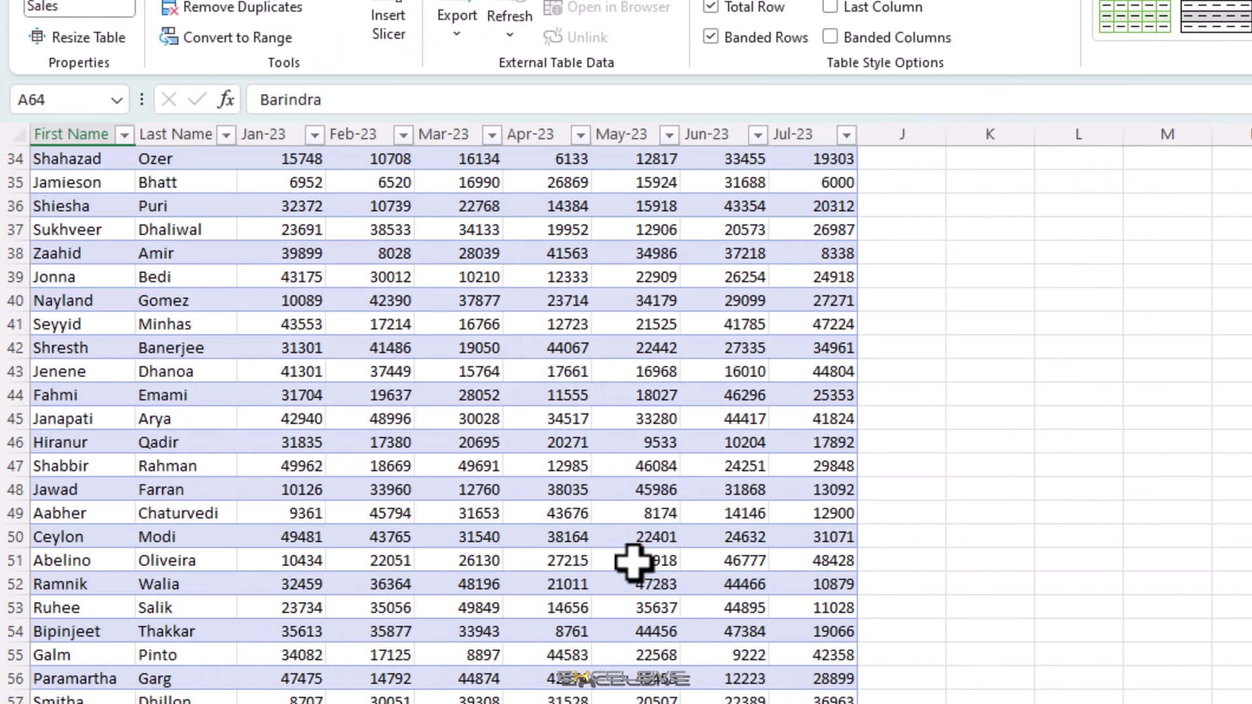
Insert a PivotTable from the Sales table on new Sheet2 with First Name in Rows.
scroll(636, 561, "up", 1)
scroll(636, 562, "down", 1)
key("Right")
key("Right")
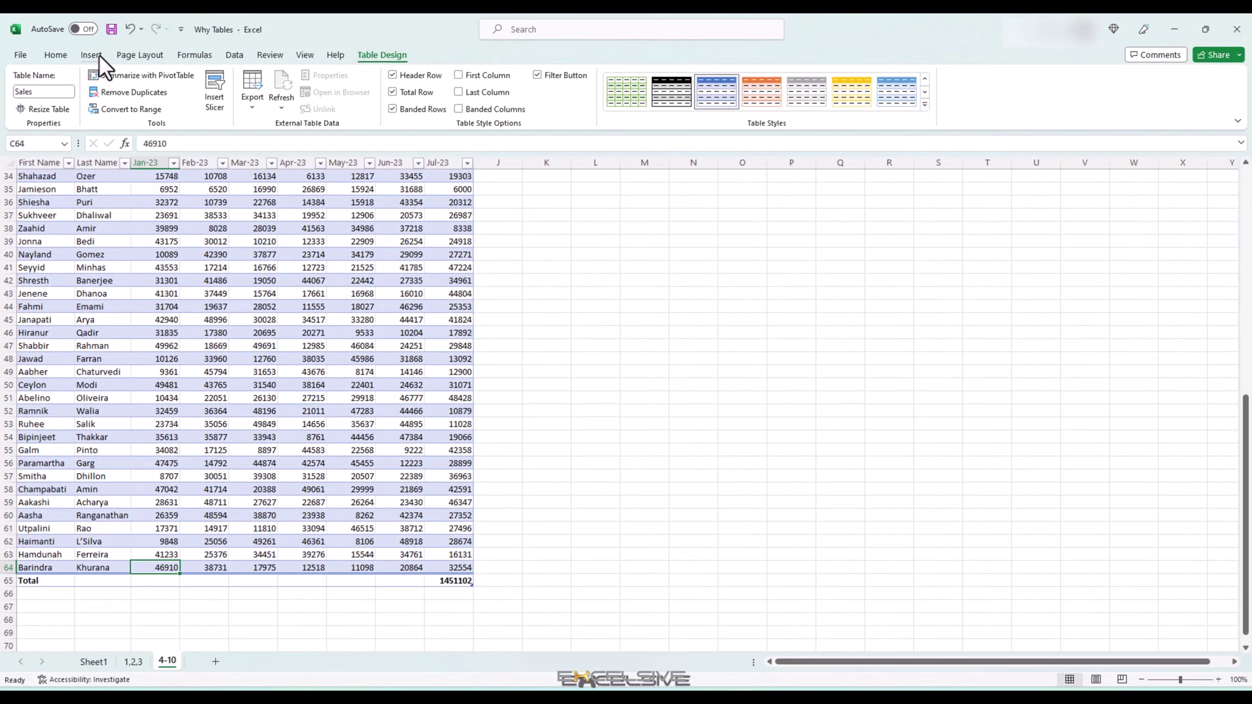
left_click(92, 55)
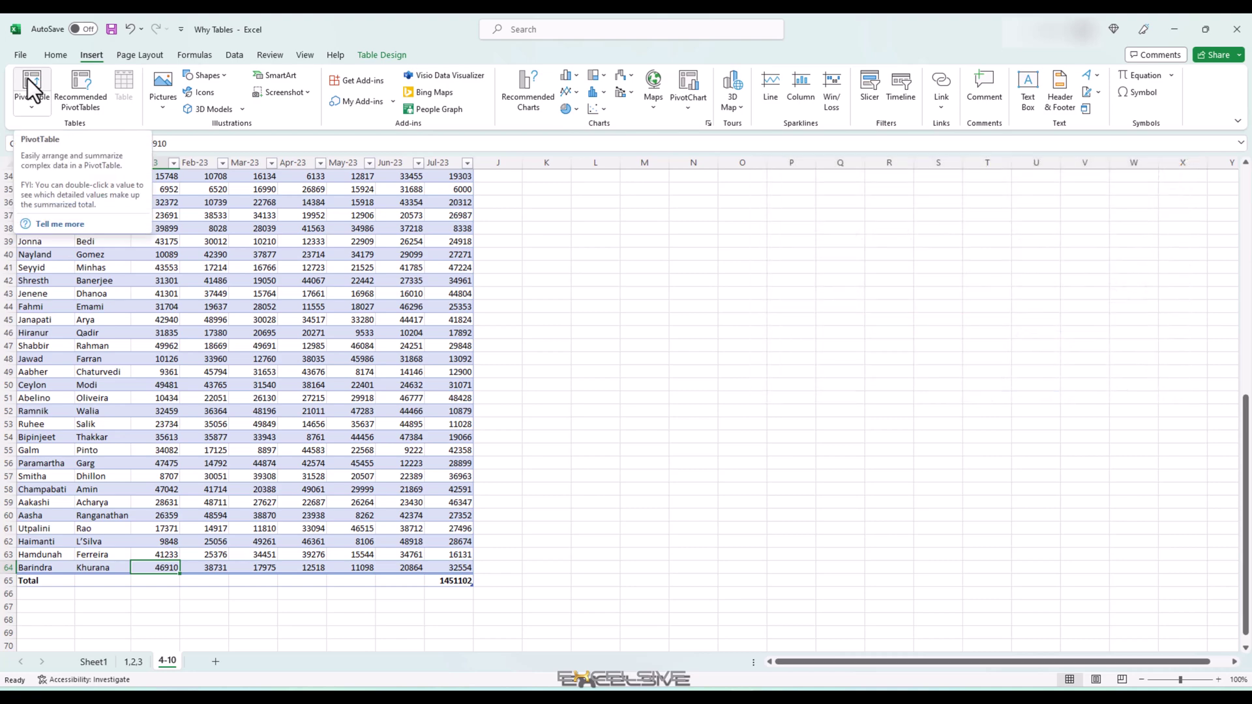
left_click(28, 78)
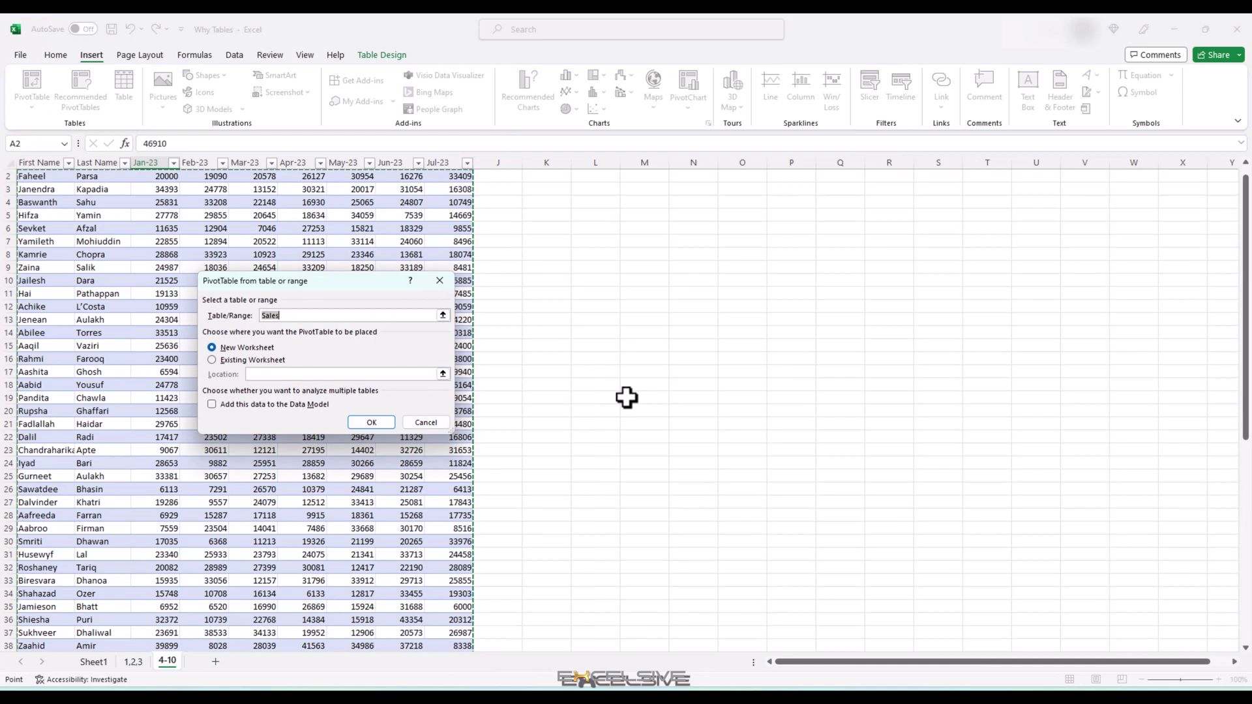
left_click(372, 422)
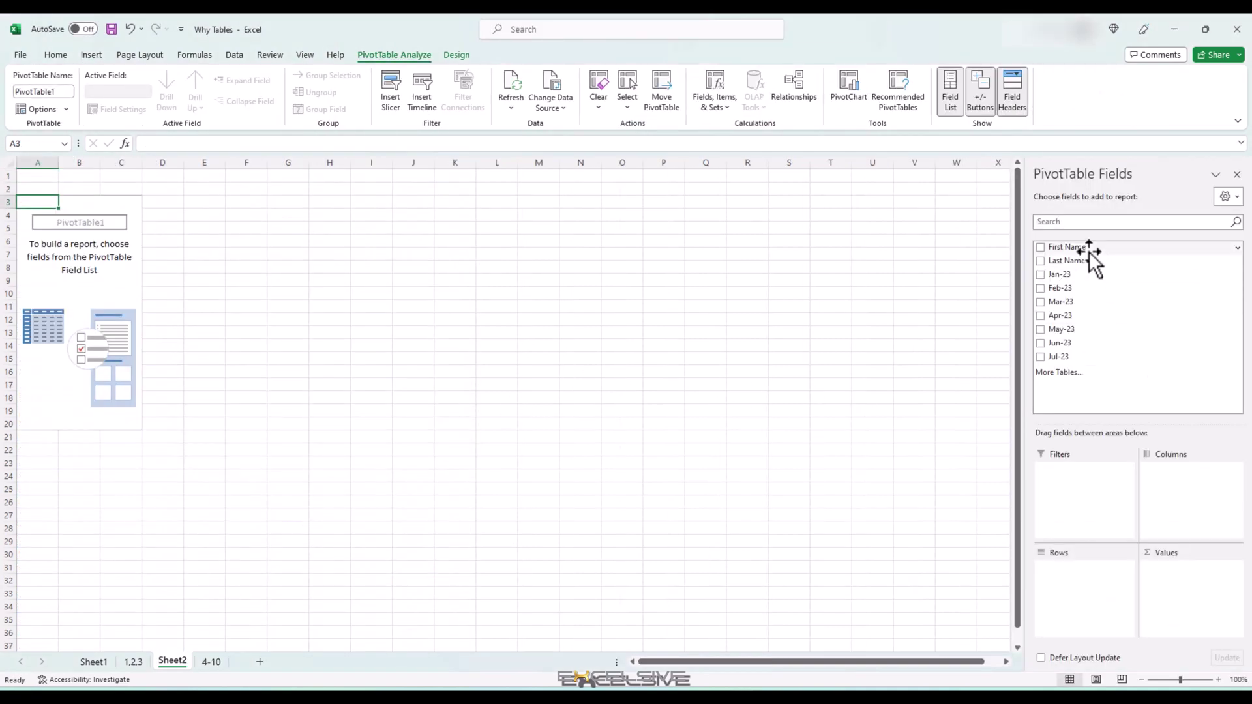
left_click_drag(1093, 248, 1083, 574)
scroll(20, 332, "down", 2)
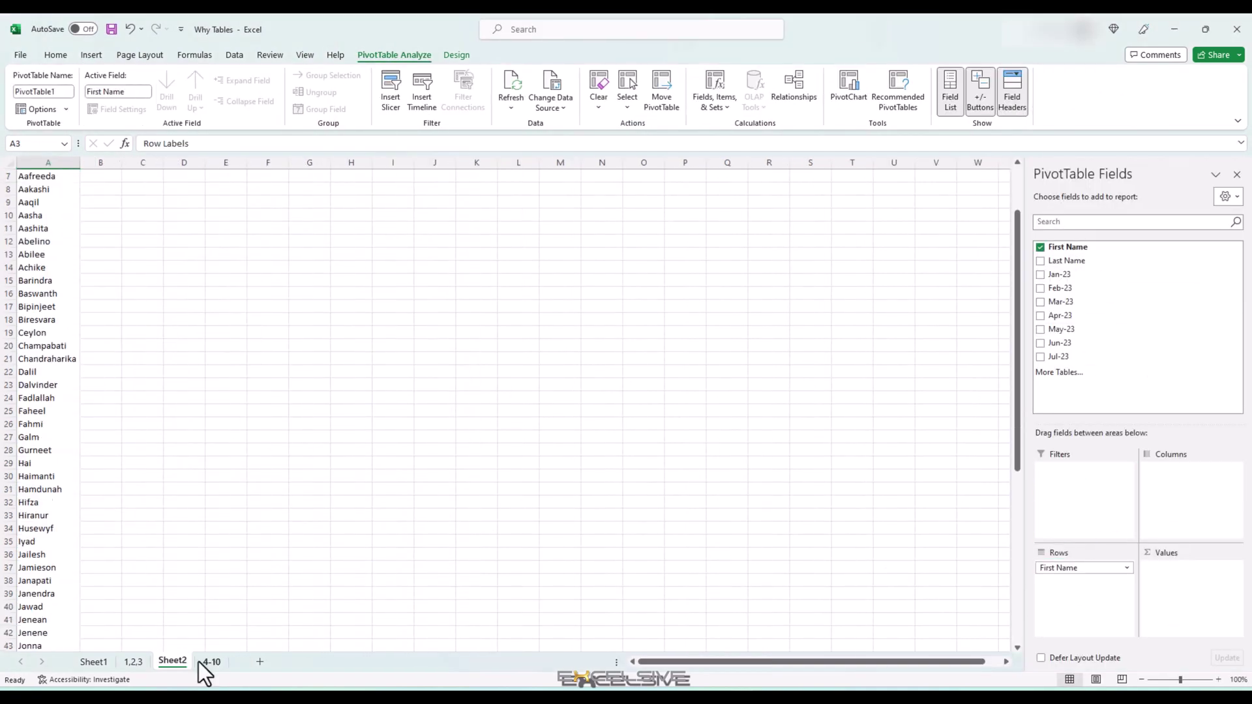
On the 4-10 sheet, add a table row after I64 and start typing XYZ in A65.
left_click(212, 662)
scroll(179, 481, "down", 14)
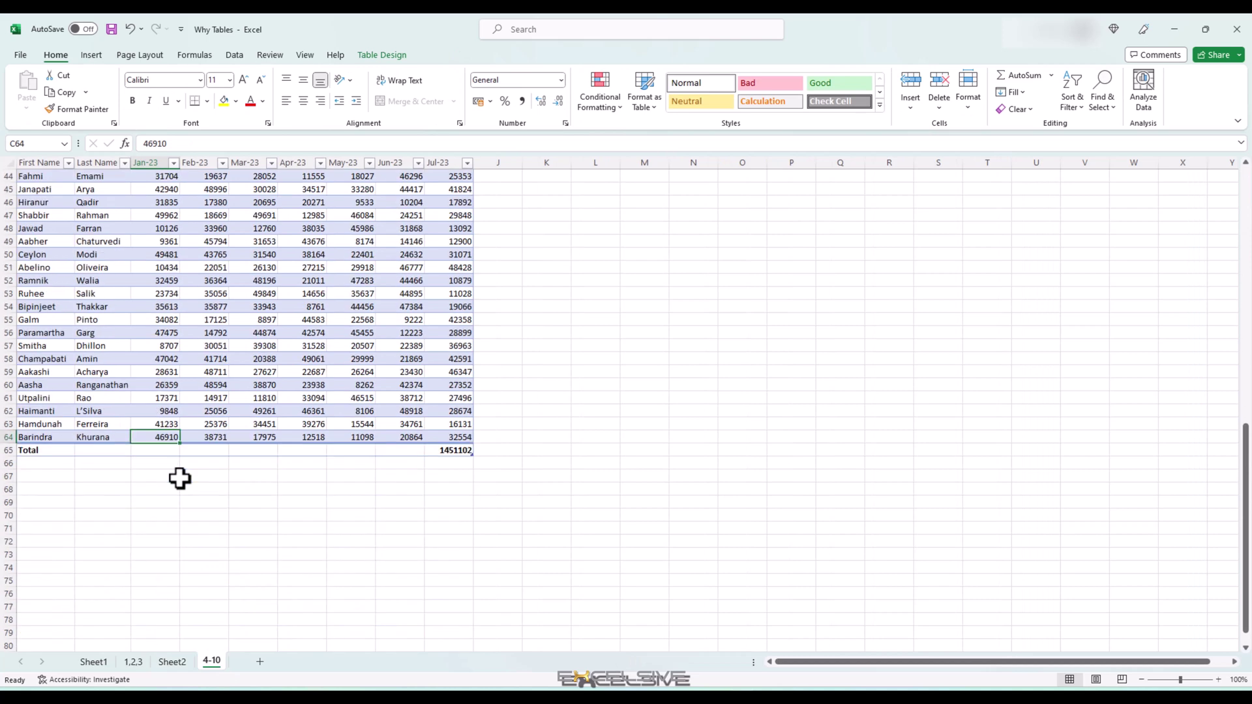
left_click(454, 437)
key("Tab")
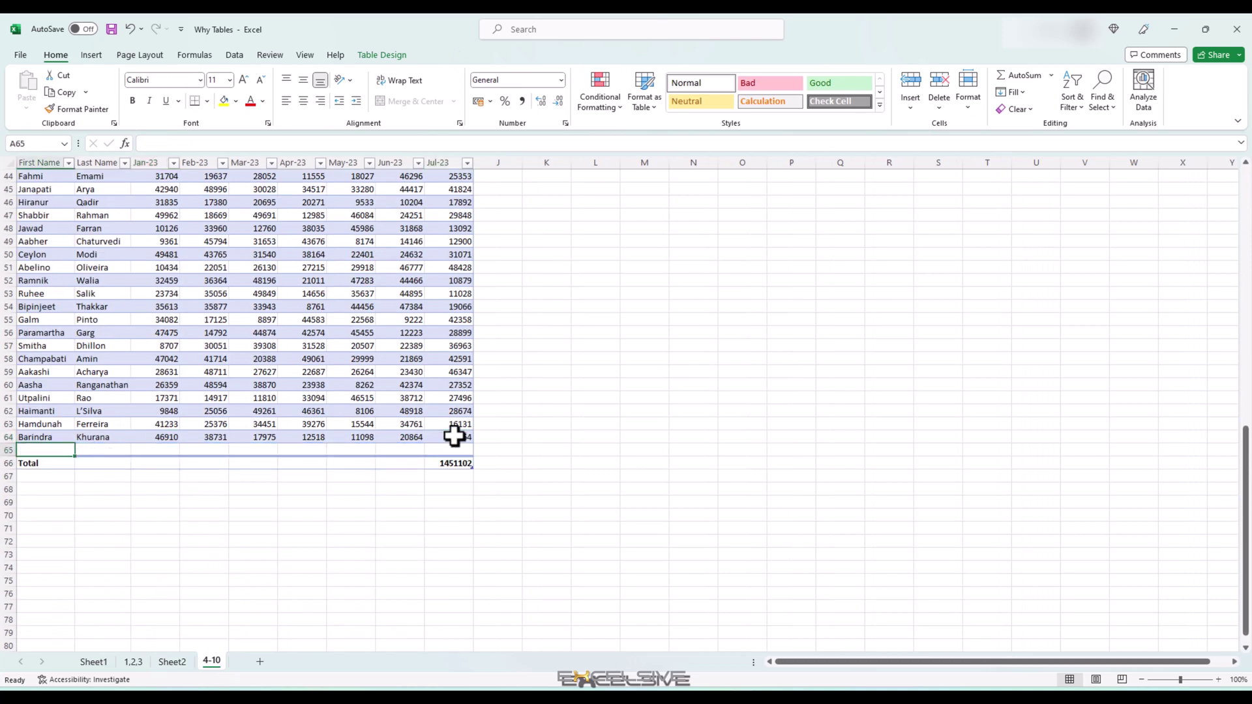
type("XYZ")
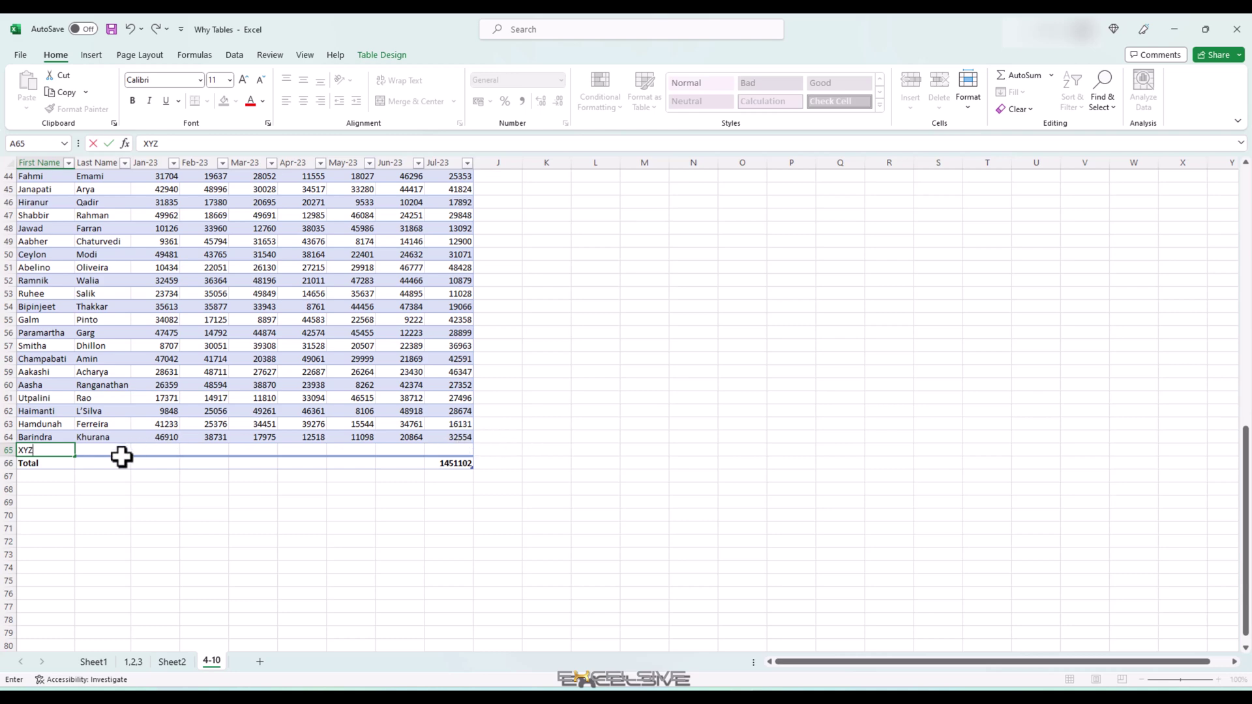
Refresh the pivot table on Sheet2 so XYZ appears above Grand Total.
left_click(178, 664)
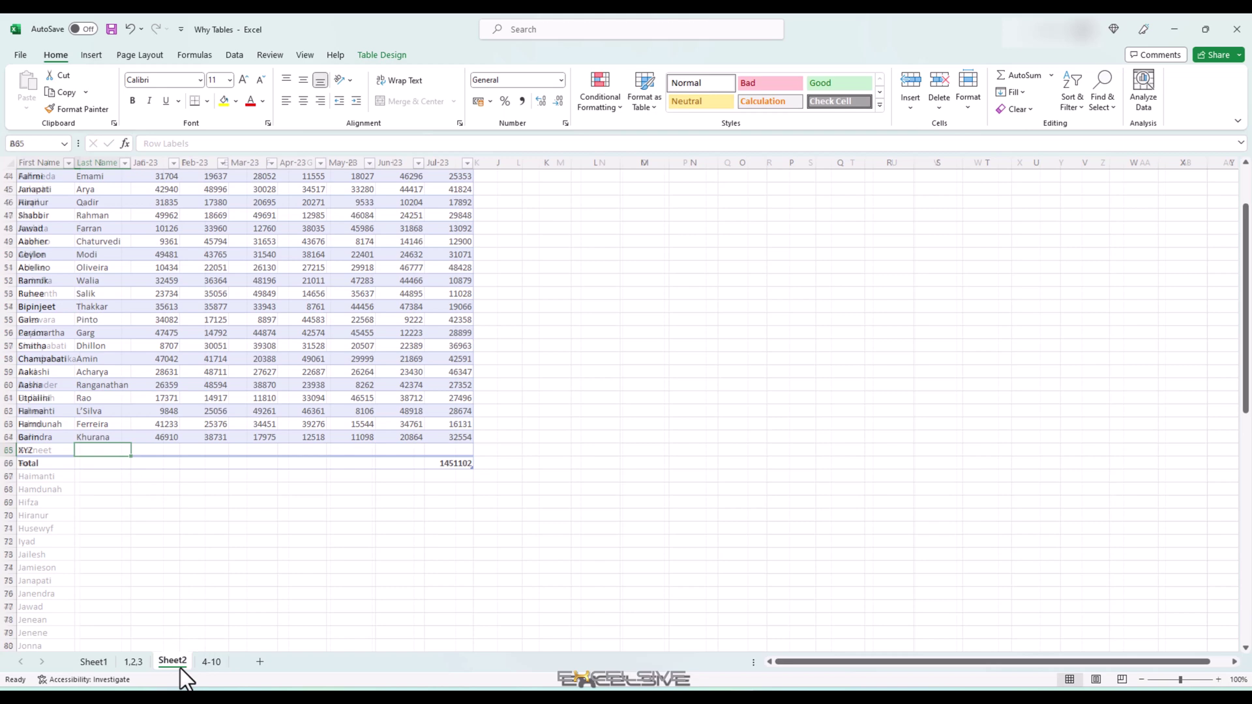
right_click(29, 399)
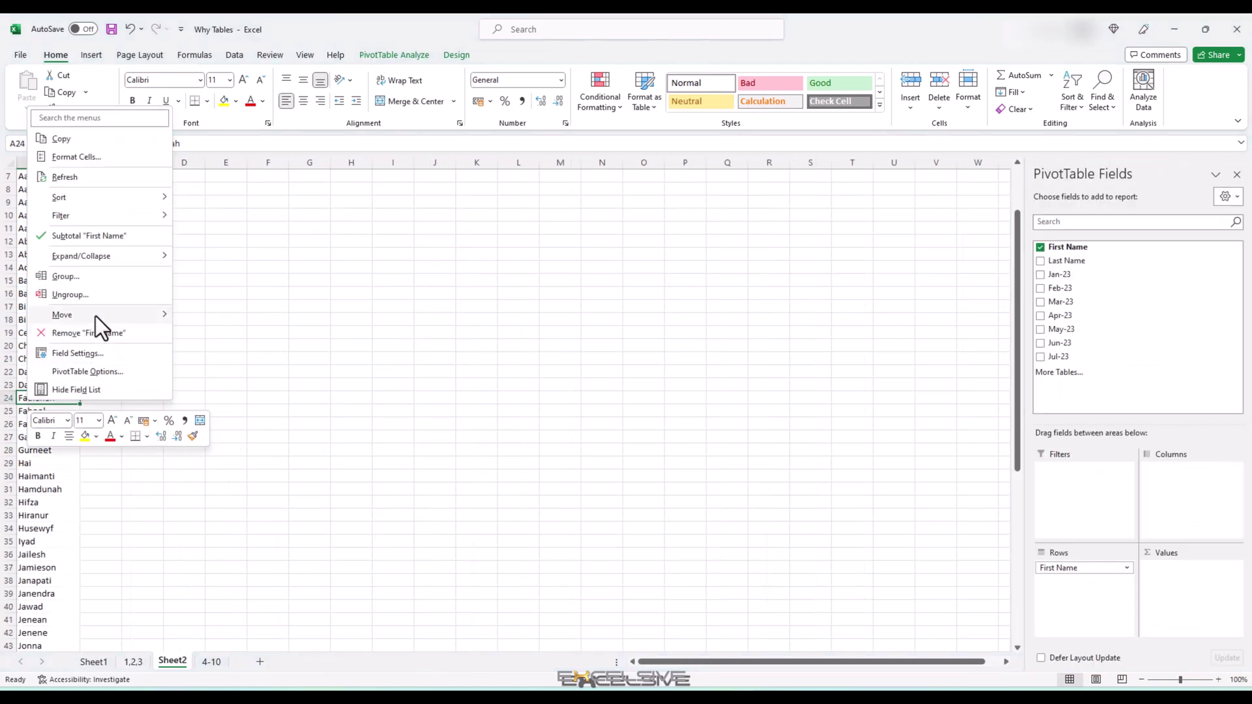
left_click(88, 177)
scroll(226, 448, "down", 7)
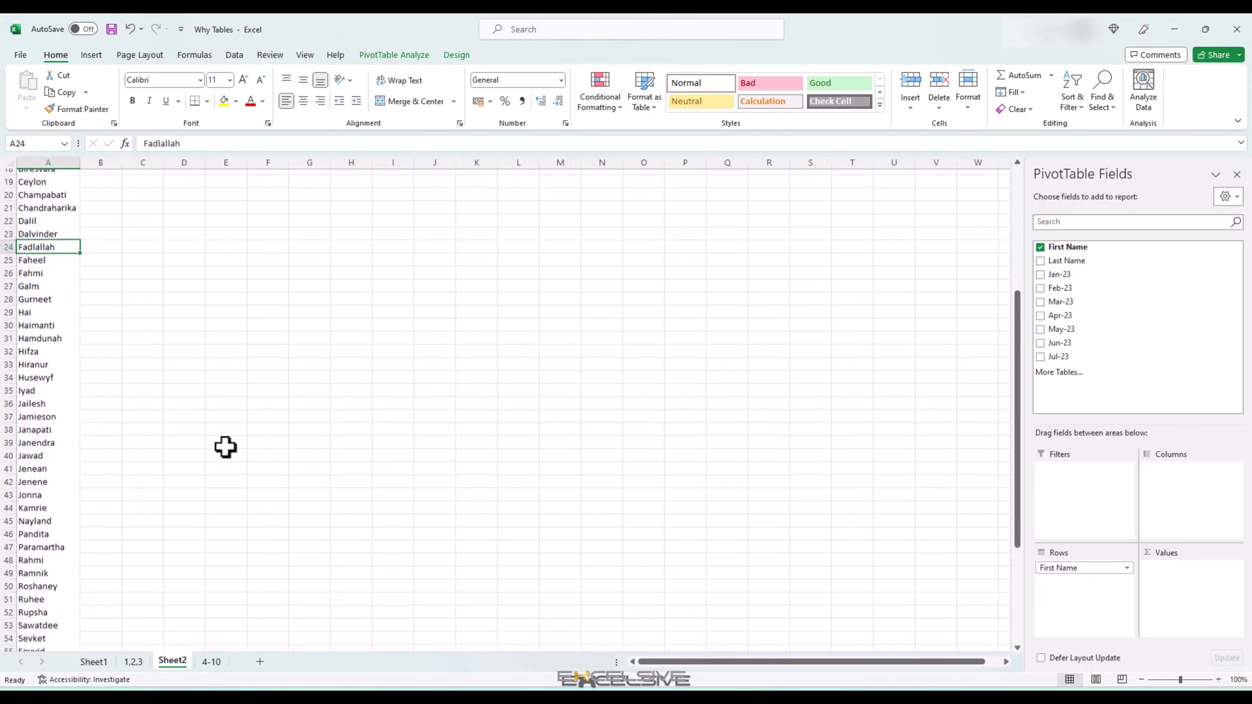
scroll(226, 447, "down", 2)
left_click(39, 606)
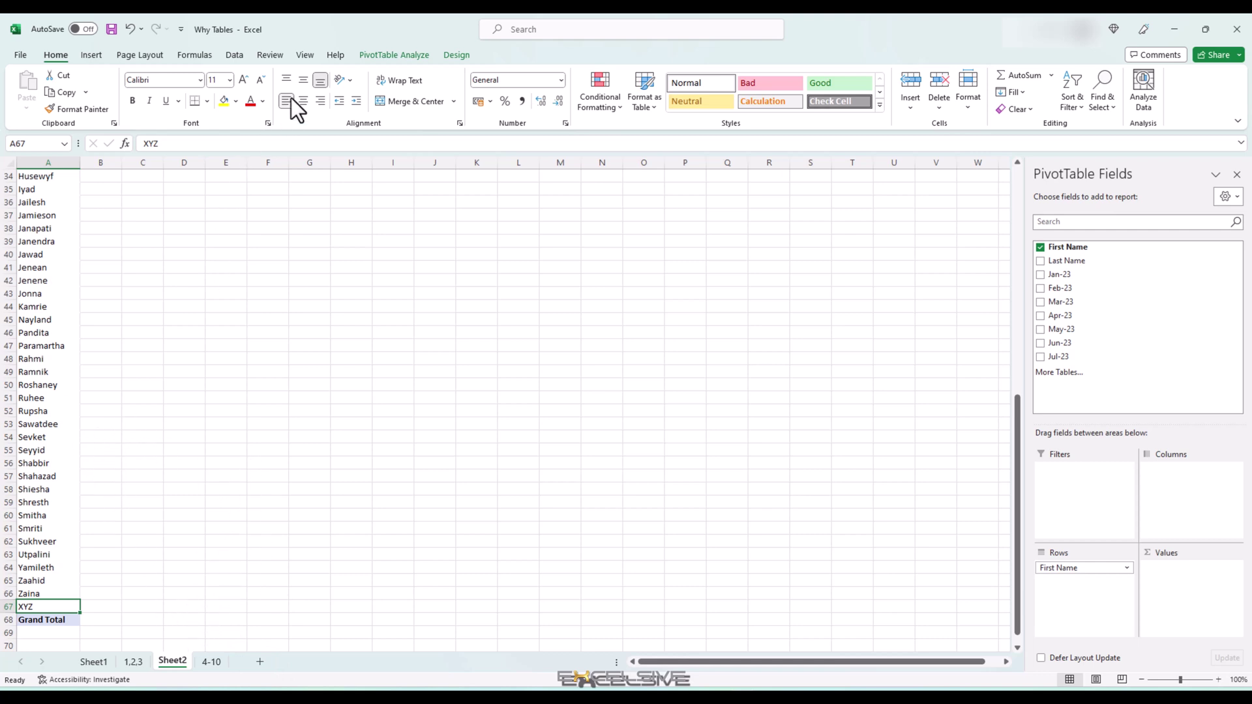
Check the pivot's data source under Change Data Source, cancel, and return to 4-10.
left_click(389, 56)
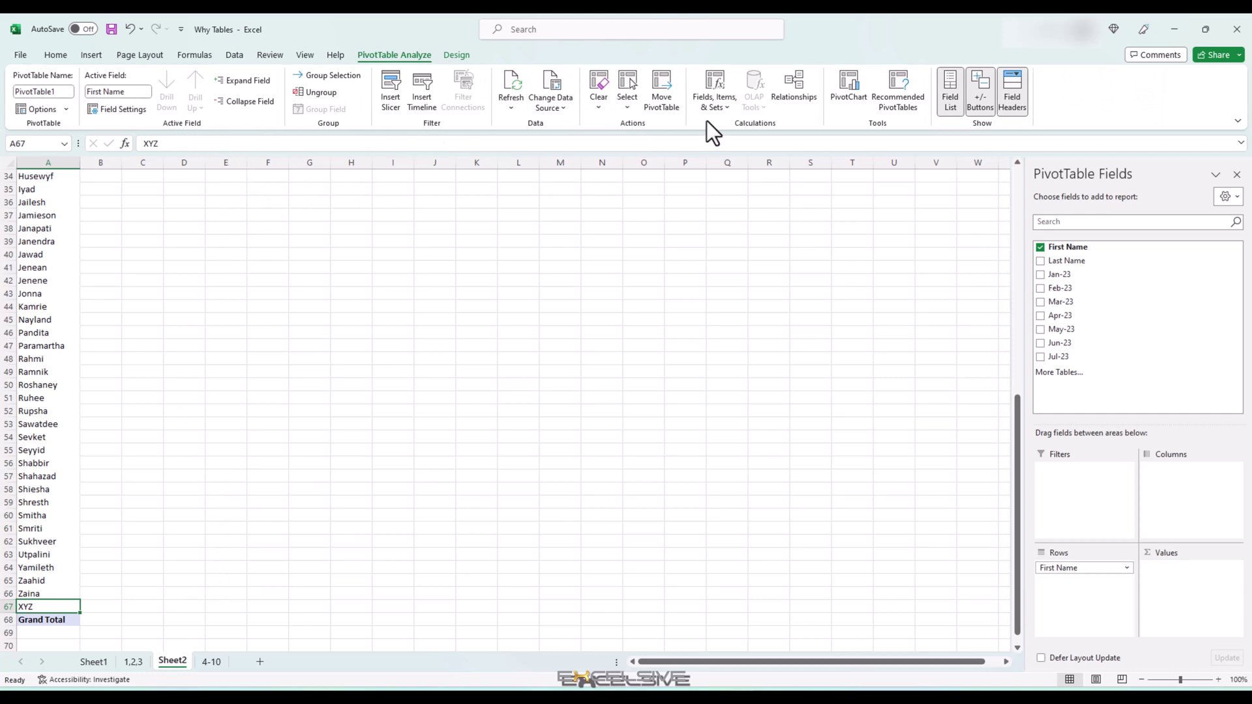
left_click(559, 109)
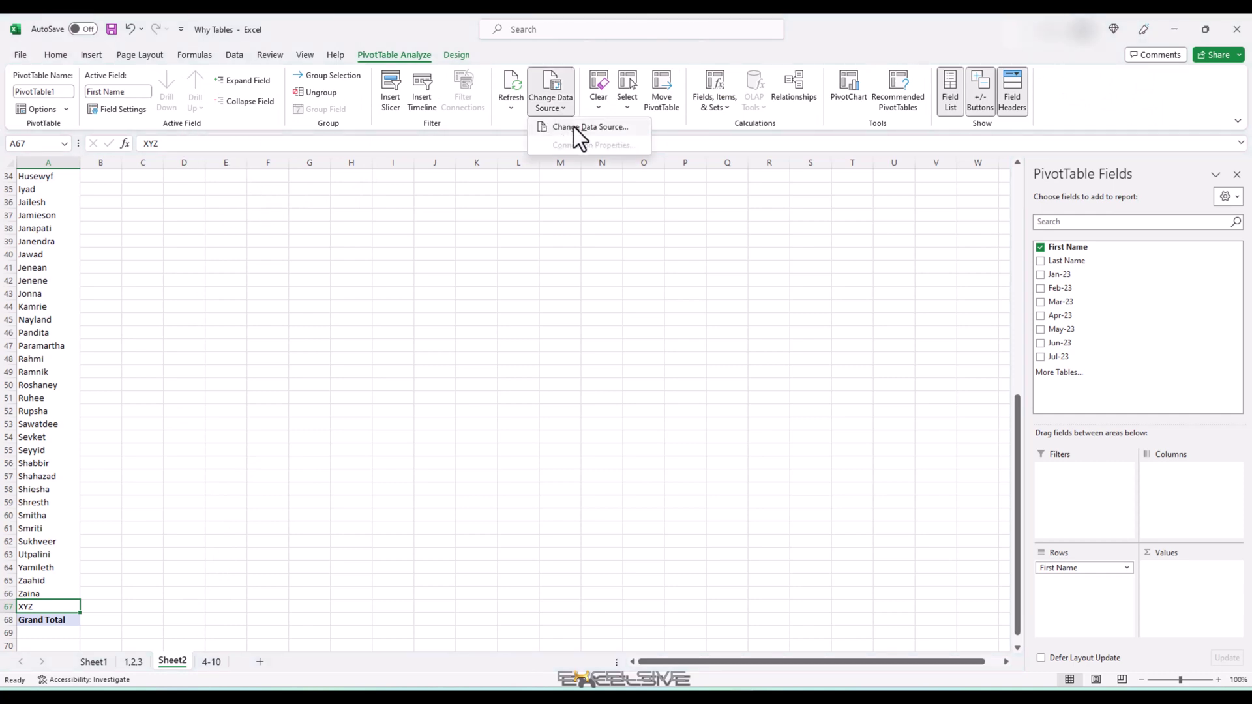
left_click(574, 127)
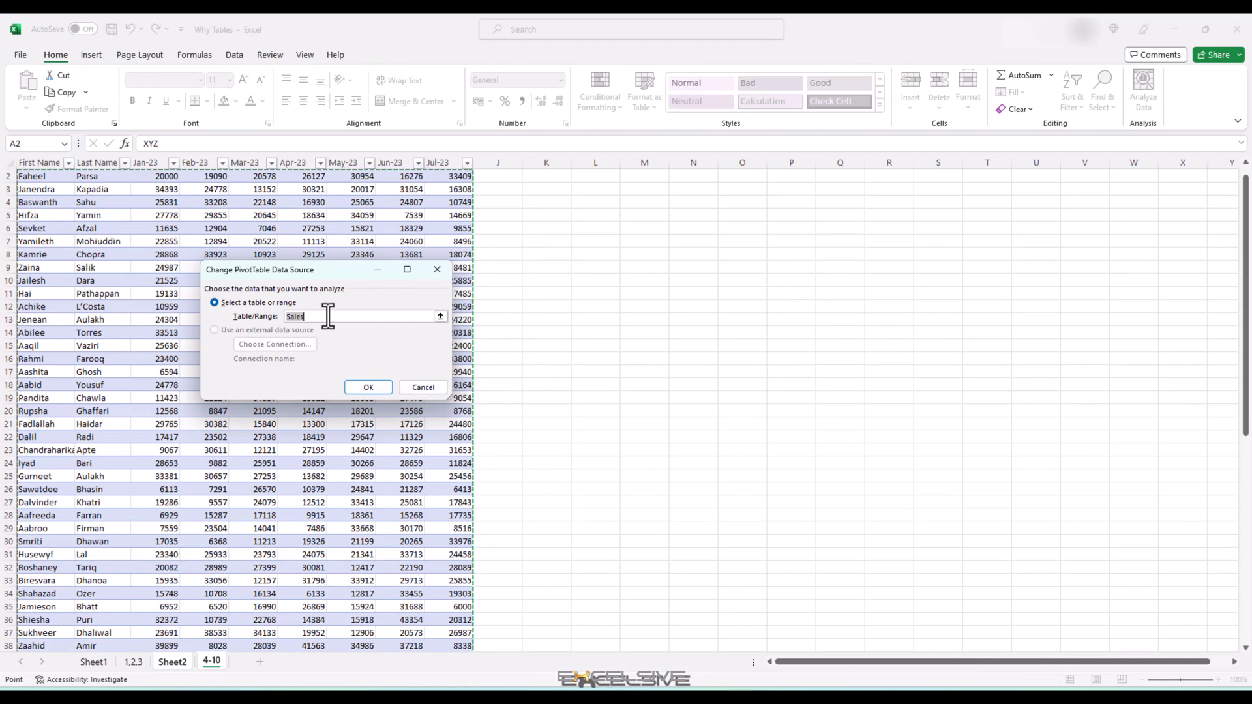
left_click(435, 389)
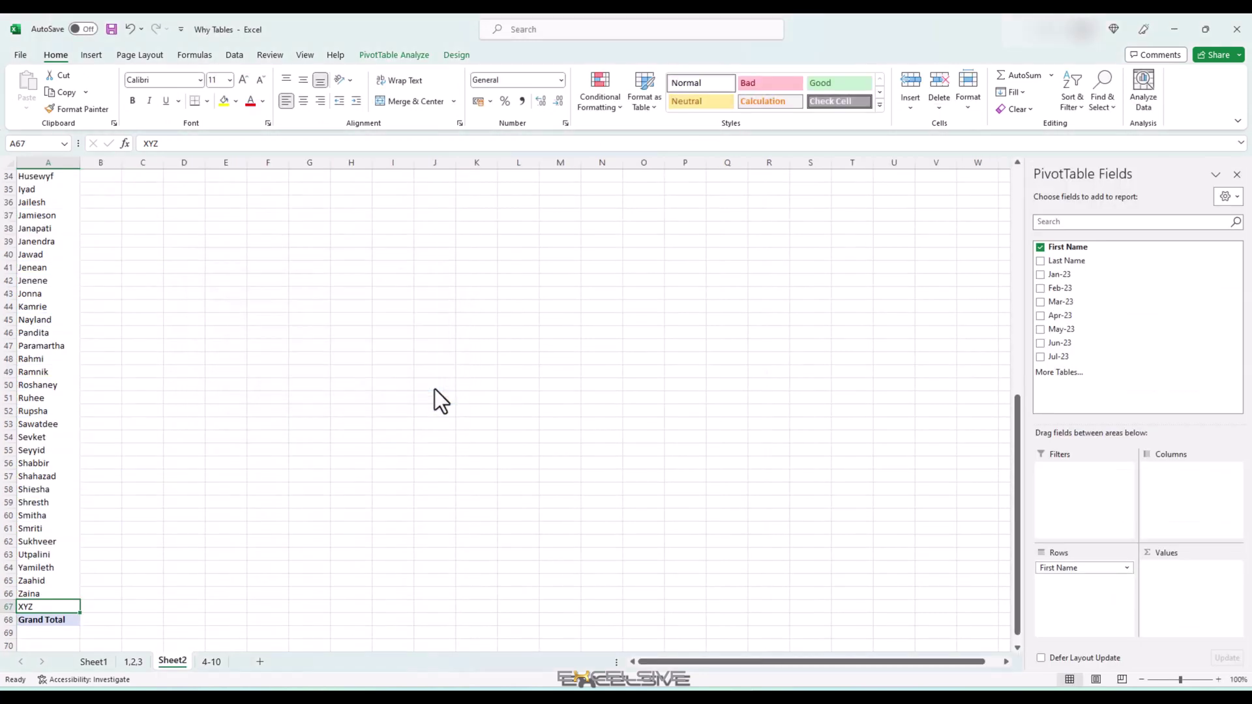
left_click(207, 663)
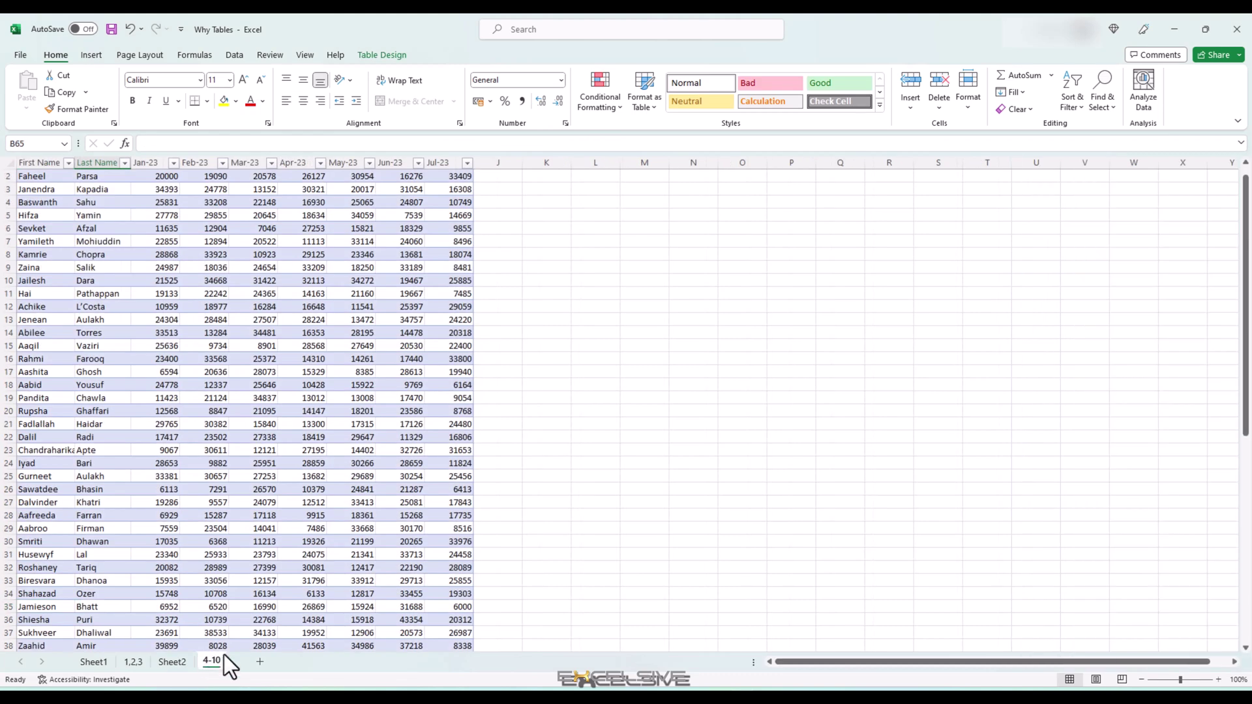
Insert a 2-D clustered column chart of B1:E13 (Last Name, Jan-23 to Mar-23) and enlarge it.
scroll(319, 271, "up", 1)
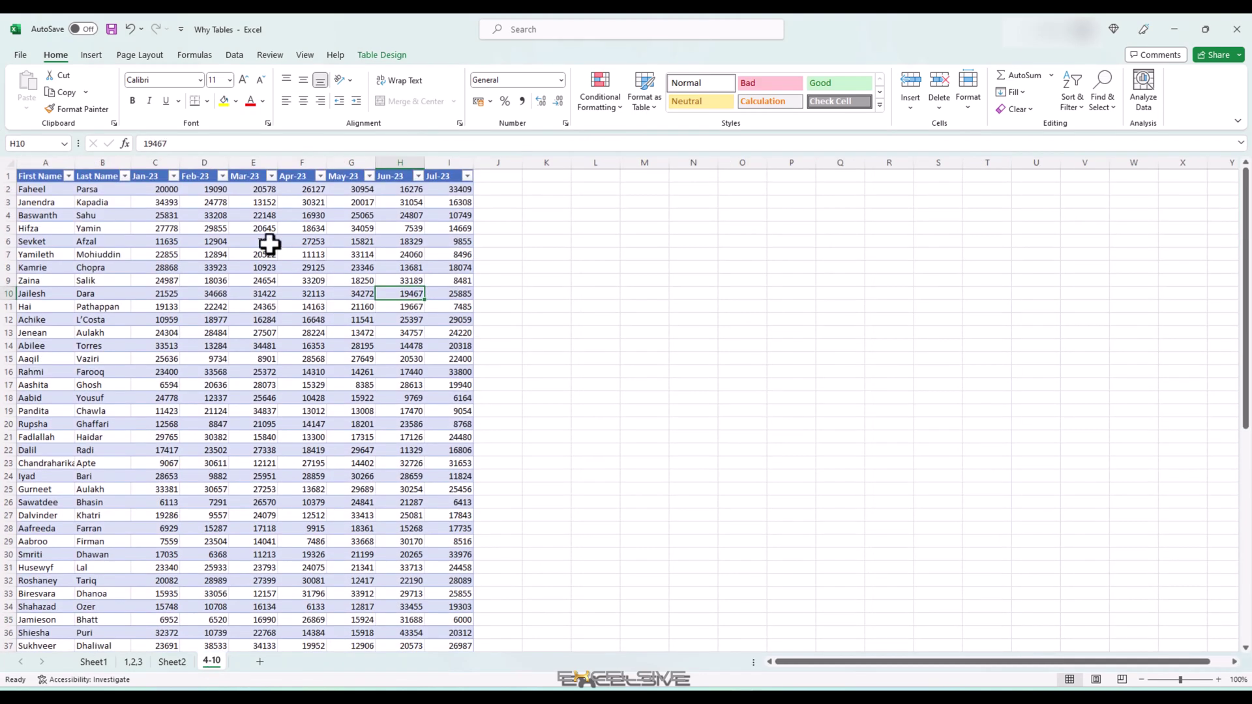
left_click(104, 176)
left_click_drag(104, 176, 269, 334)
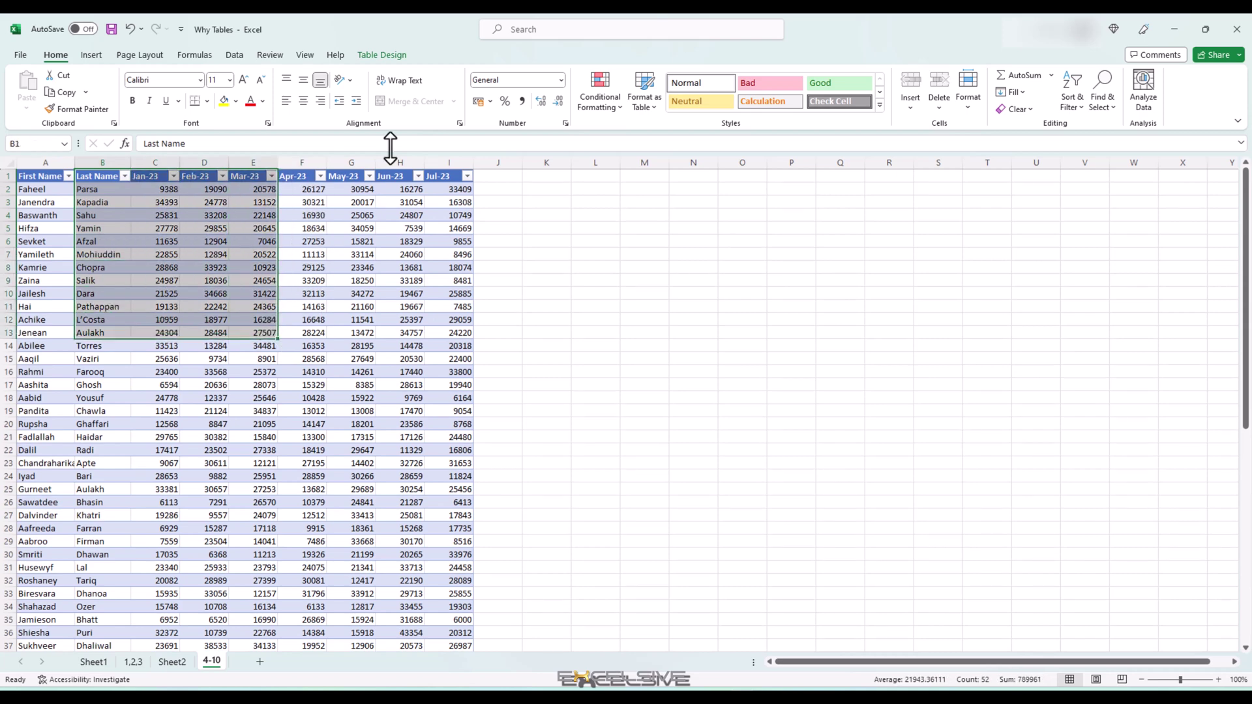
left_click(91, 56)
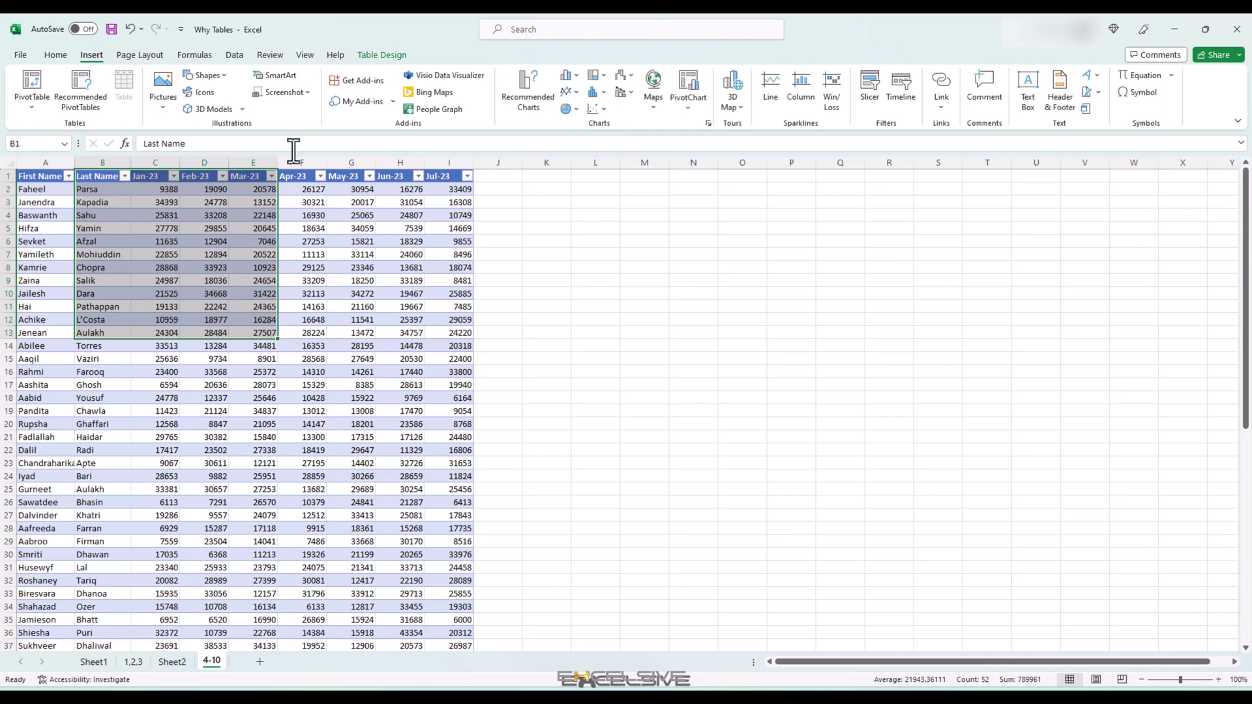
left_click(568, 76)
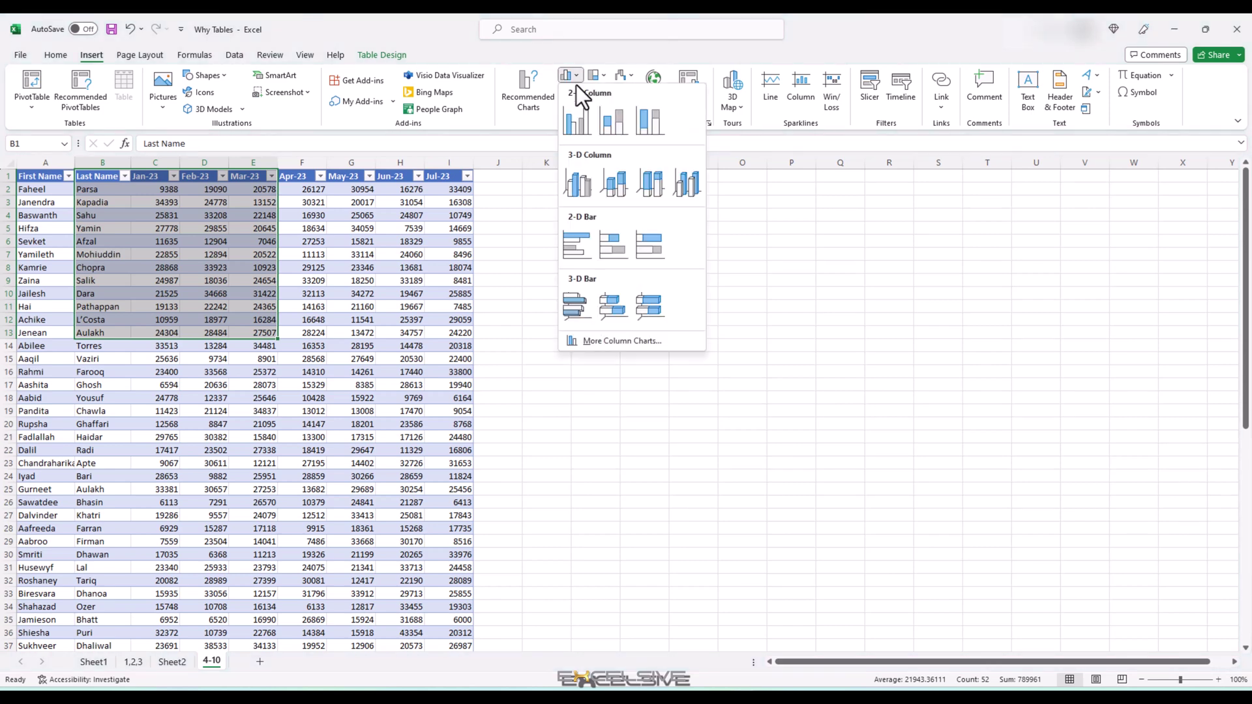
left_click(580, 119)
left_click_drag(783, 316, 1001, 184)
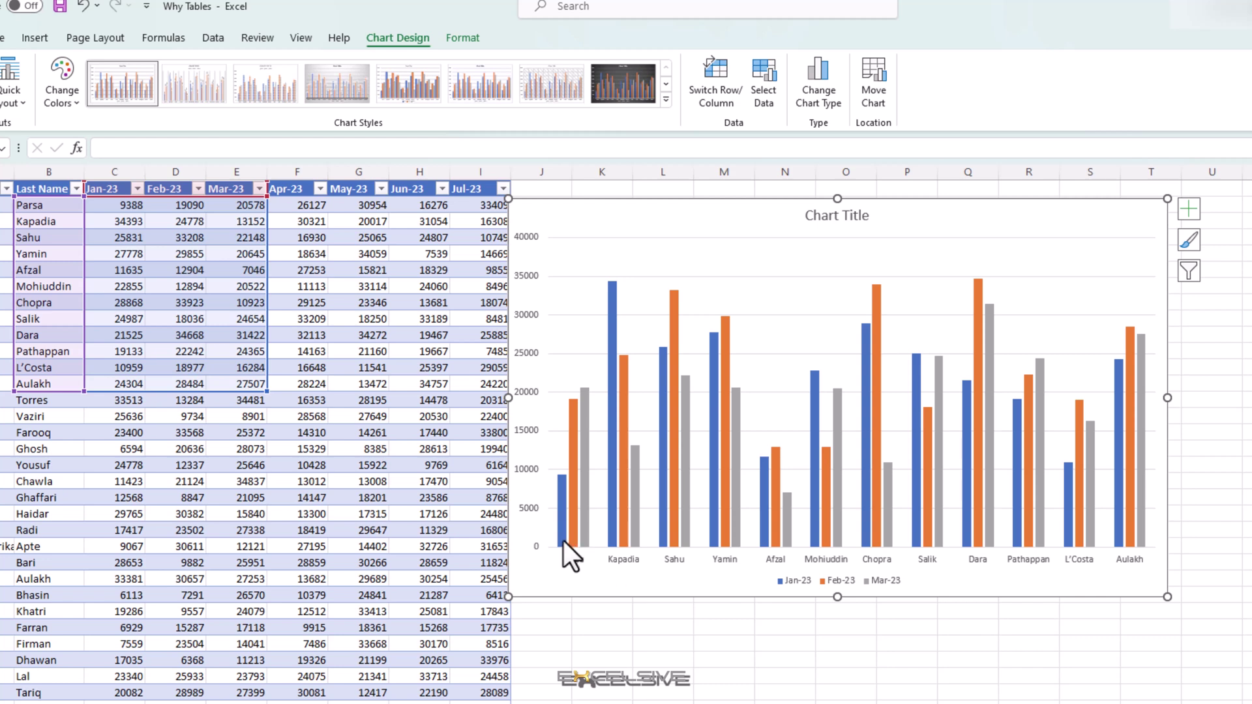
mouse_move(563, 542)
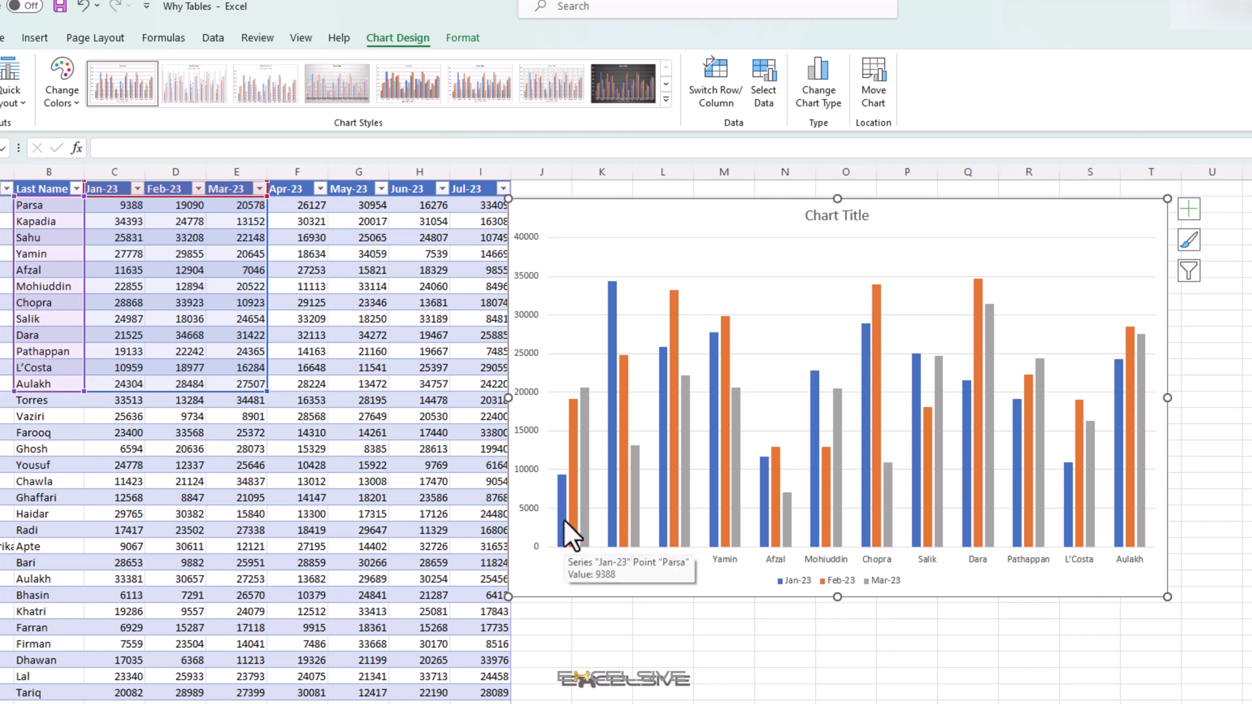
Change Parsa's Jan-23 sales from 9388 to 20000.
left_click(130, 206)
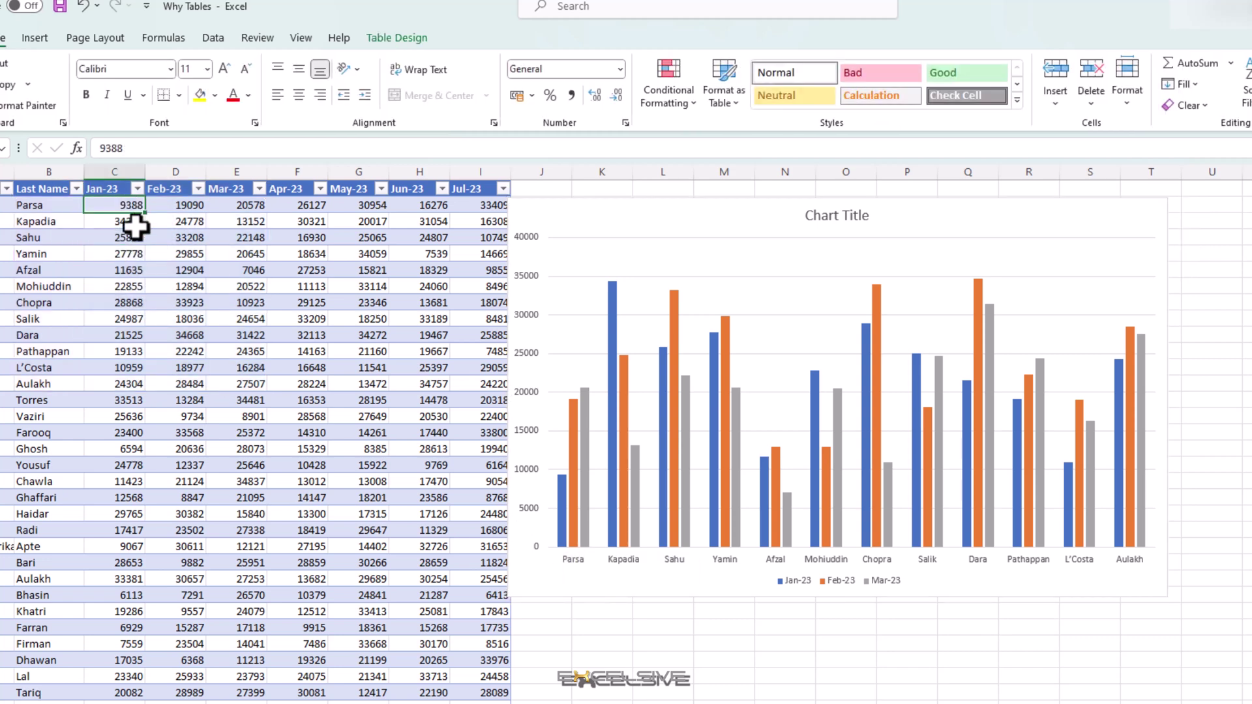
key("F2")
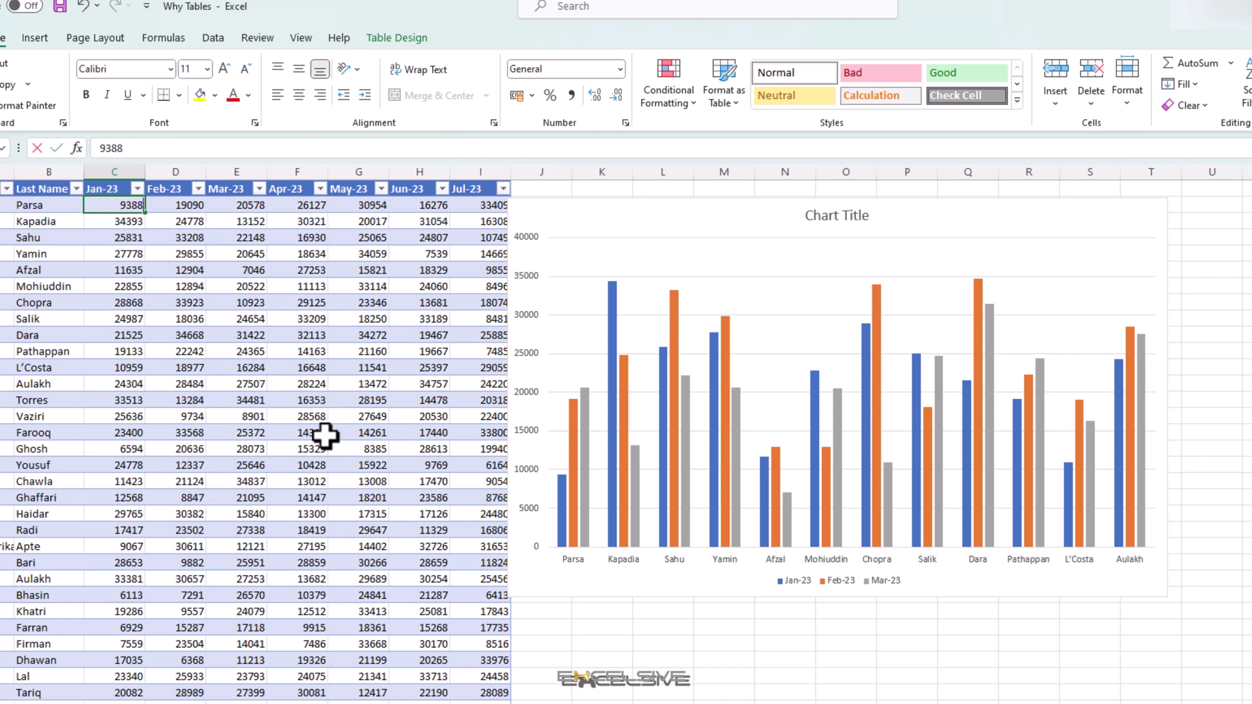
type("20000")
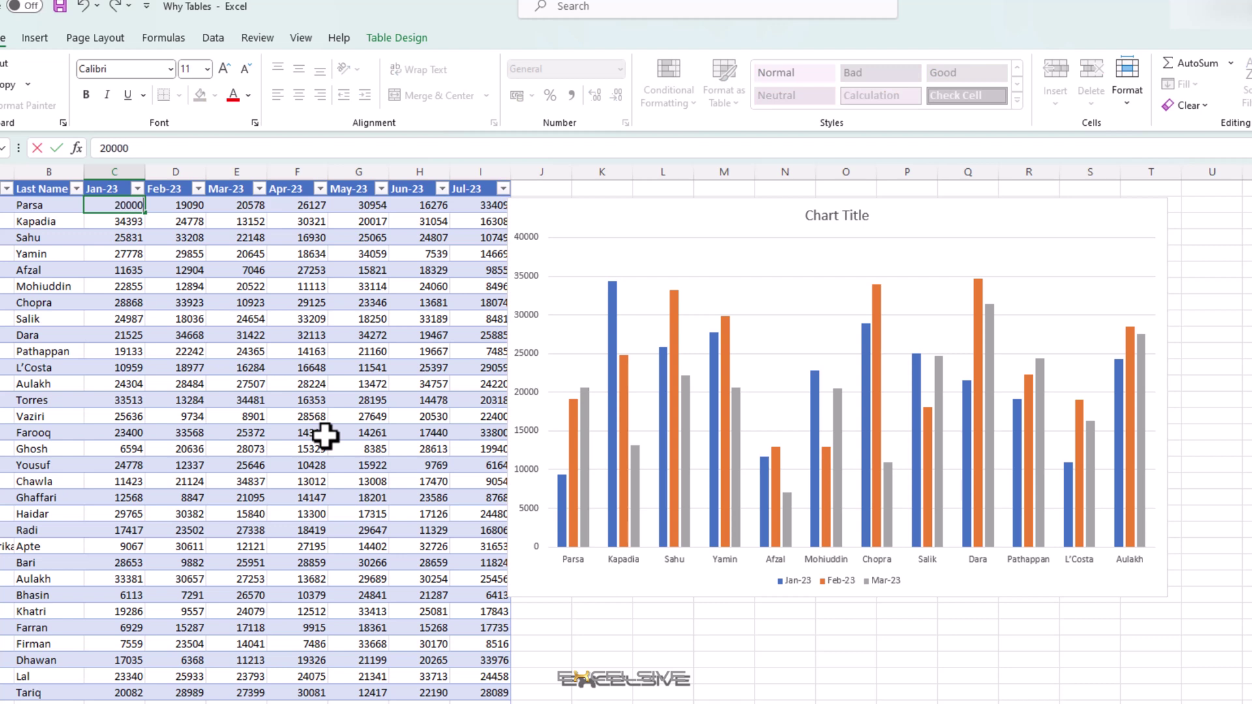
key("Return")
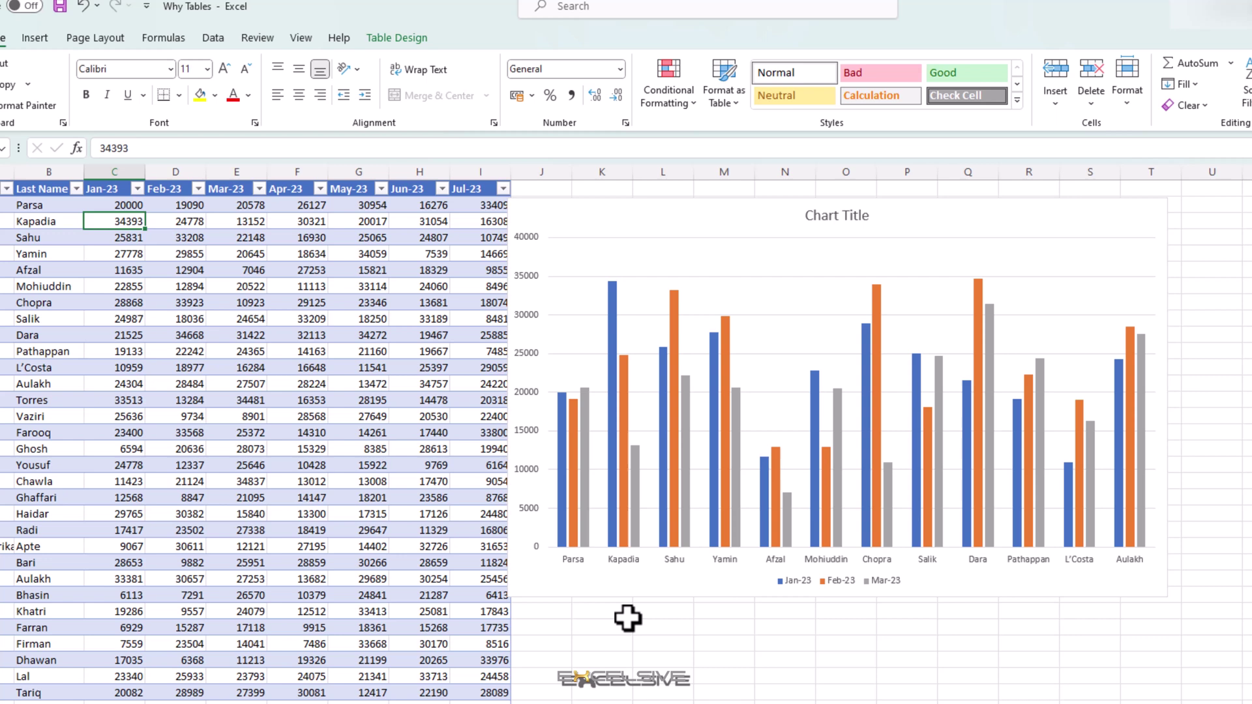
Drag the column chart slightly to the right and down.
left_click(722, 501)
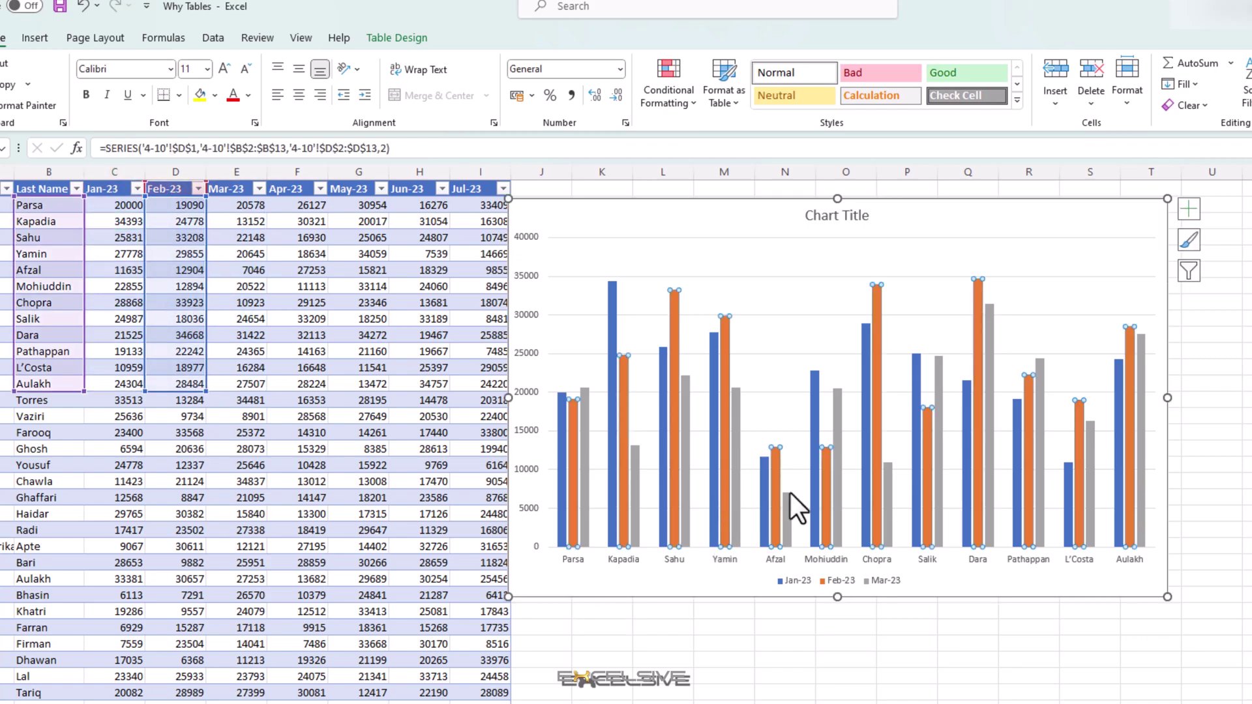
left_click_drag(761, 586, 816, 593)
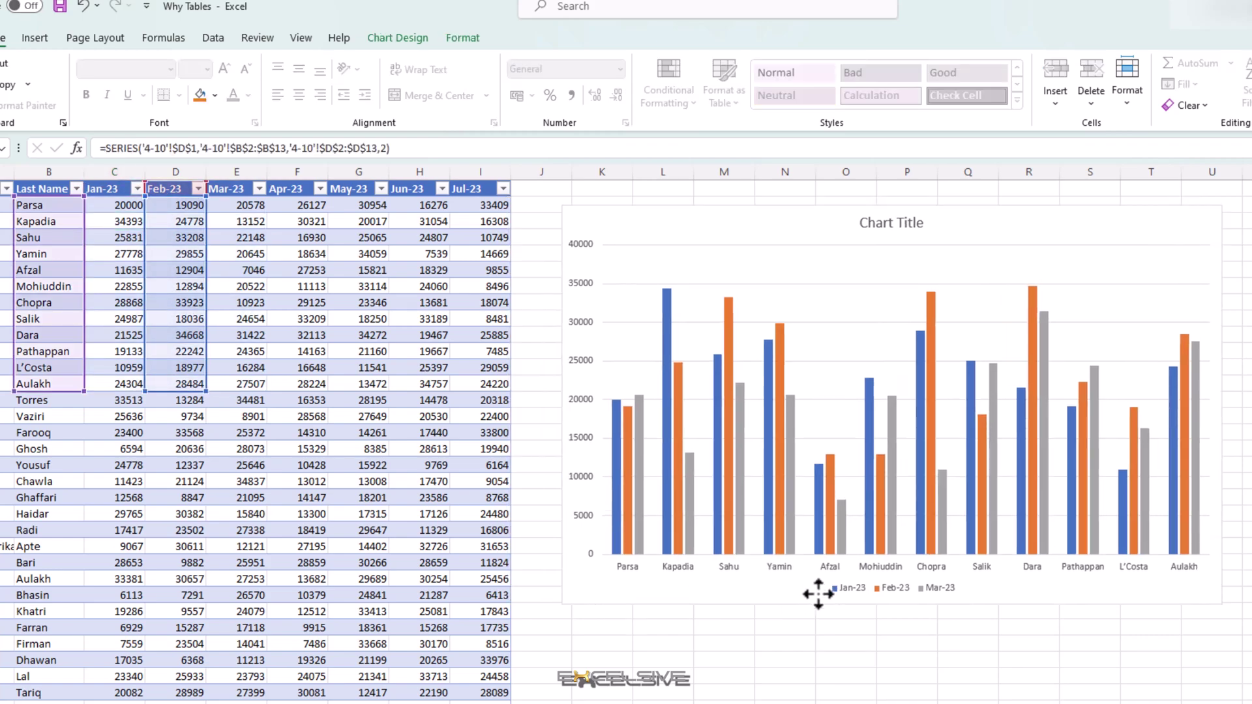